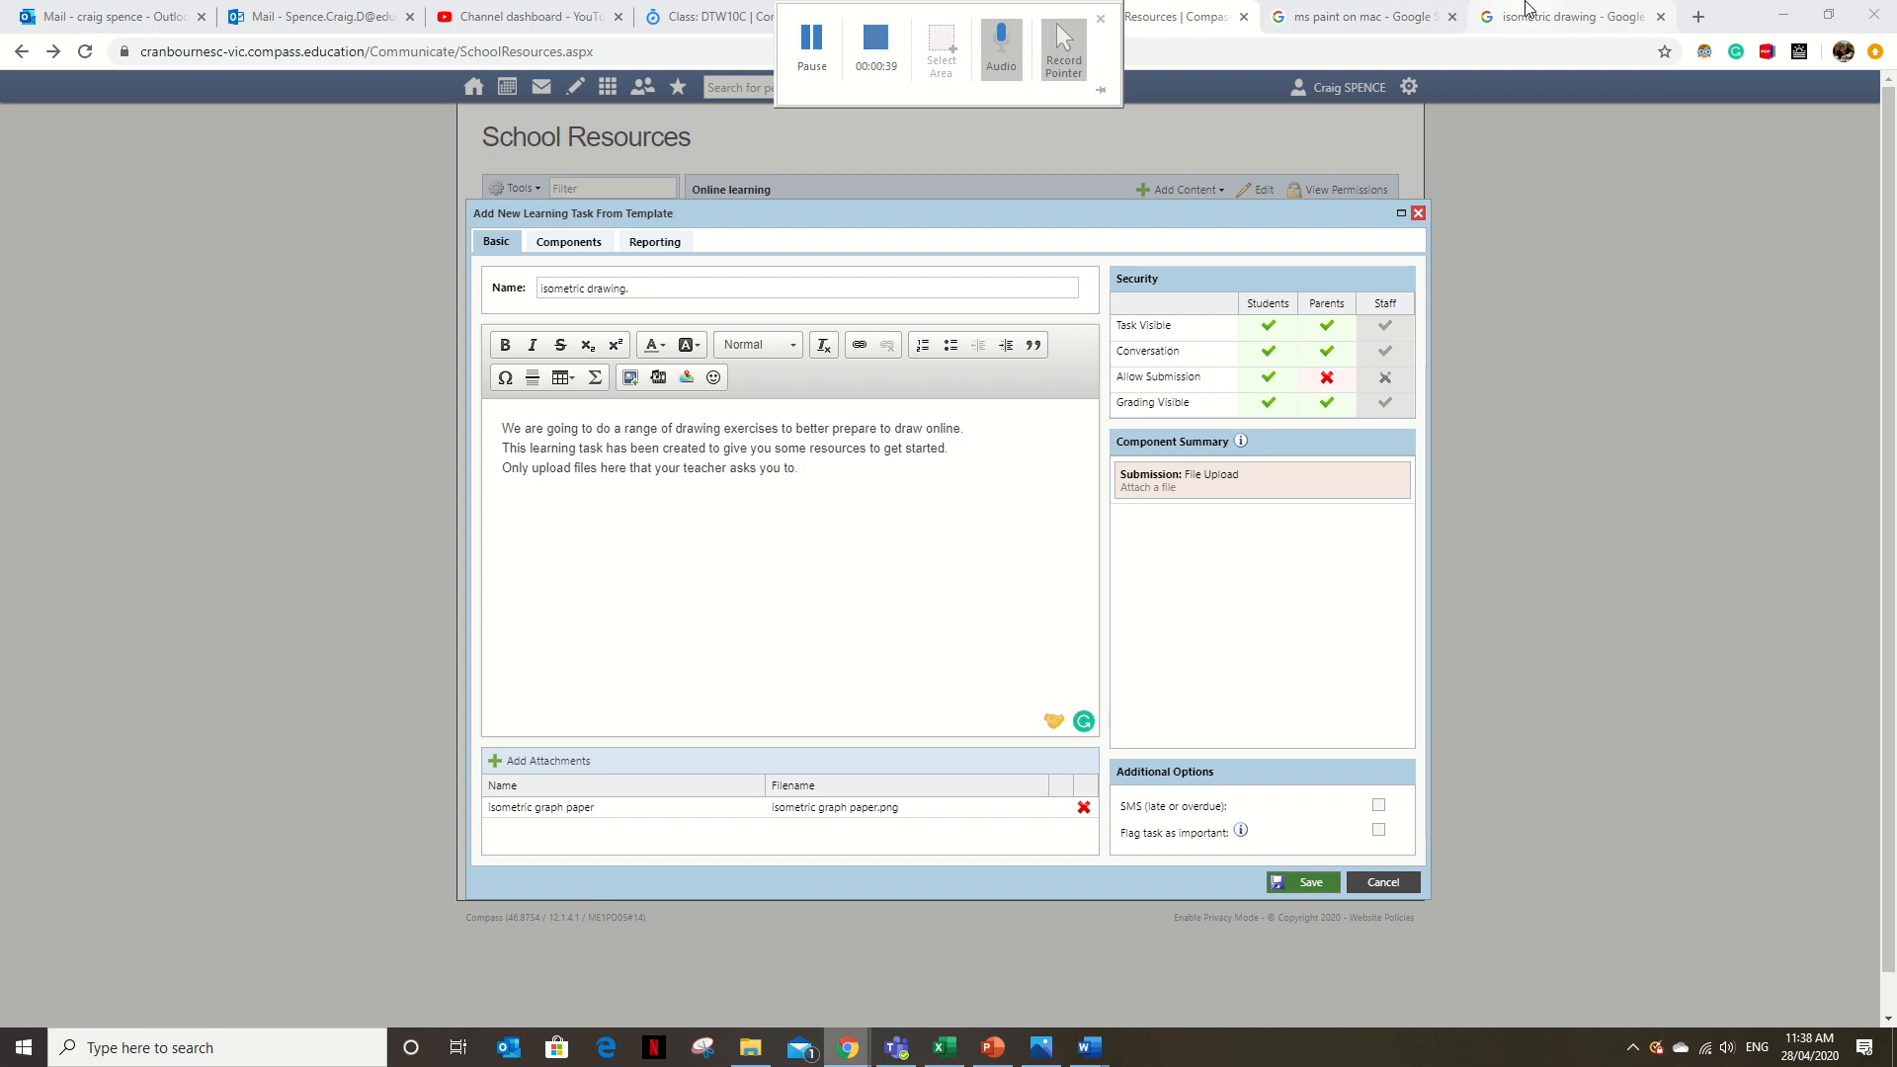
View the living room example in the isometric drawing image search, and return to the School Resources learning task
click(1525, 8)
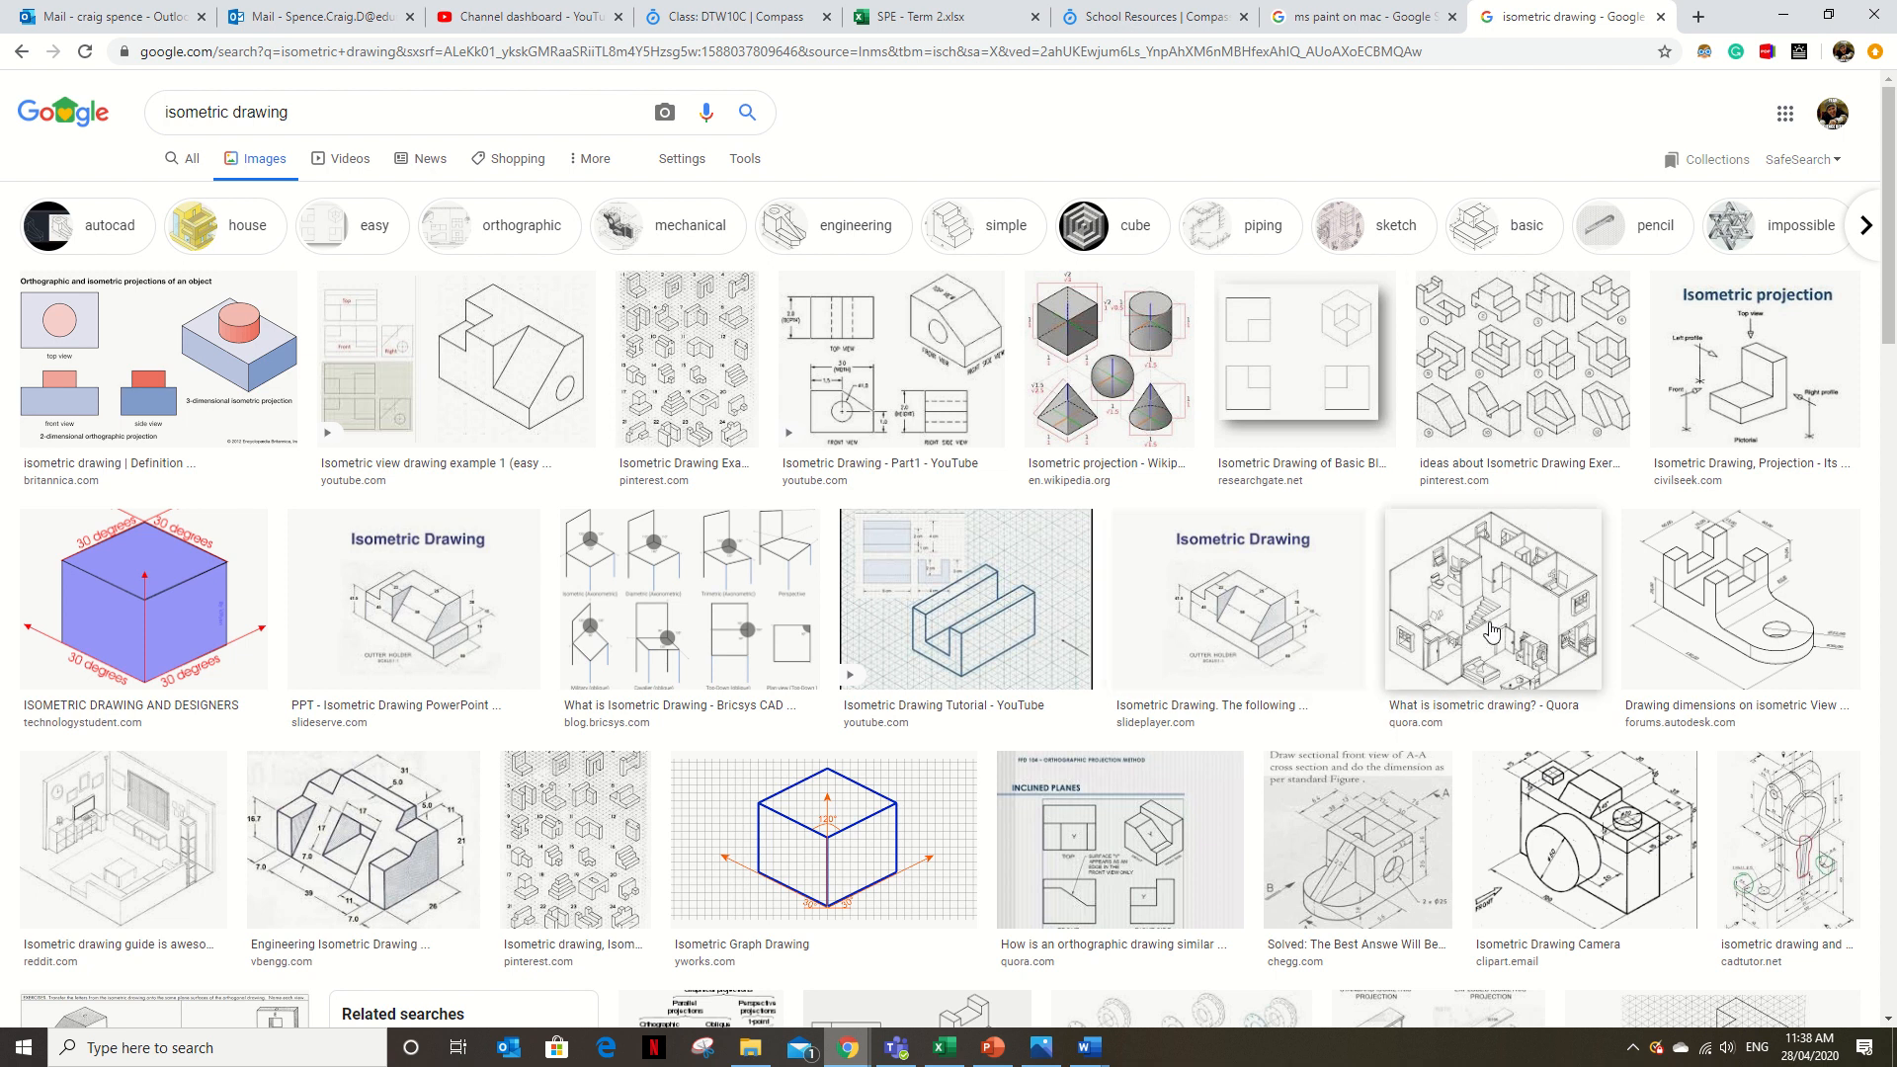
click(148, 869)
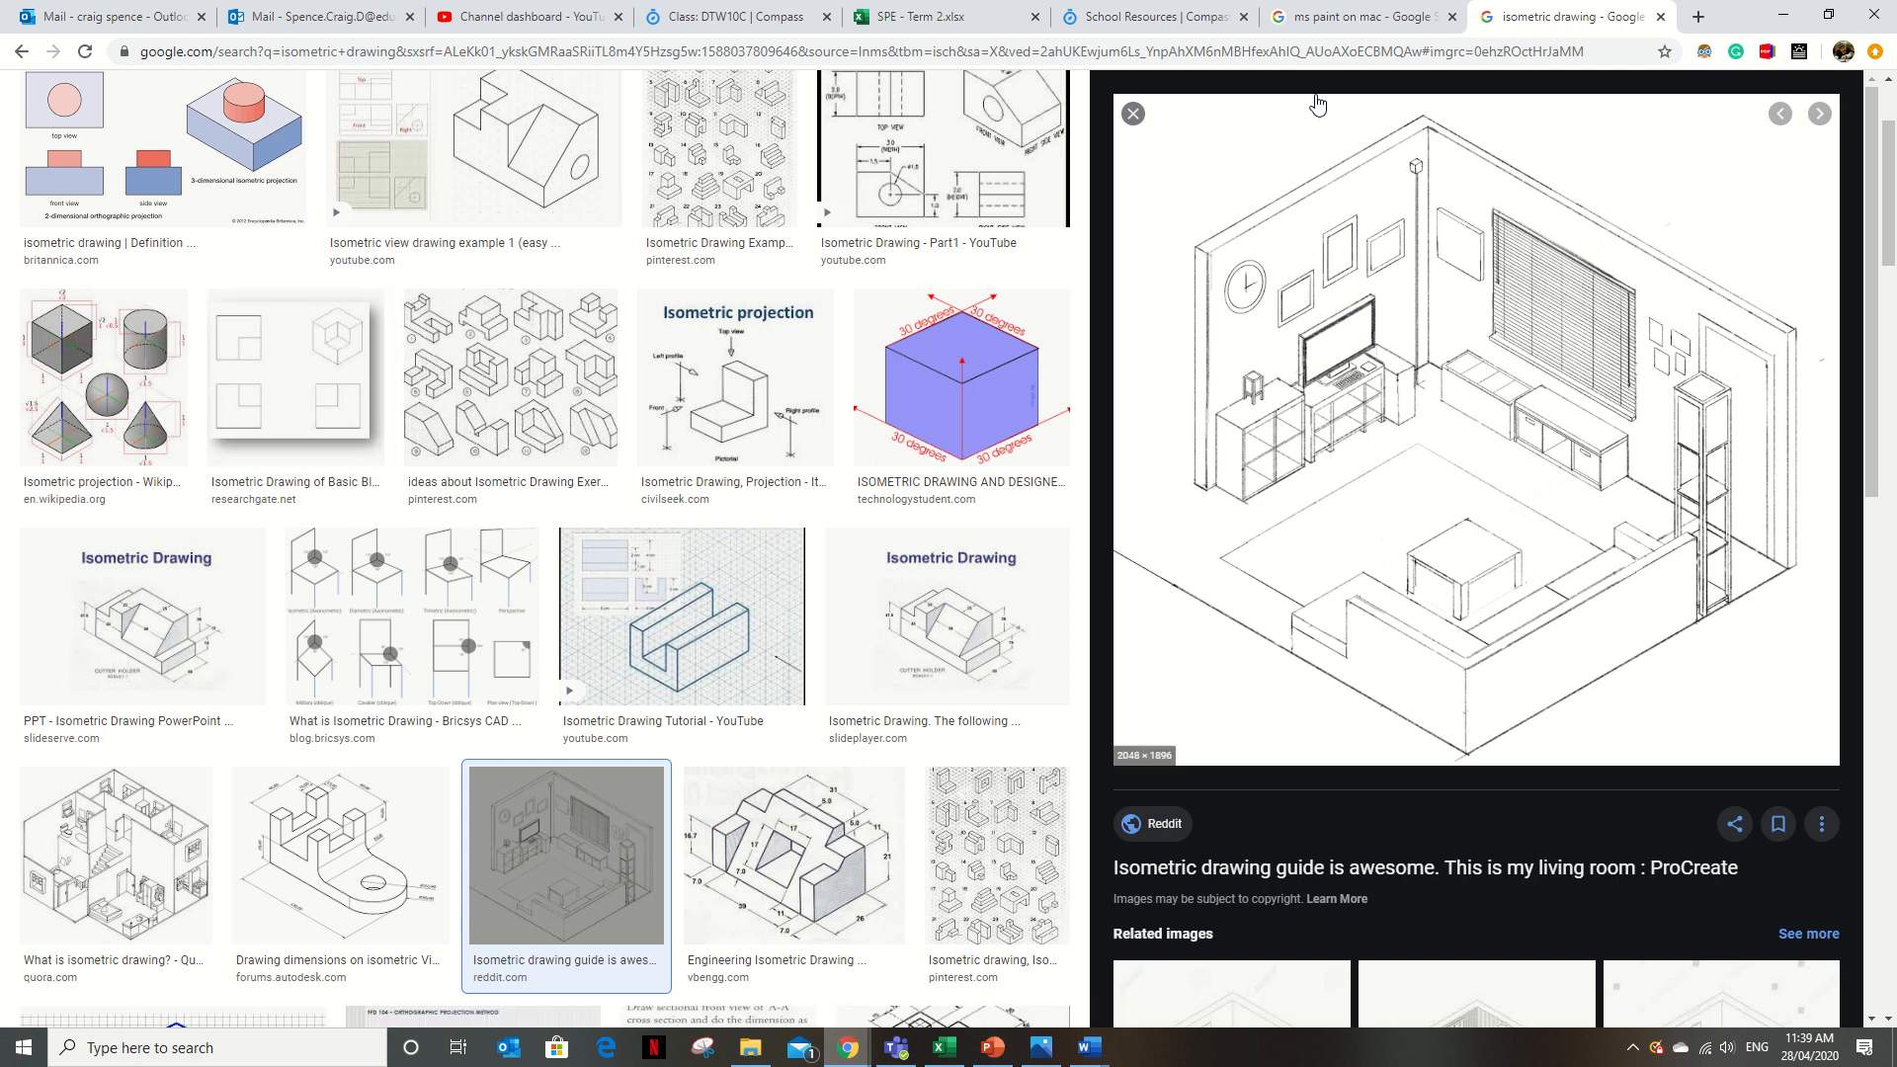
click(1154, 21)
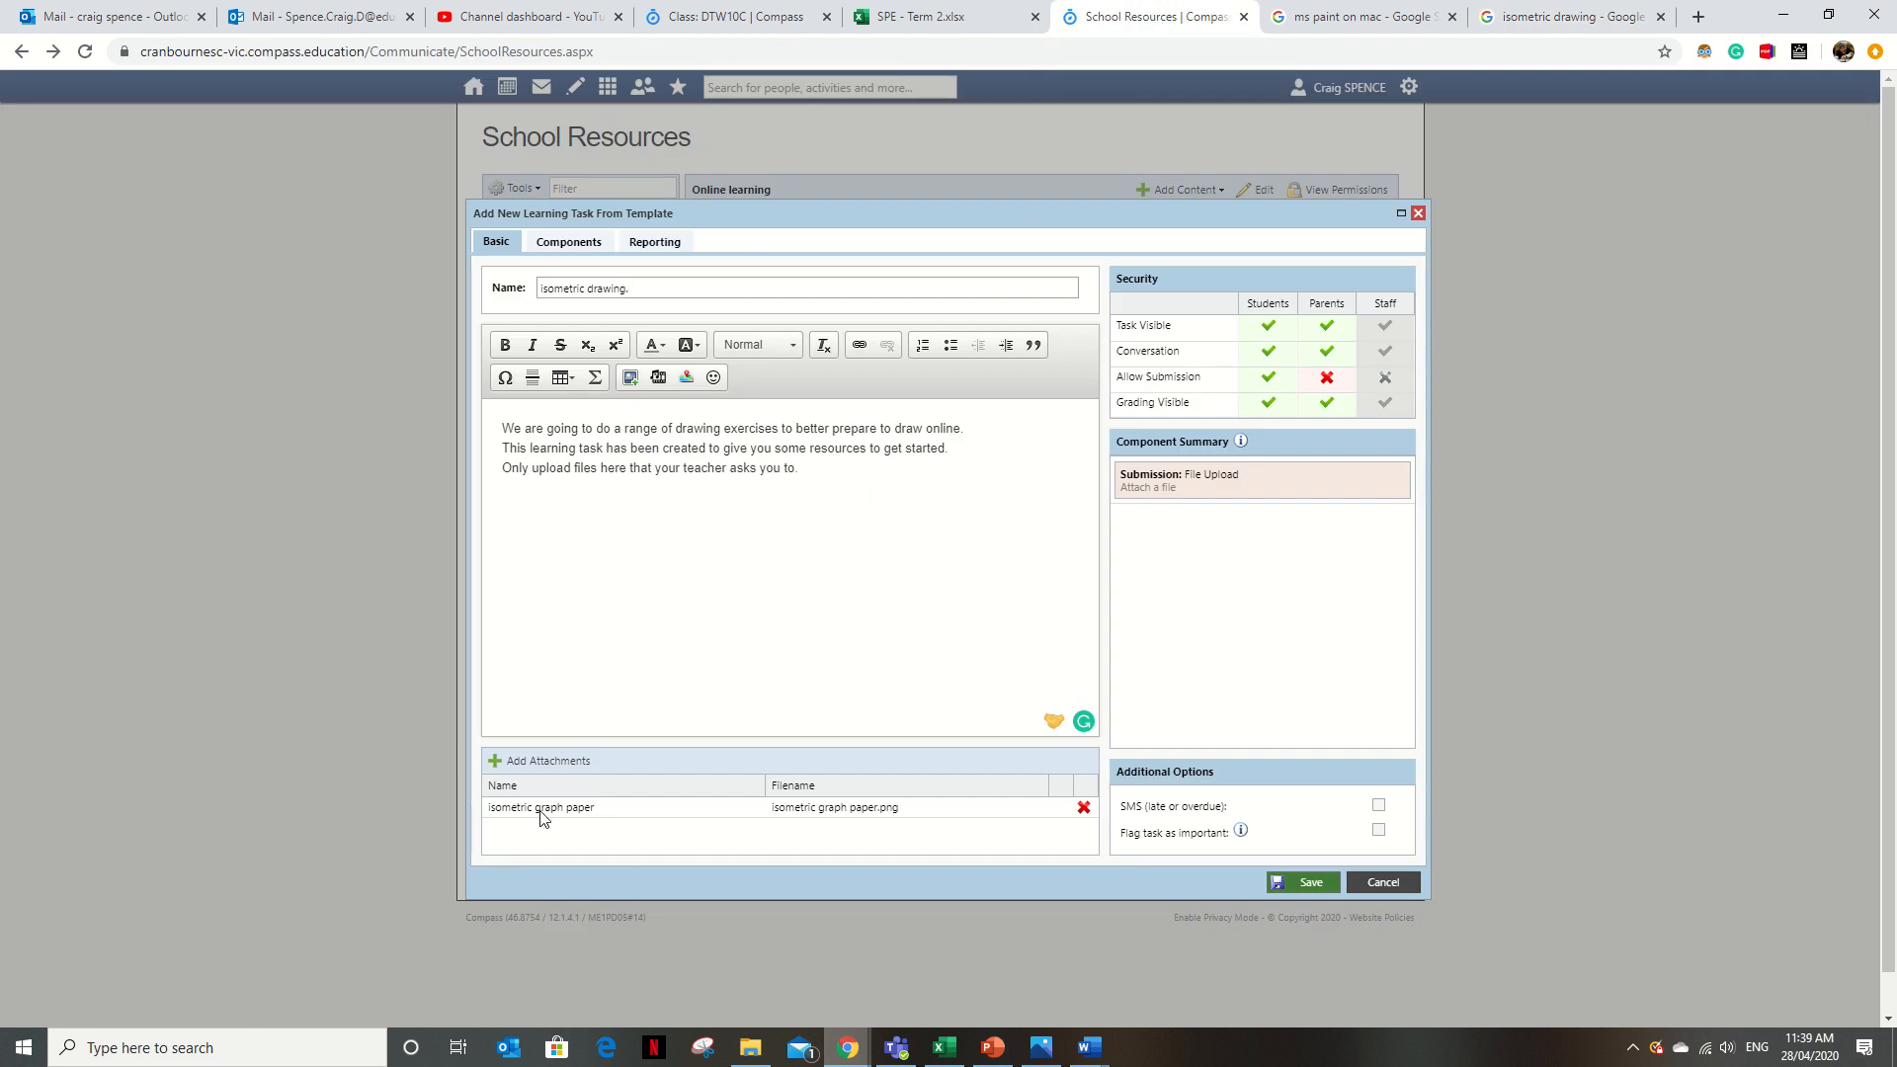
Switch to File Explorer and open the isometric graph paper image from the remote learning folder for editing in Paint
click(747, 1049)
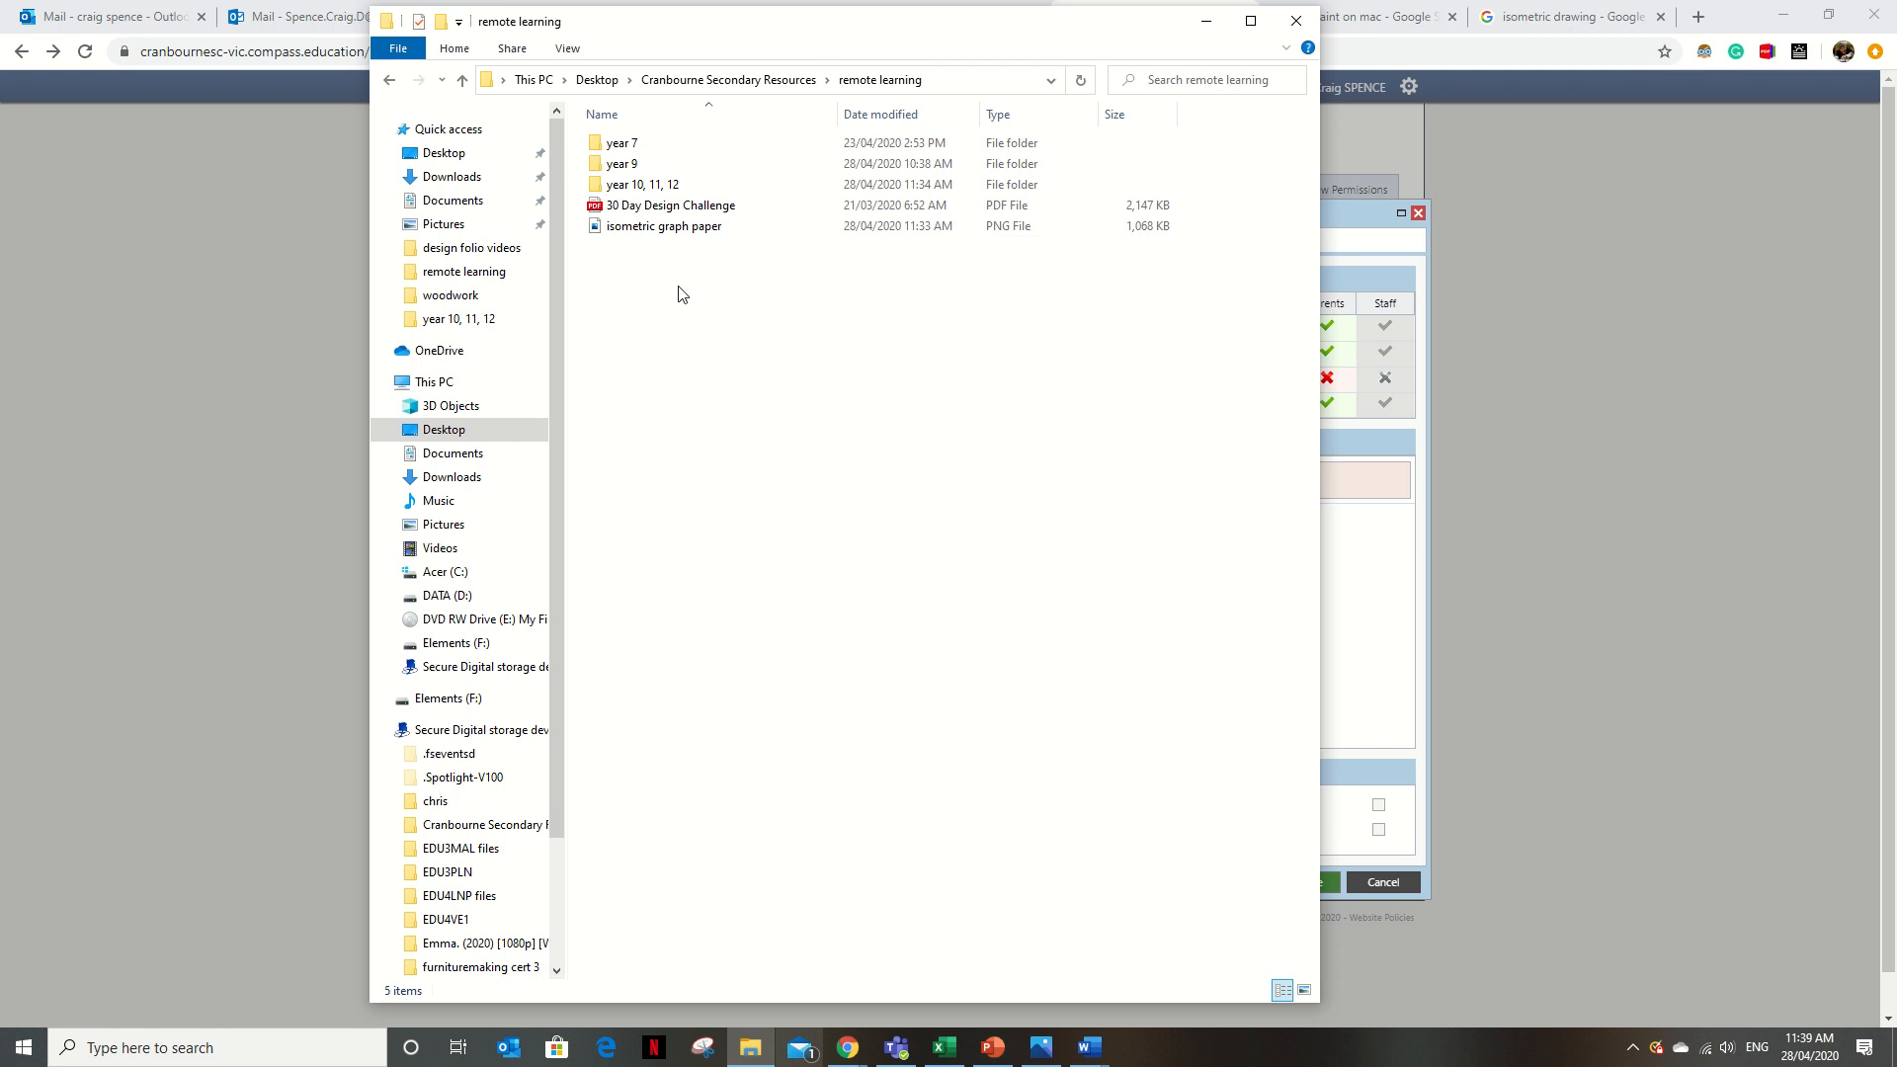
right_click(659, 235)
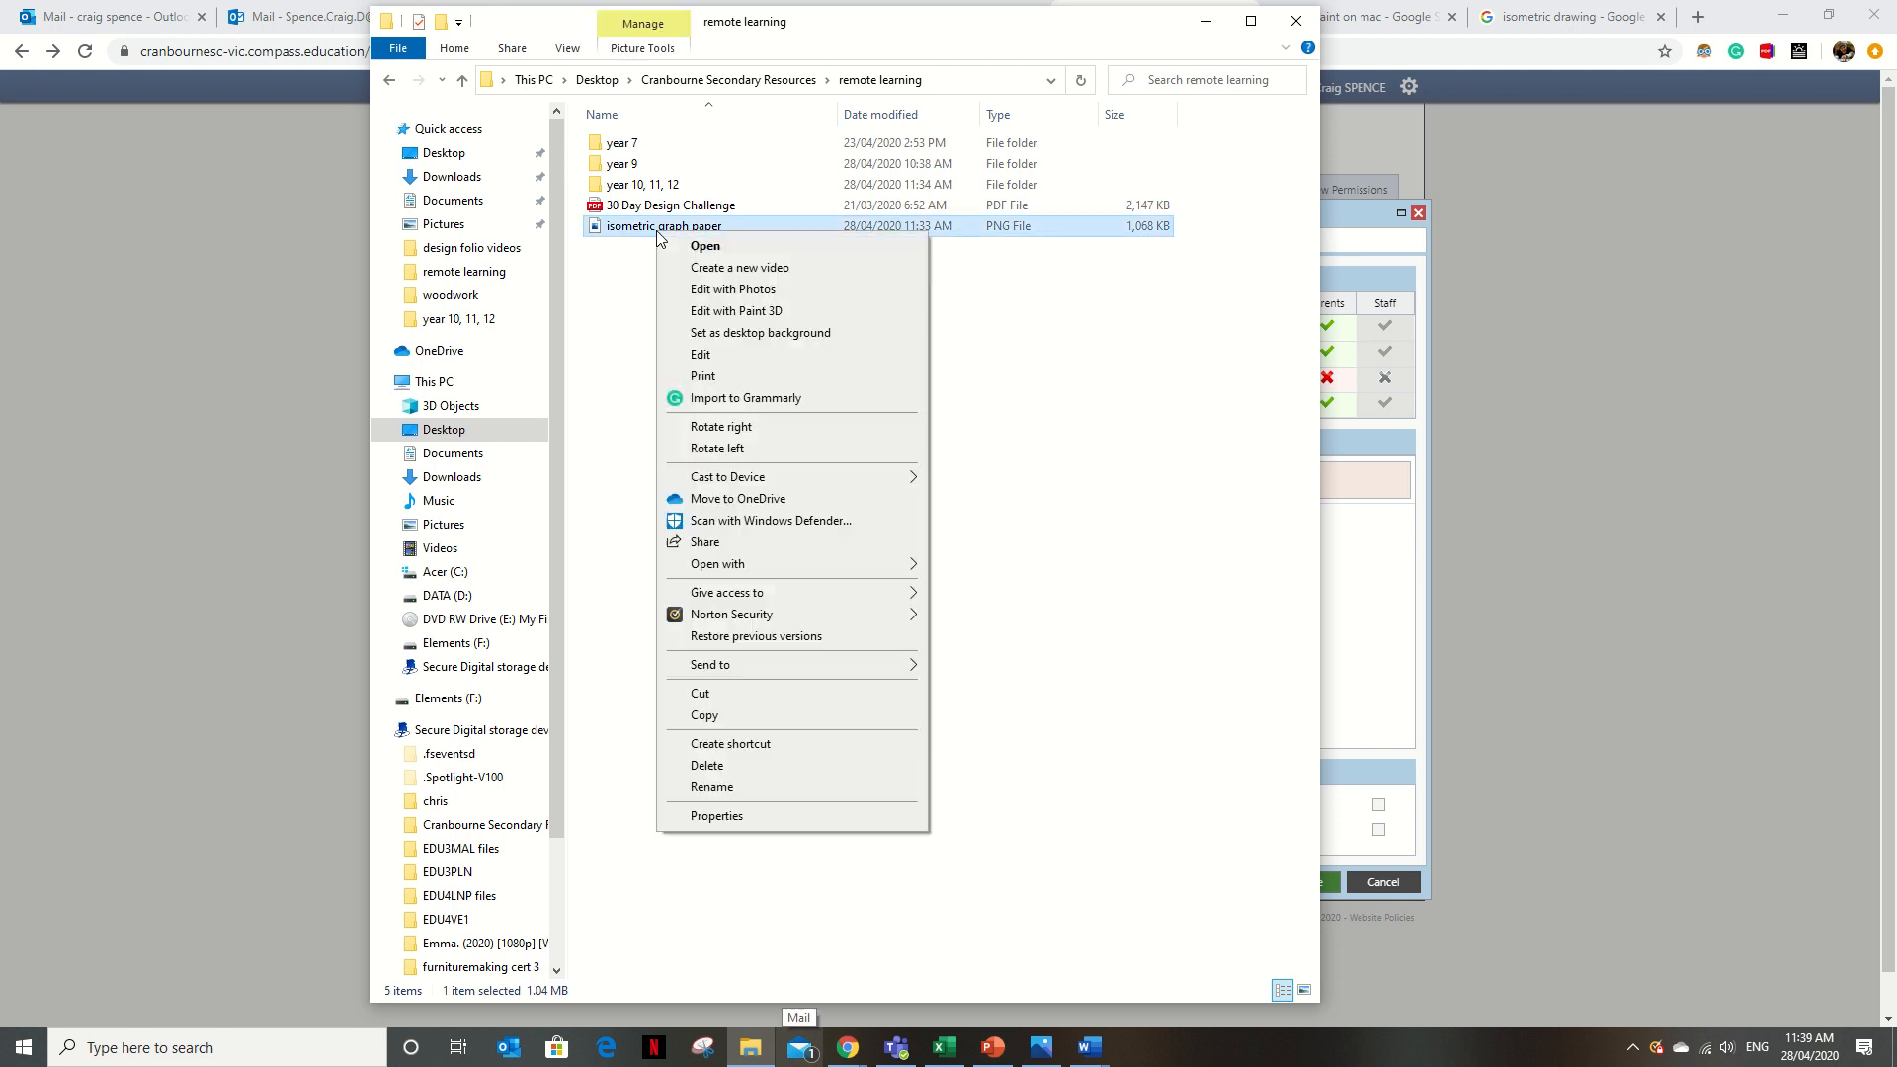
click(736, 360)
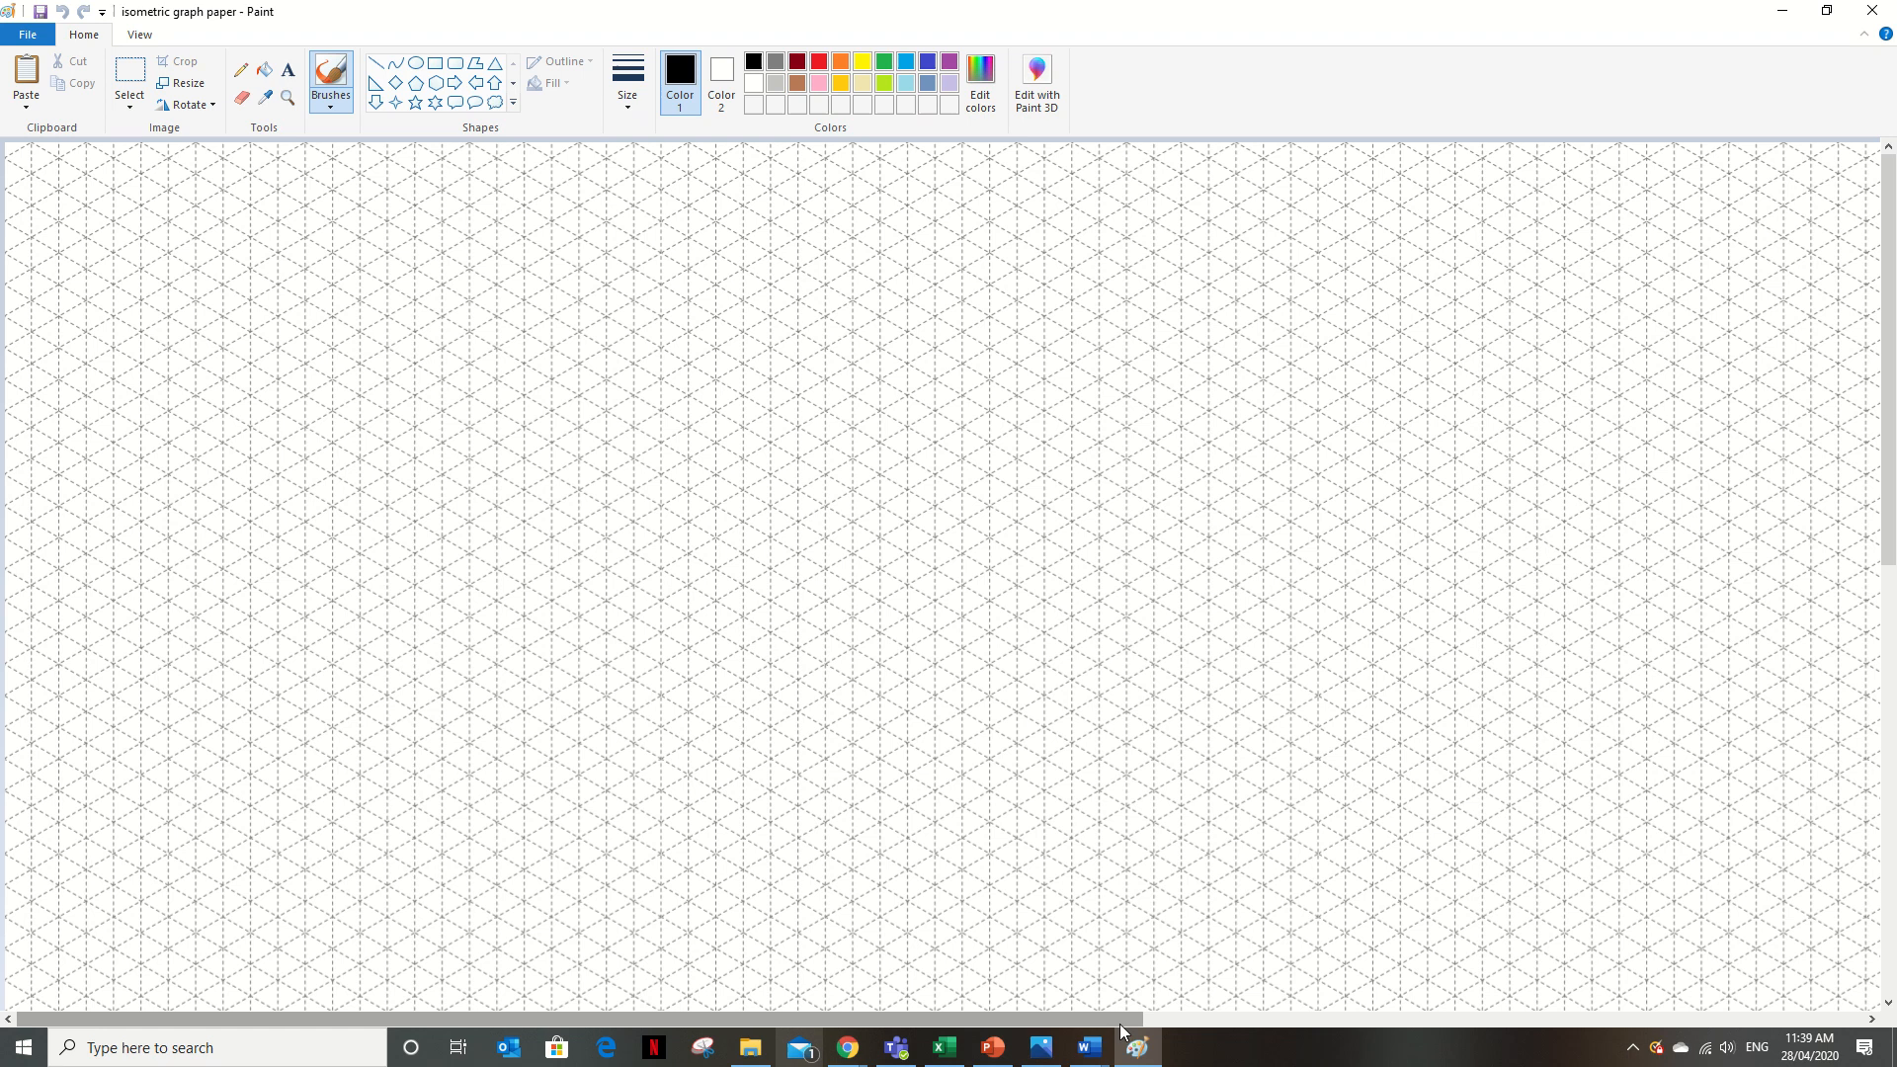
Review the Compass learning task and the "ms paint on mac" search results in Chrome, and return to the graph paper in Paint
click(862, 1053)
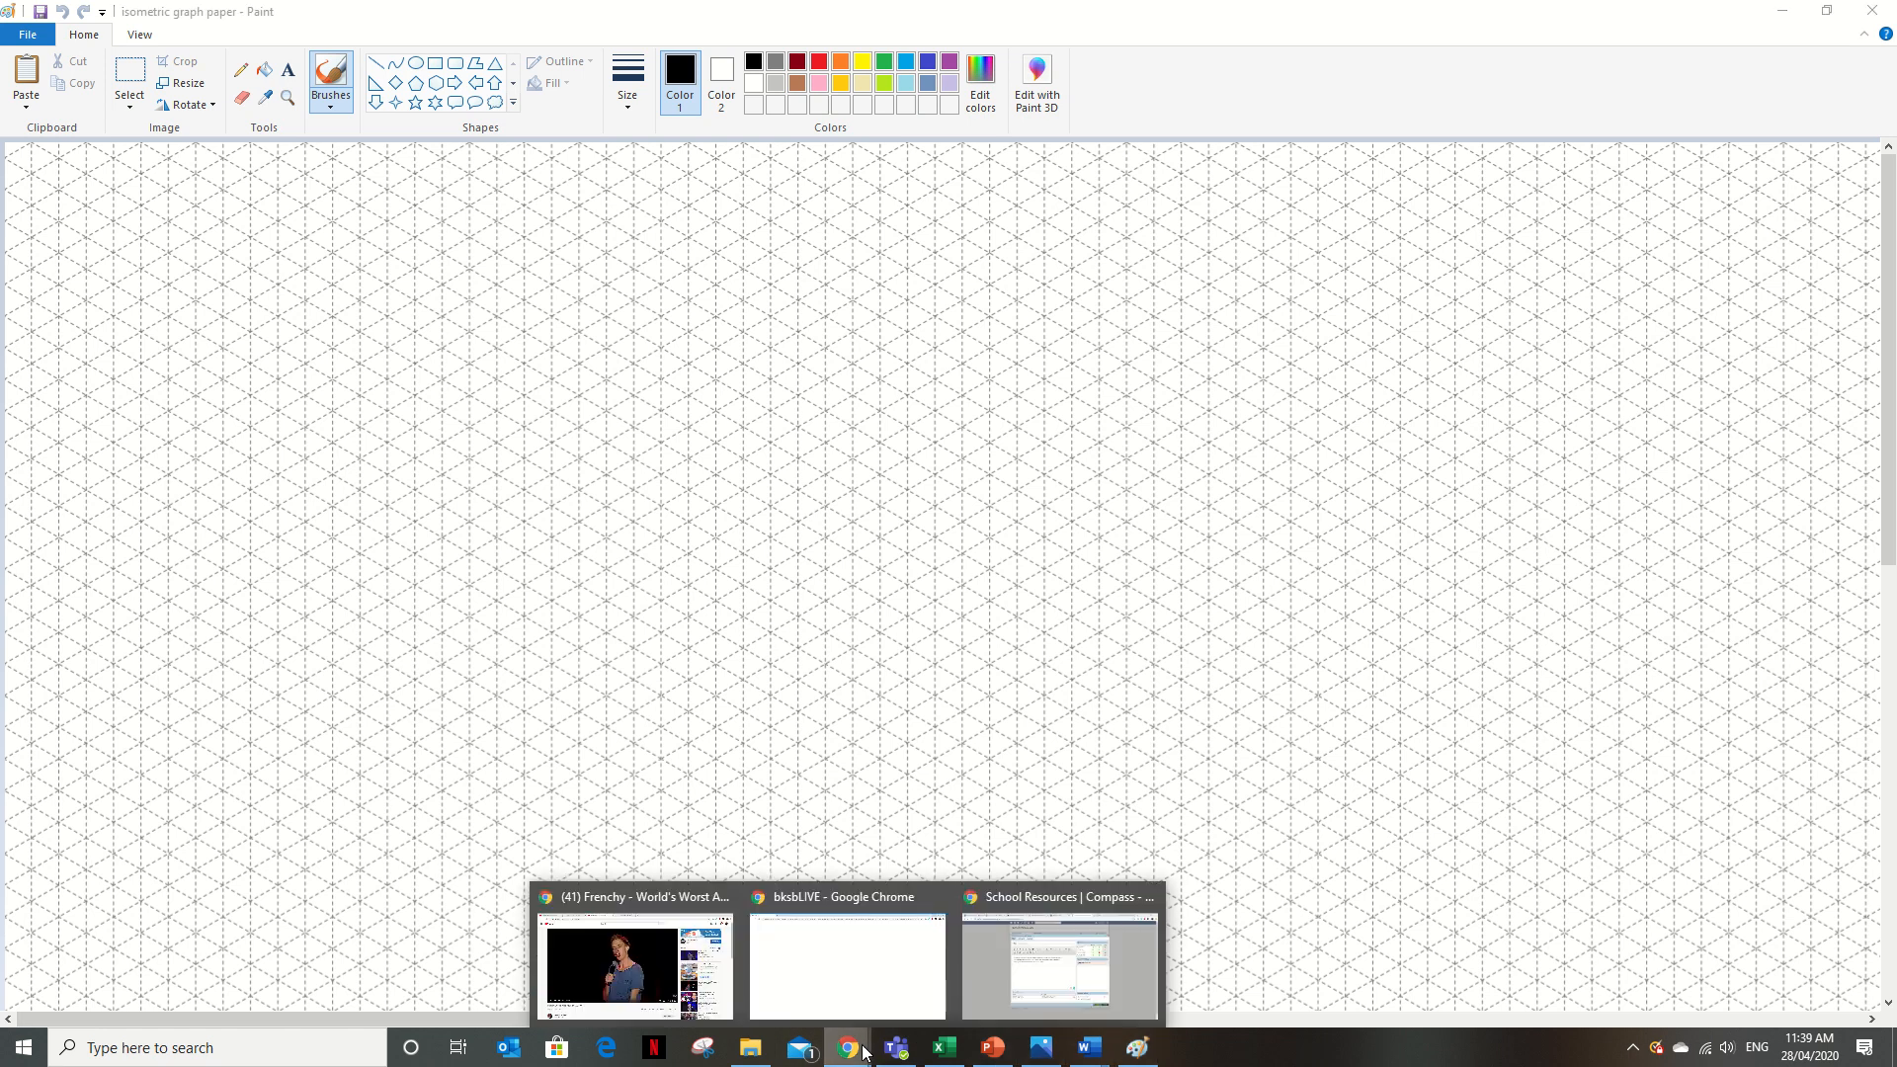
mouse_move(1084, 970)
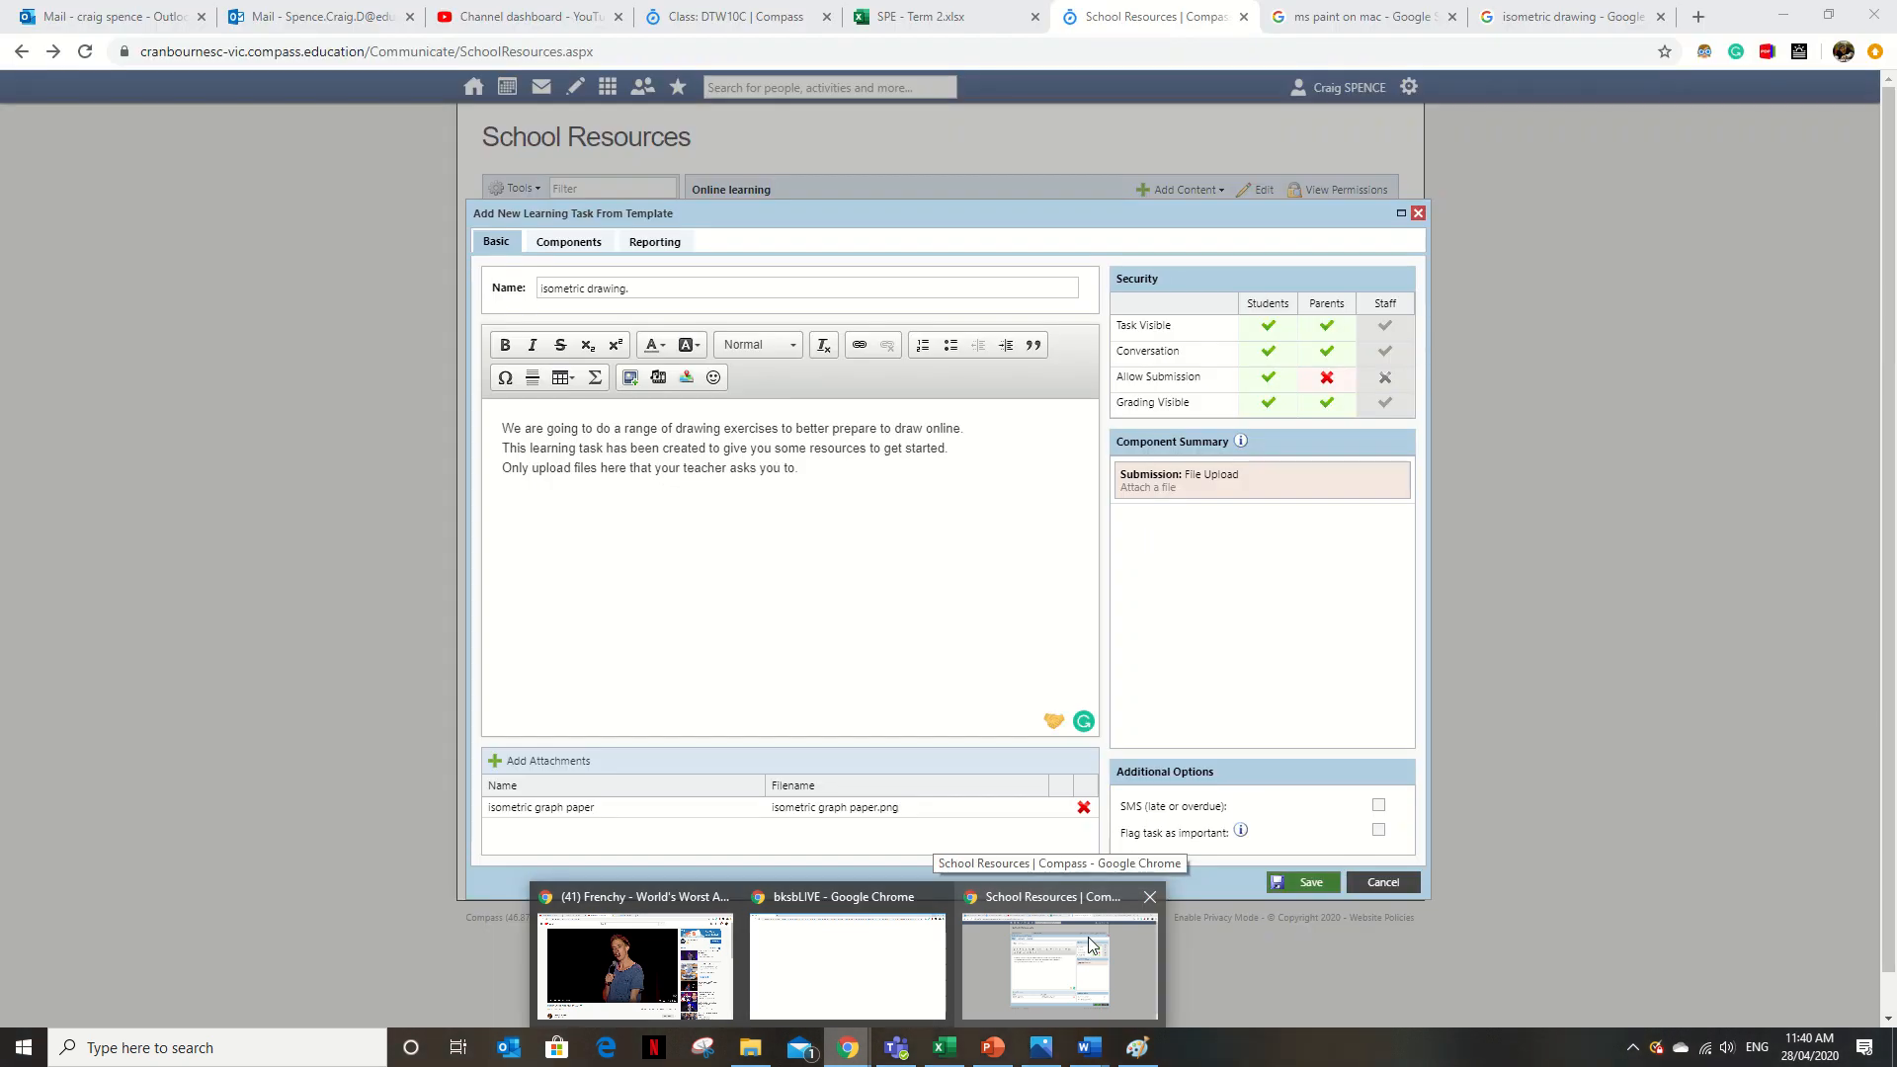
click(1069, 954)
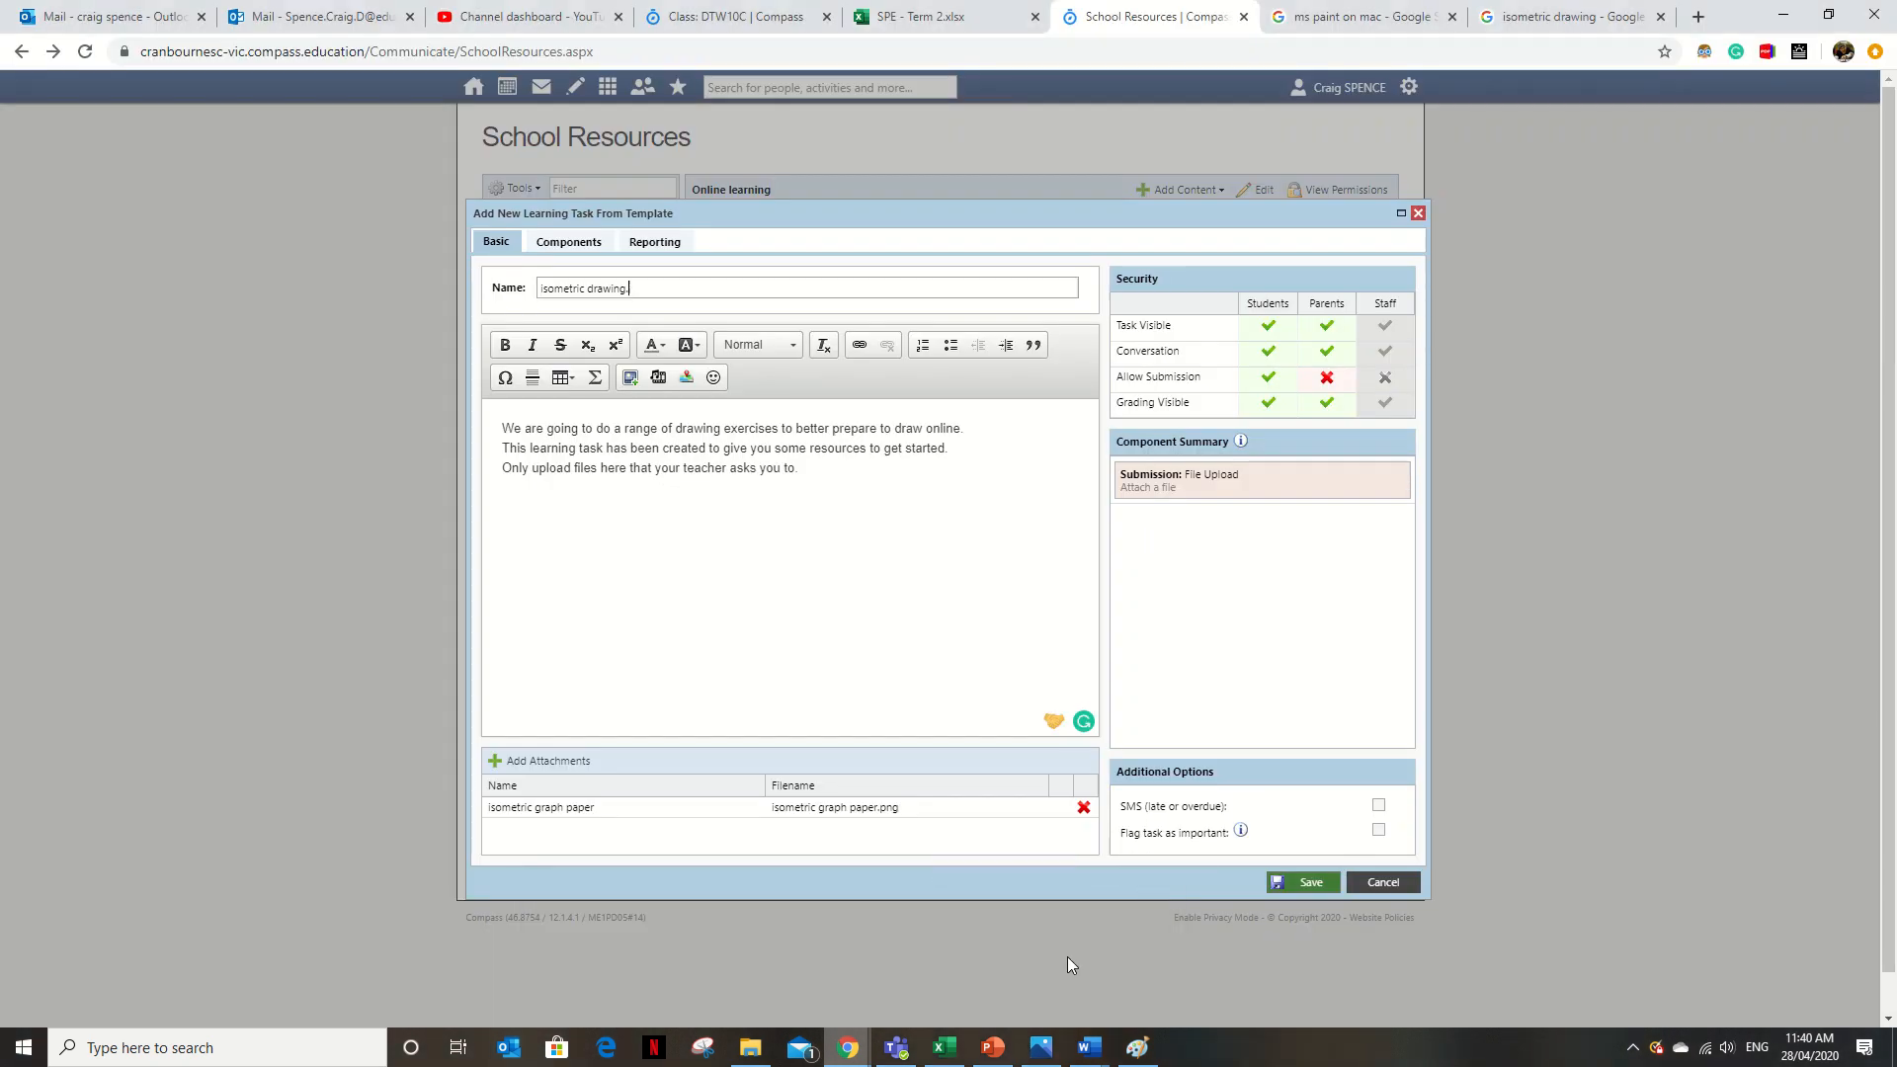
click(1320, 13)
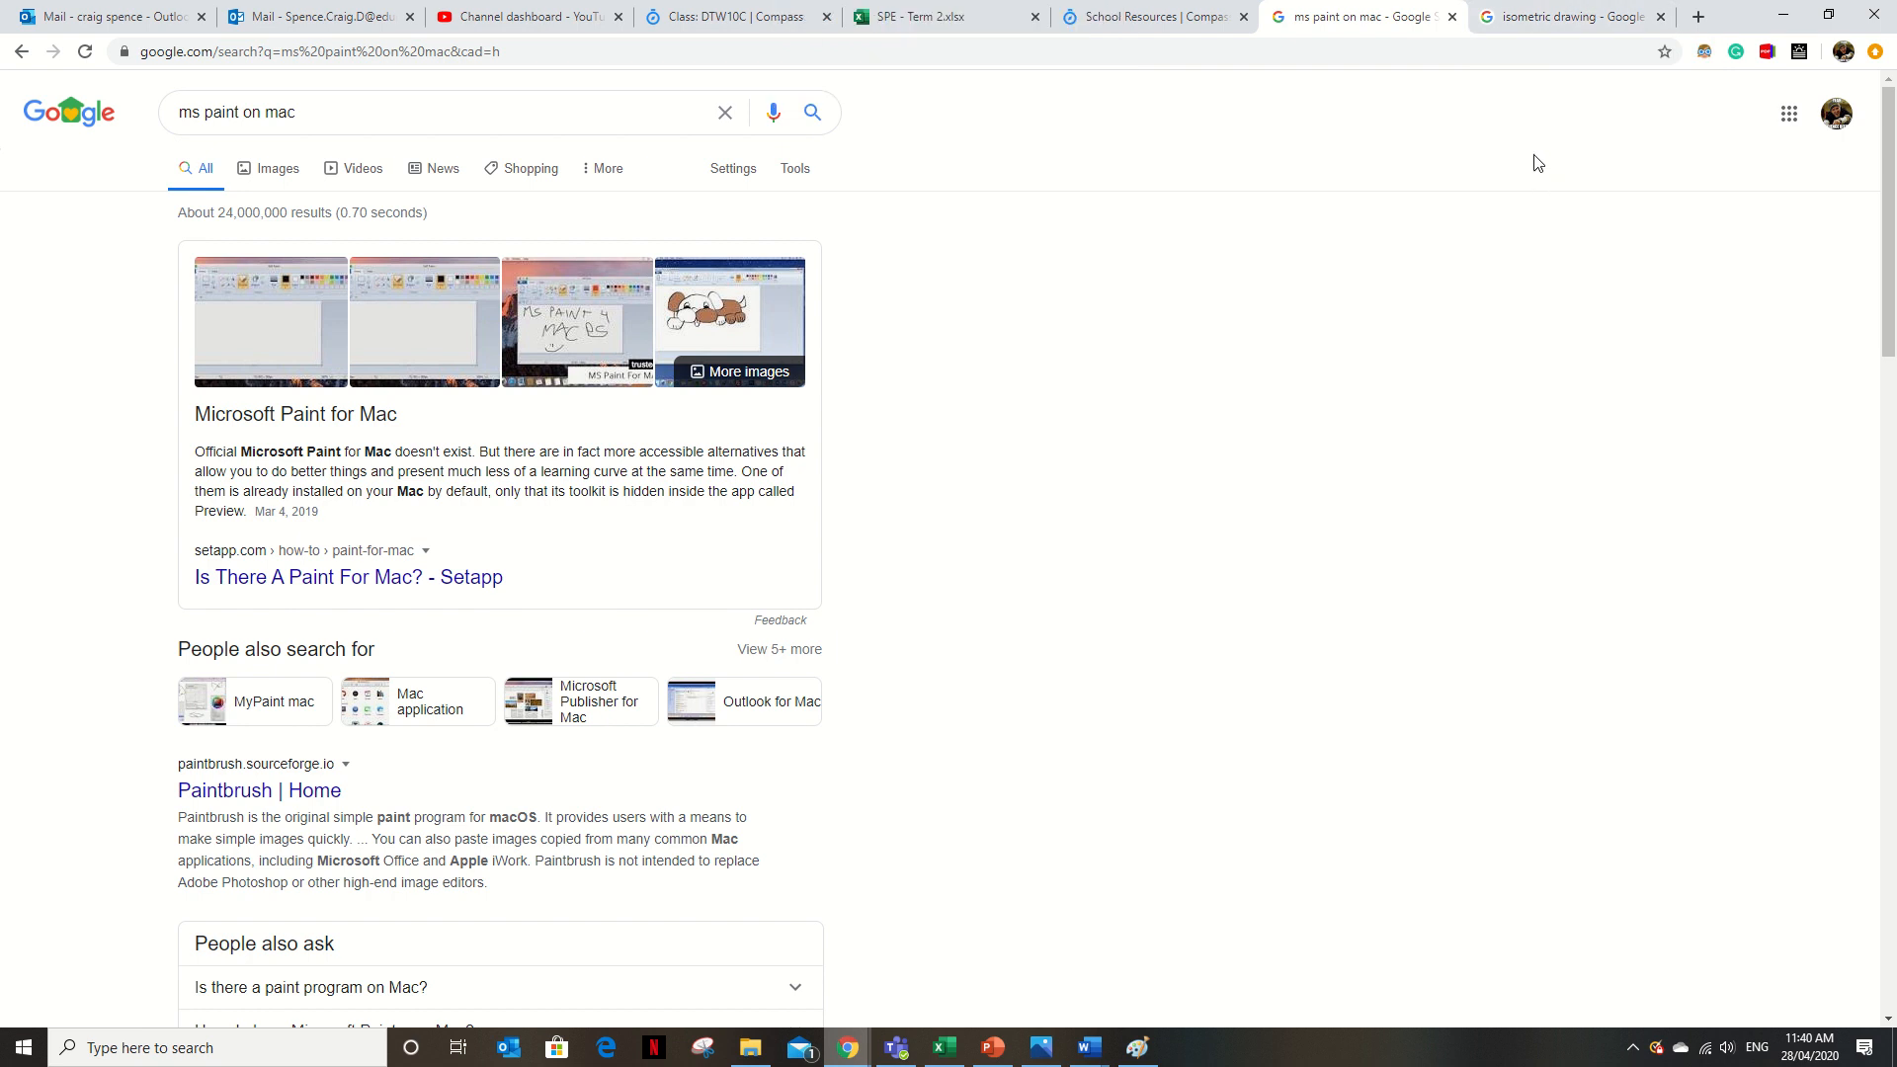
click(1544, 18)
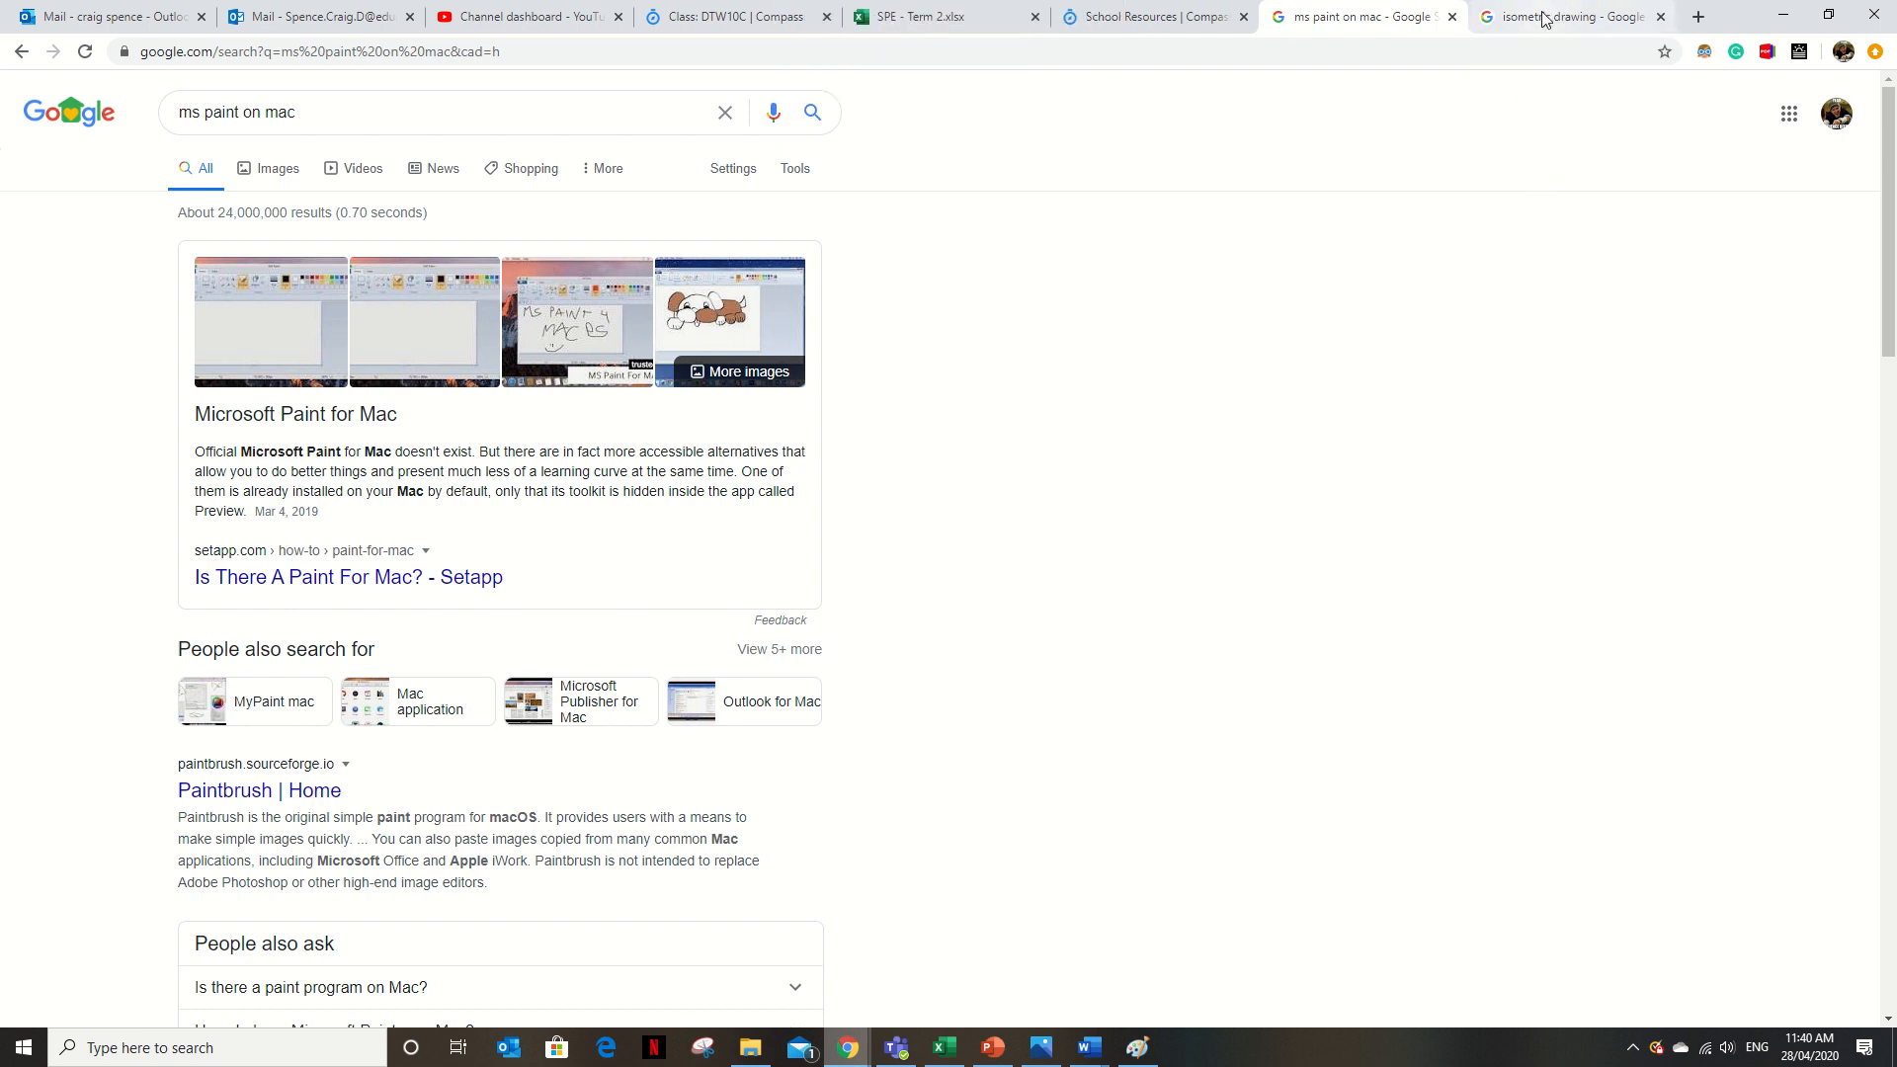
click(1133, 1050)
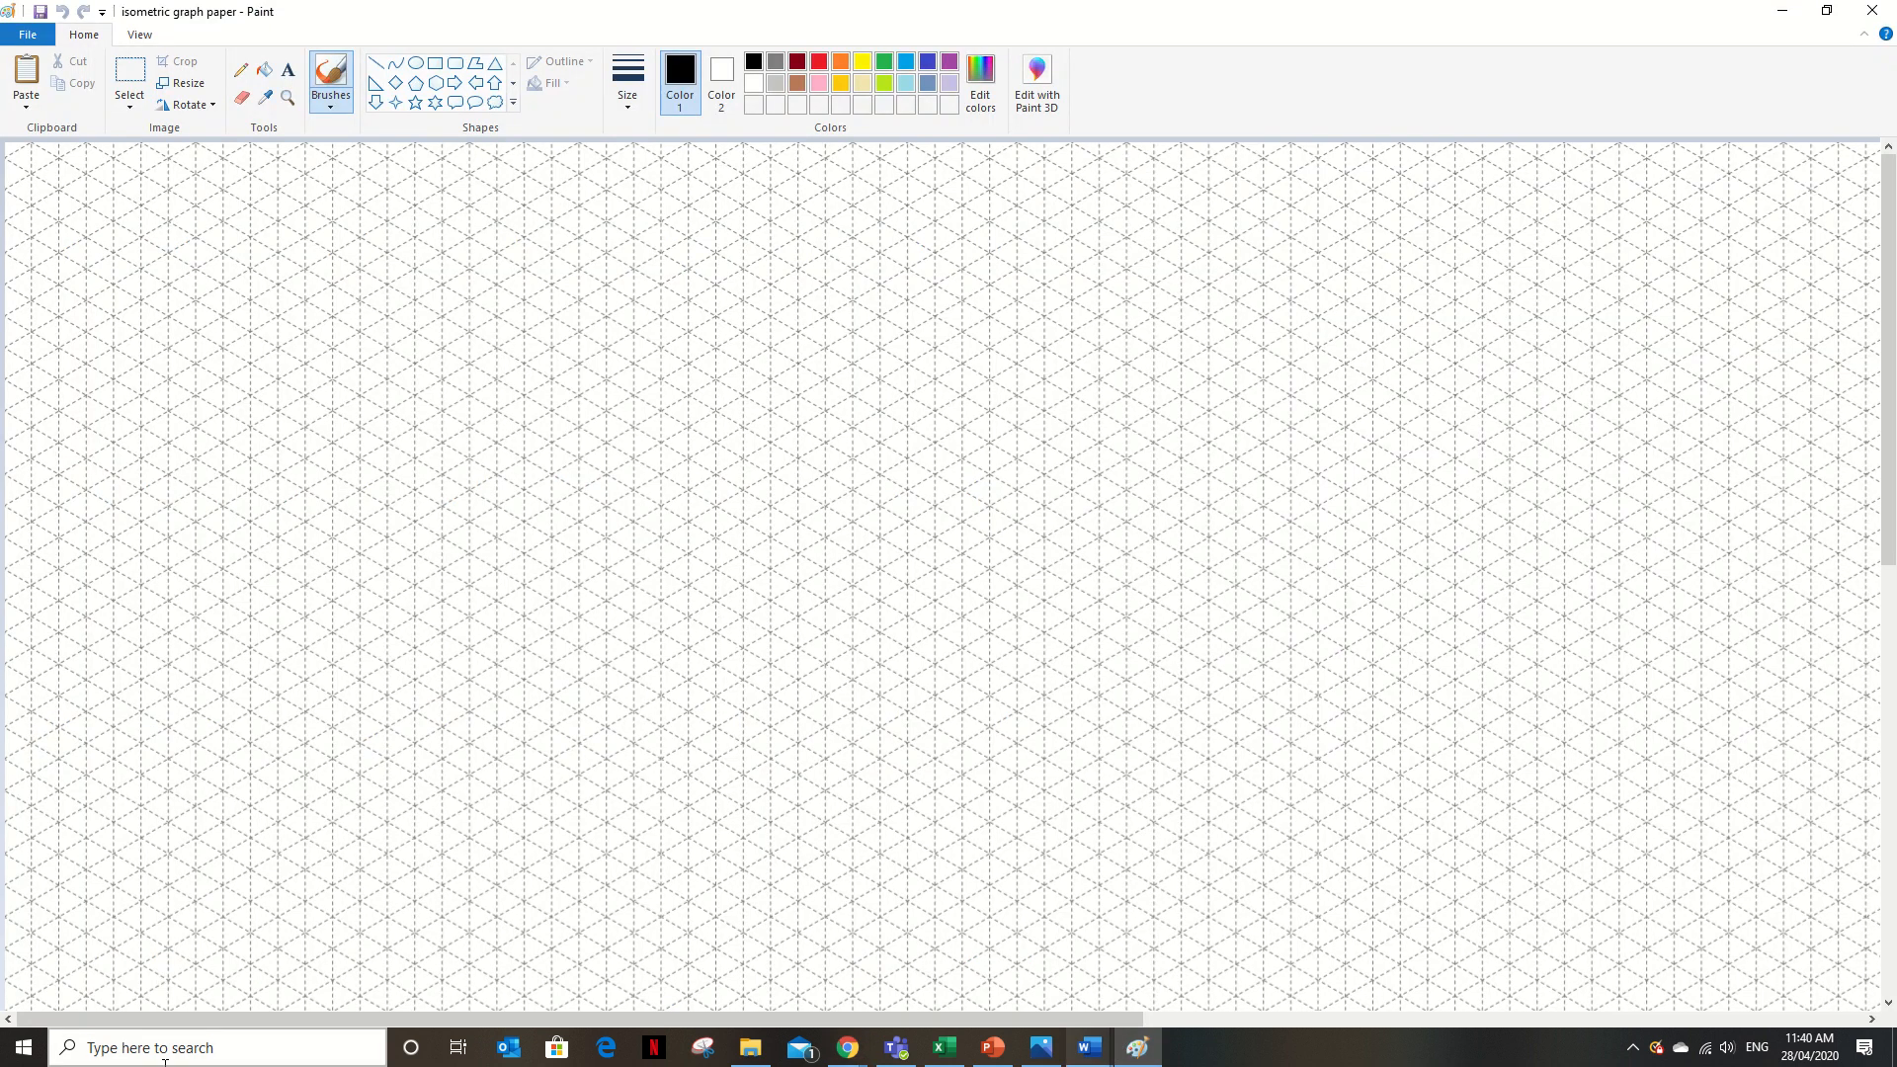
Search Windows for Paint, and check in File Explorer which apps can open the isometric graph paper file
click(123, 1048)
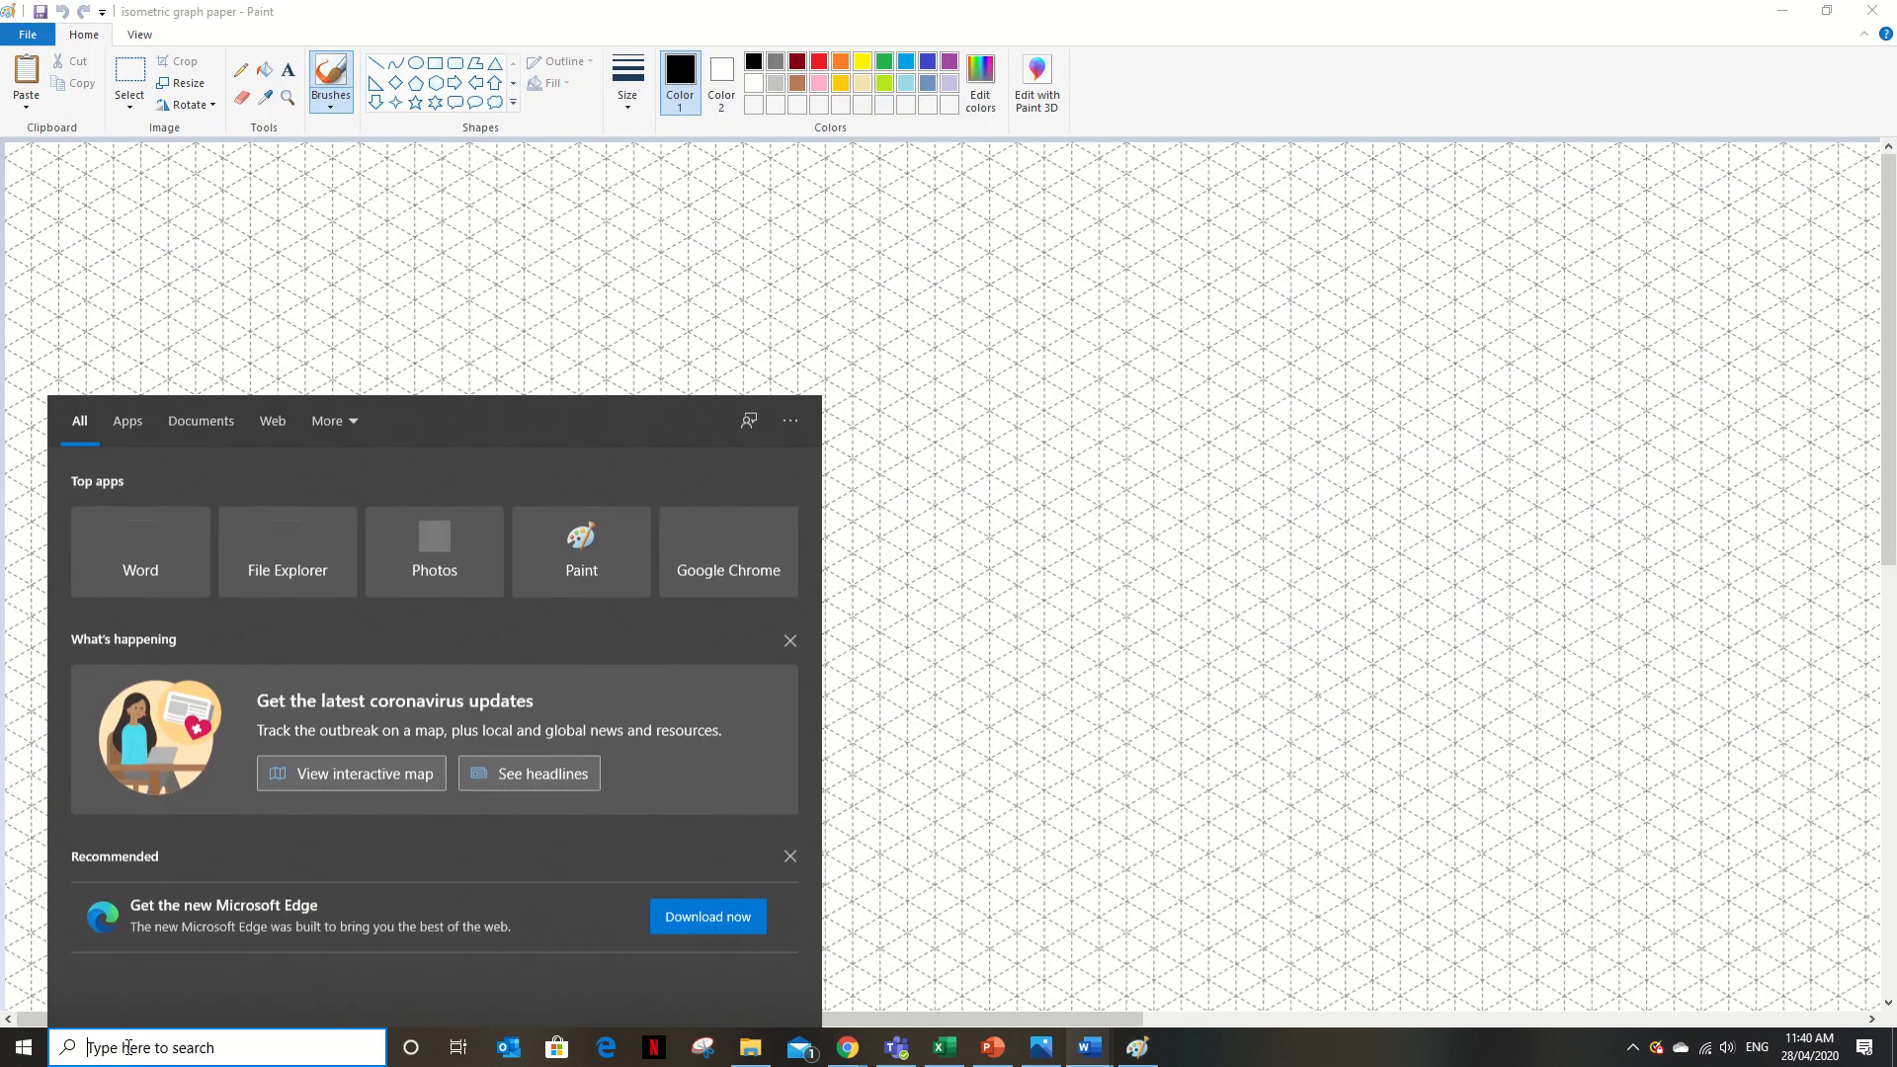
text(paint)
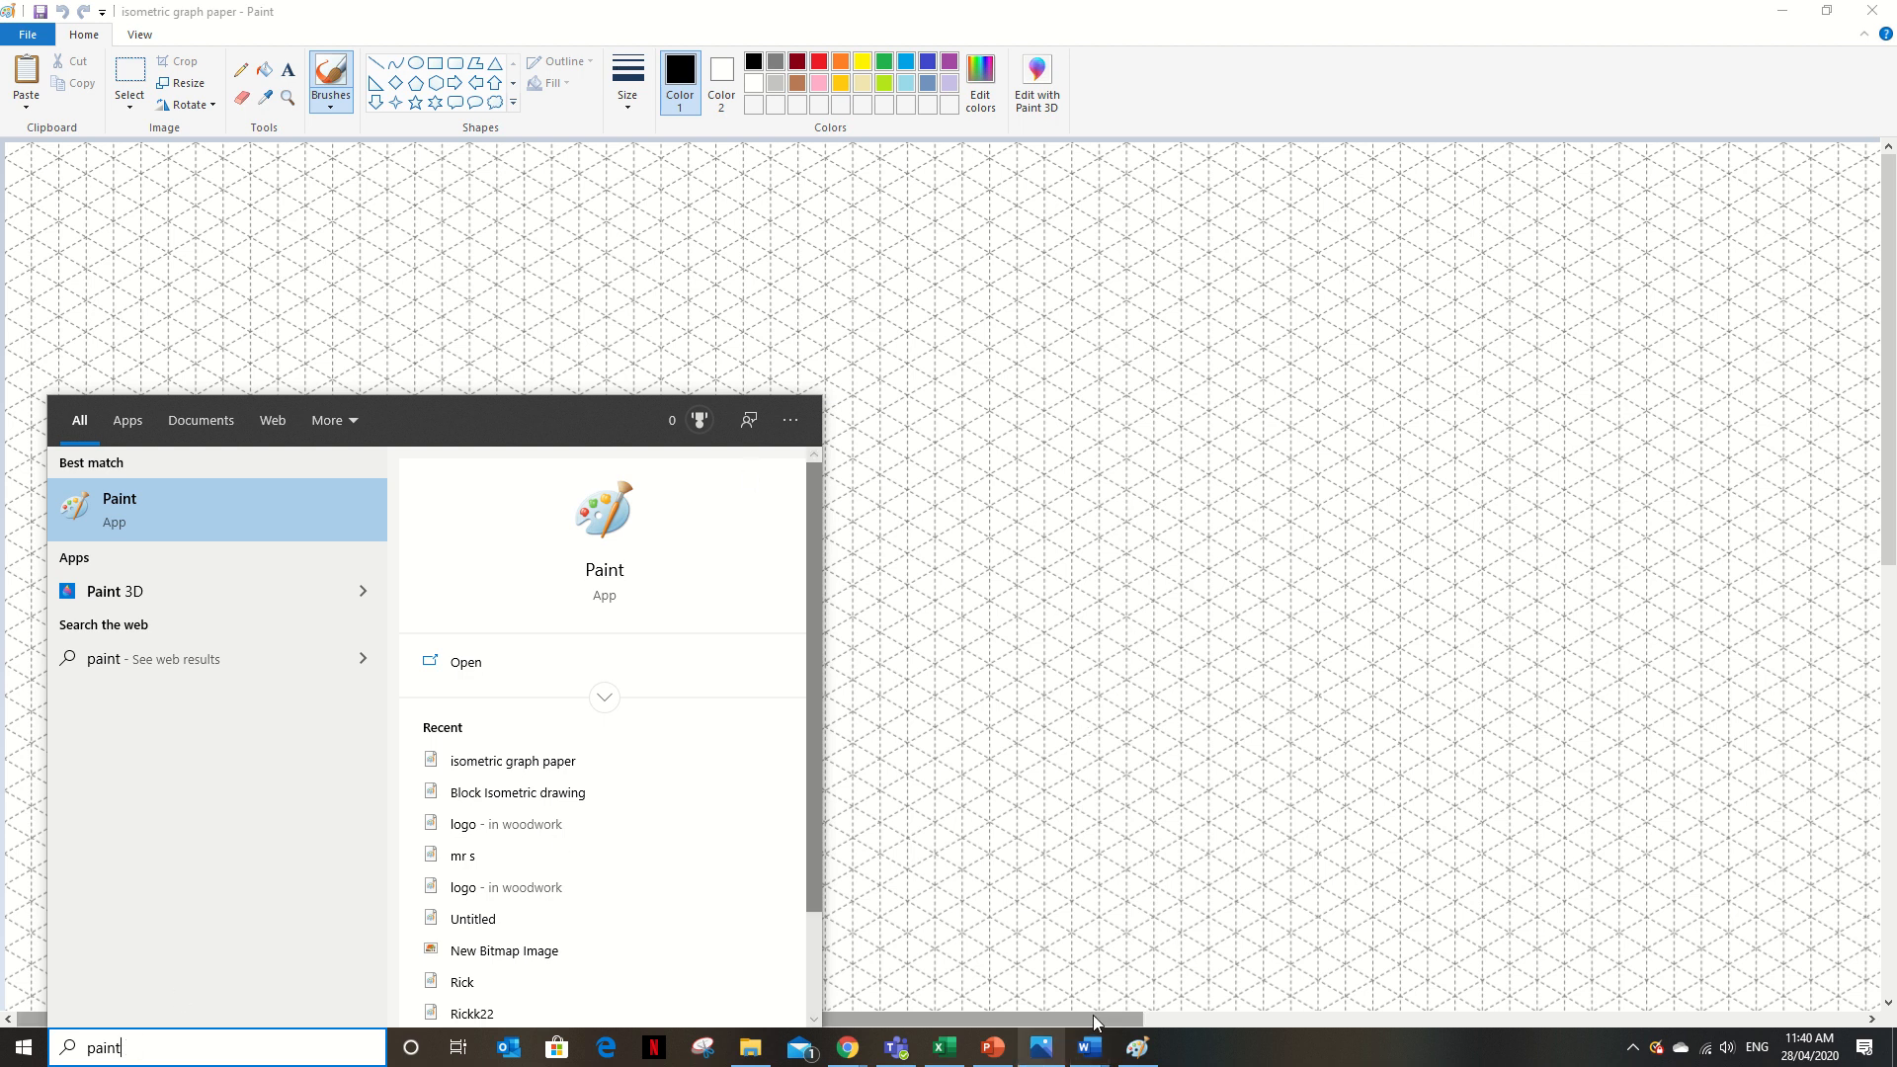
click(750, 1047)
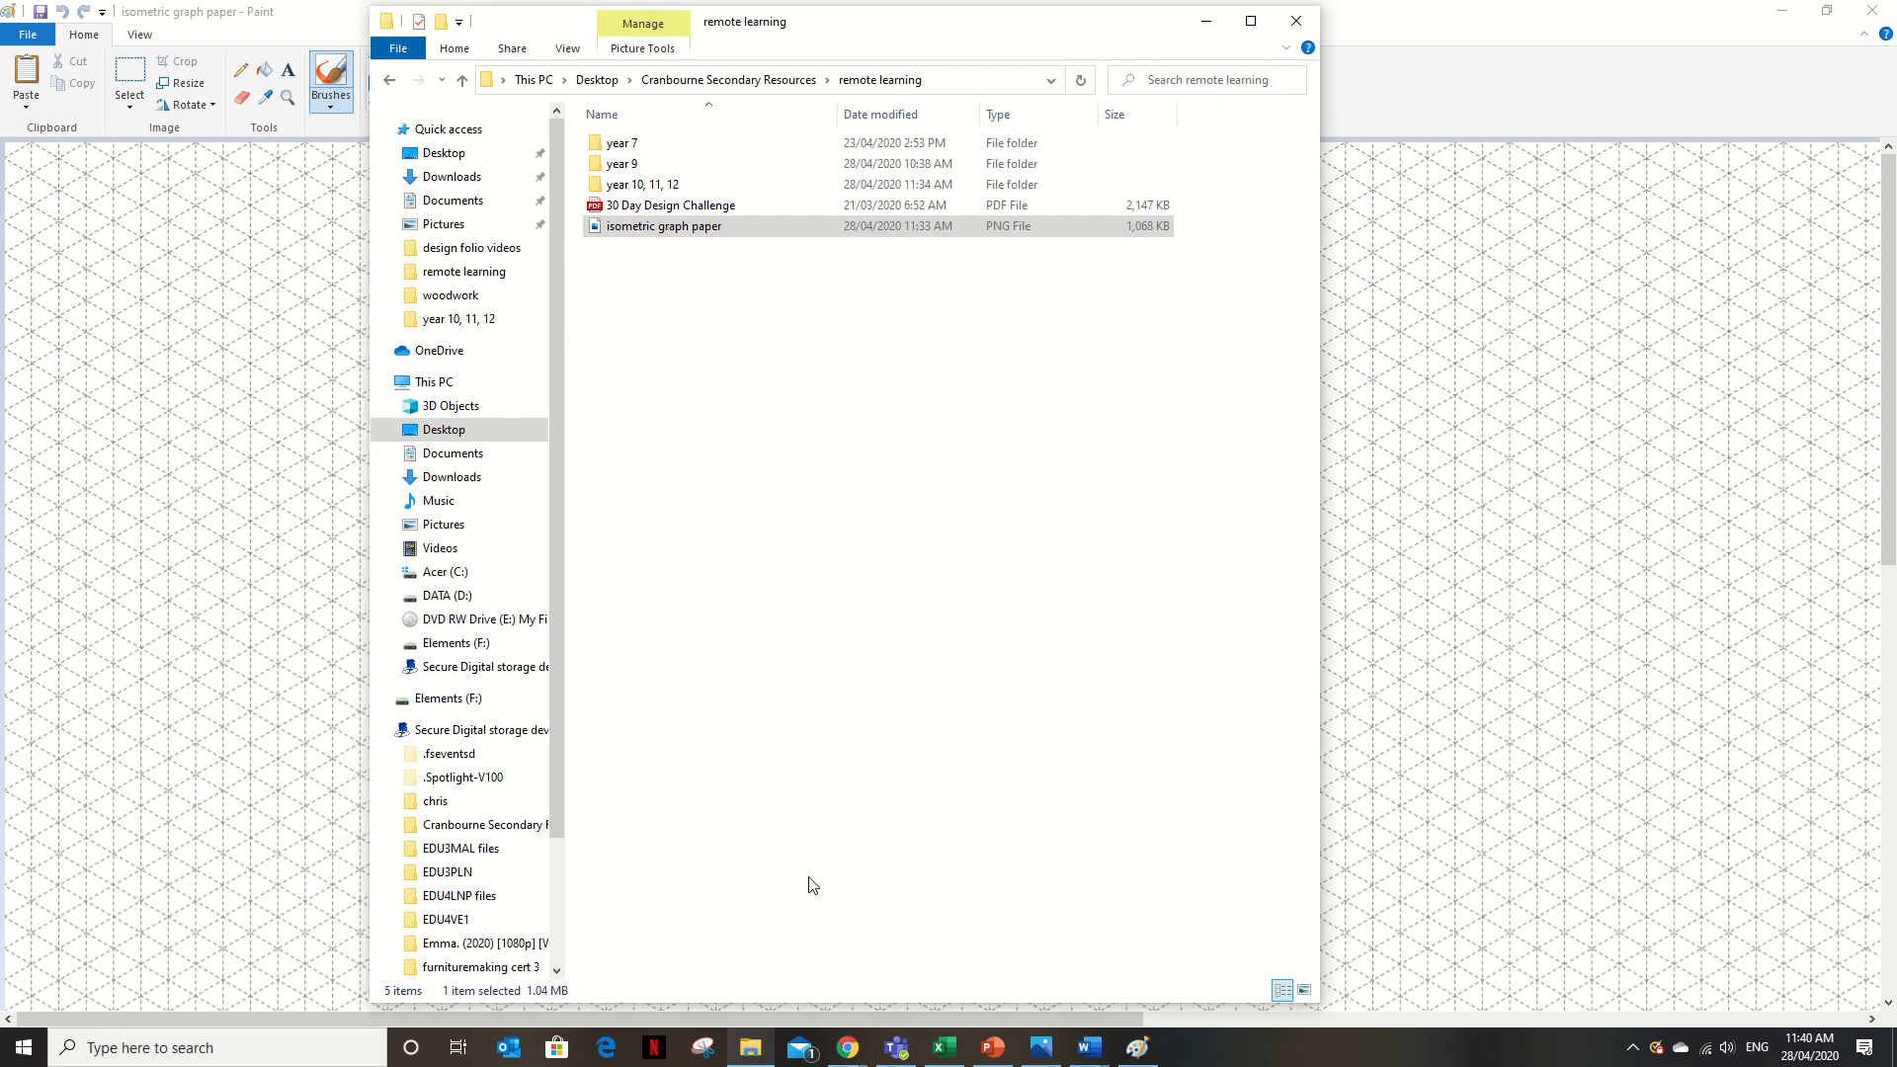
right_click(651, 237)
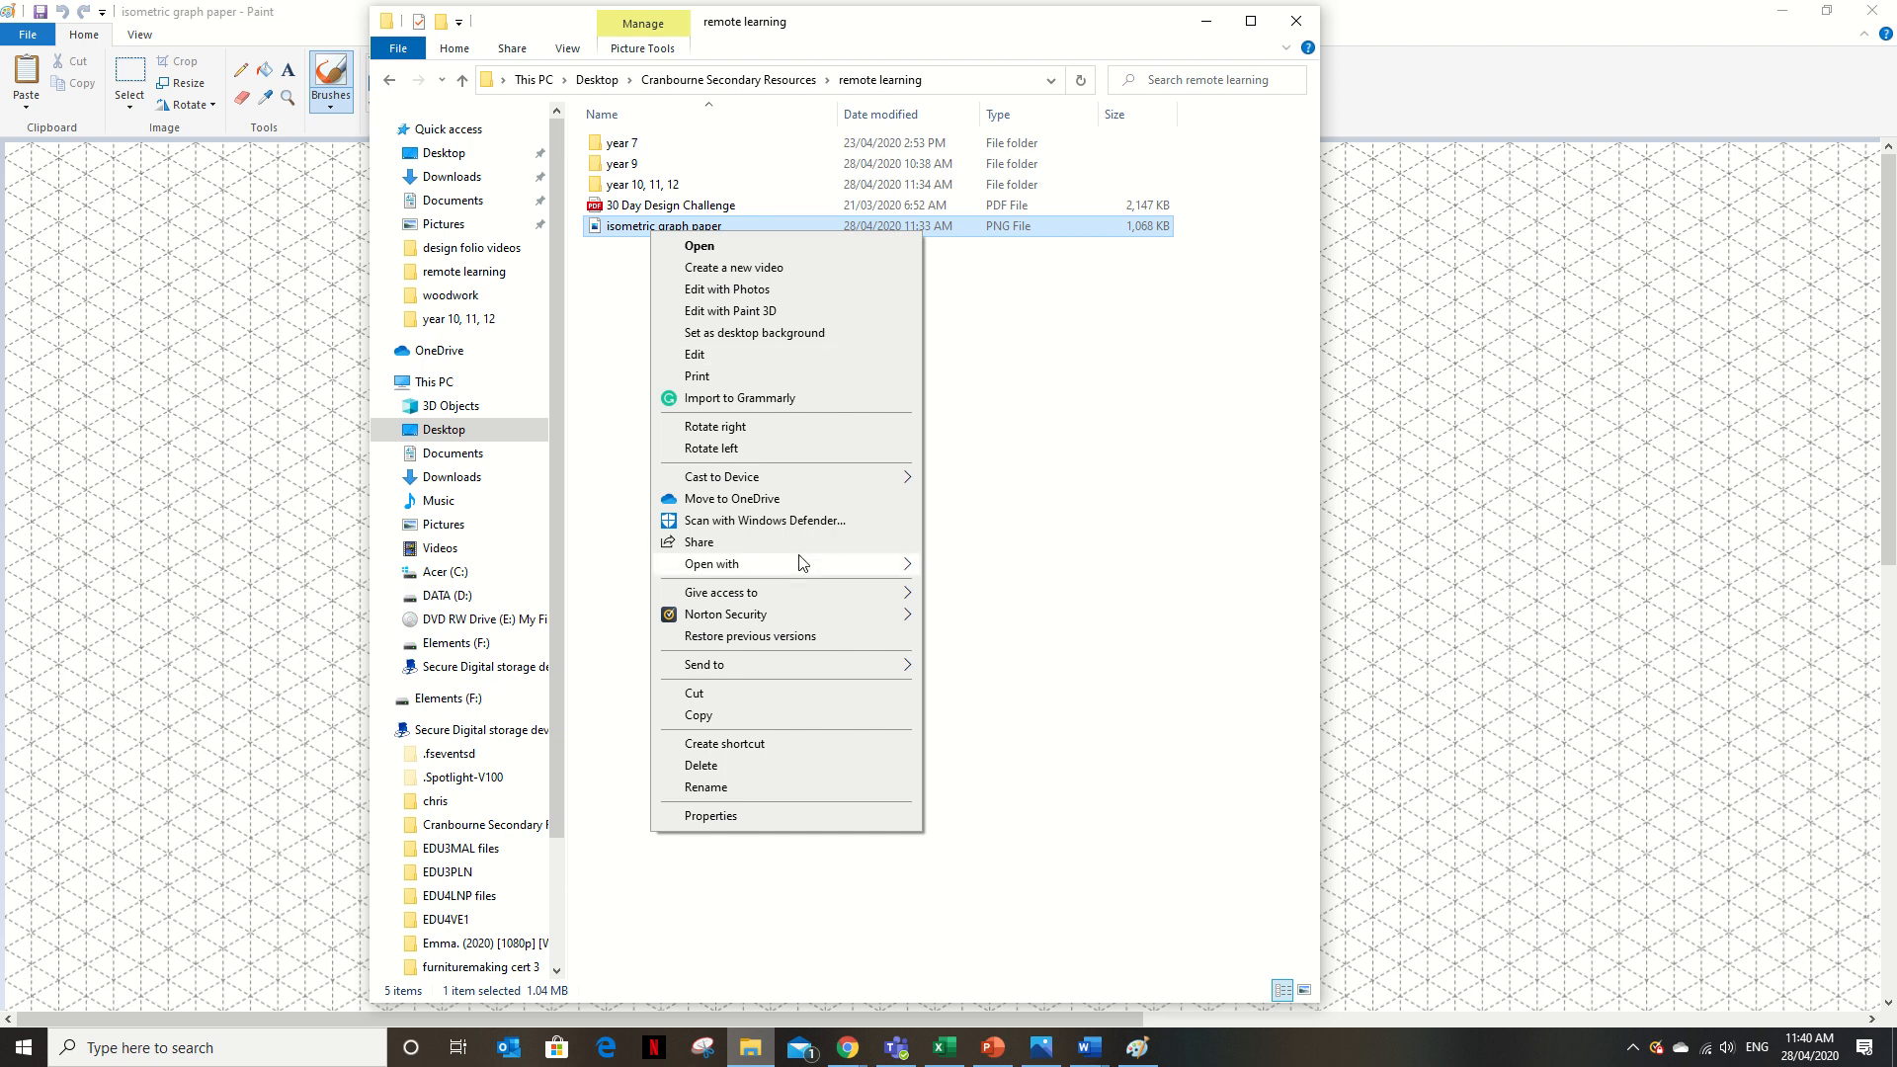
mouse_move(883, 570)
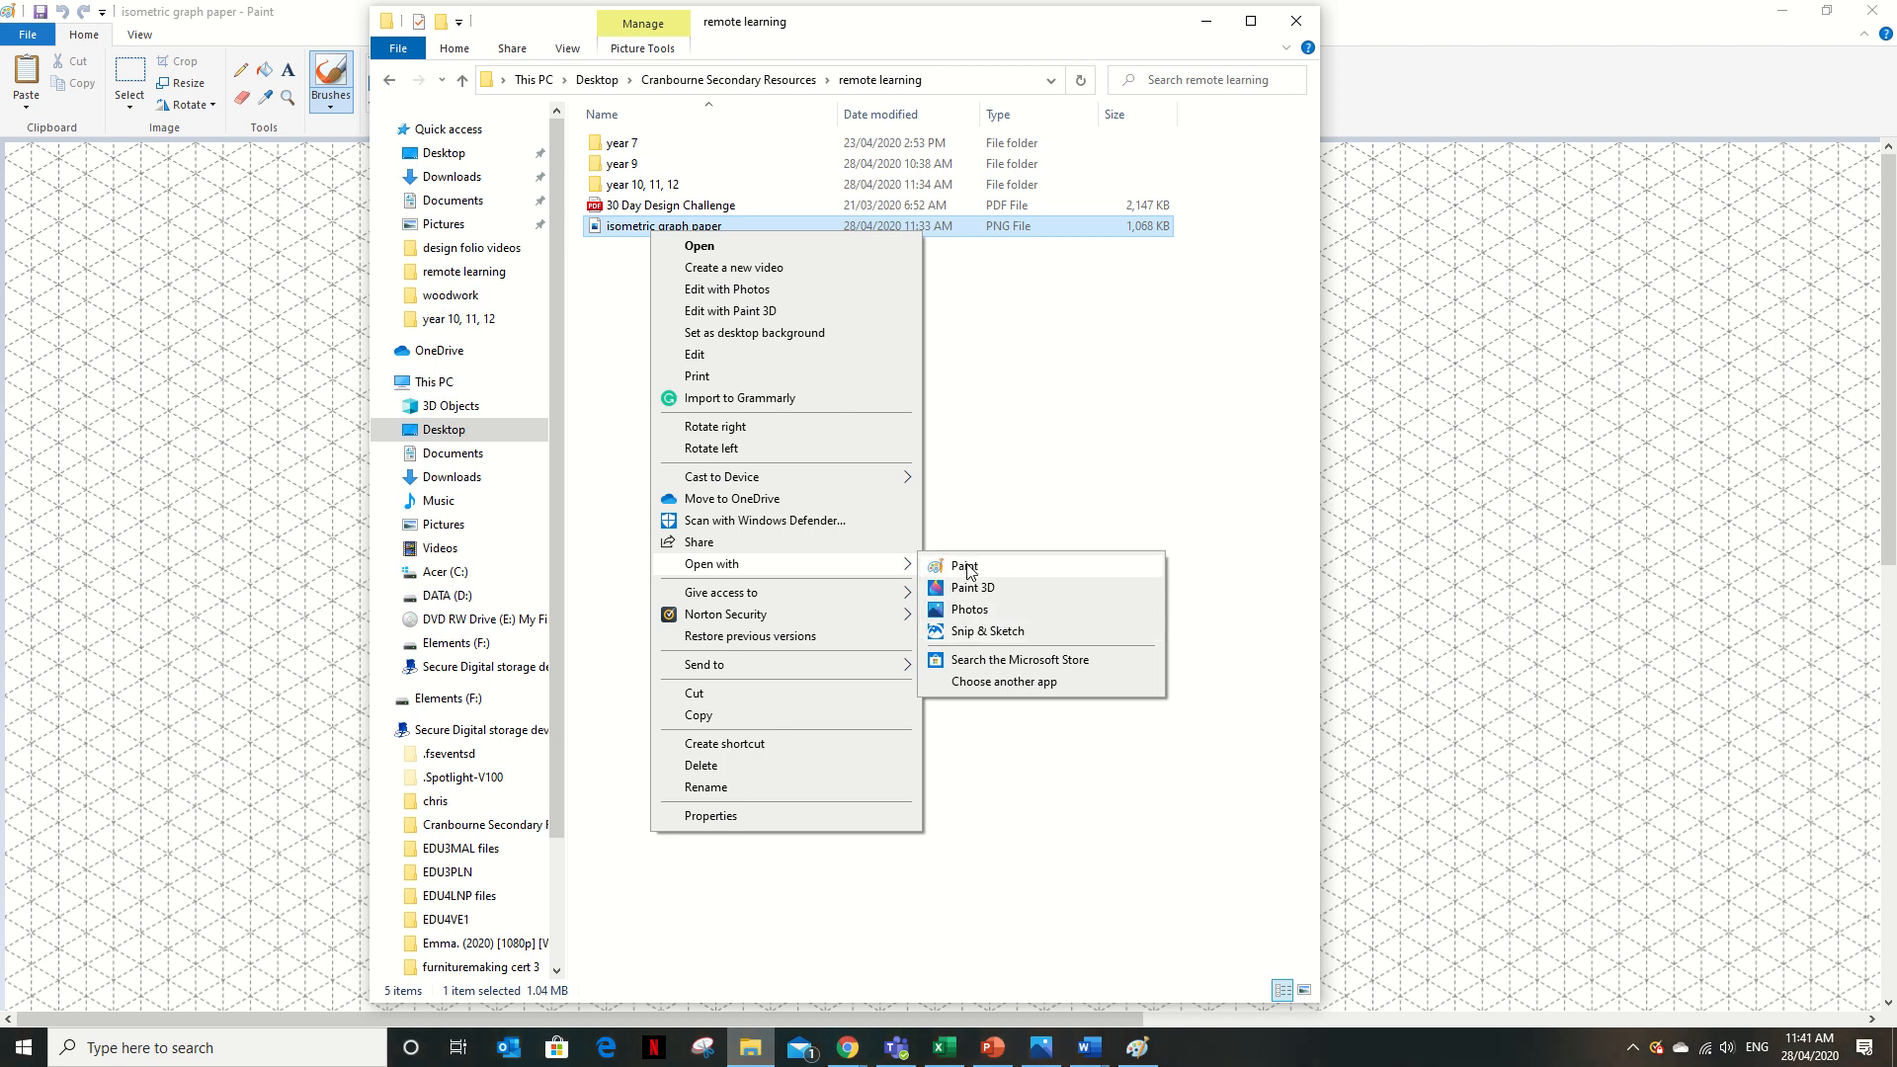
click(1547, 81)
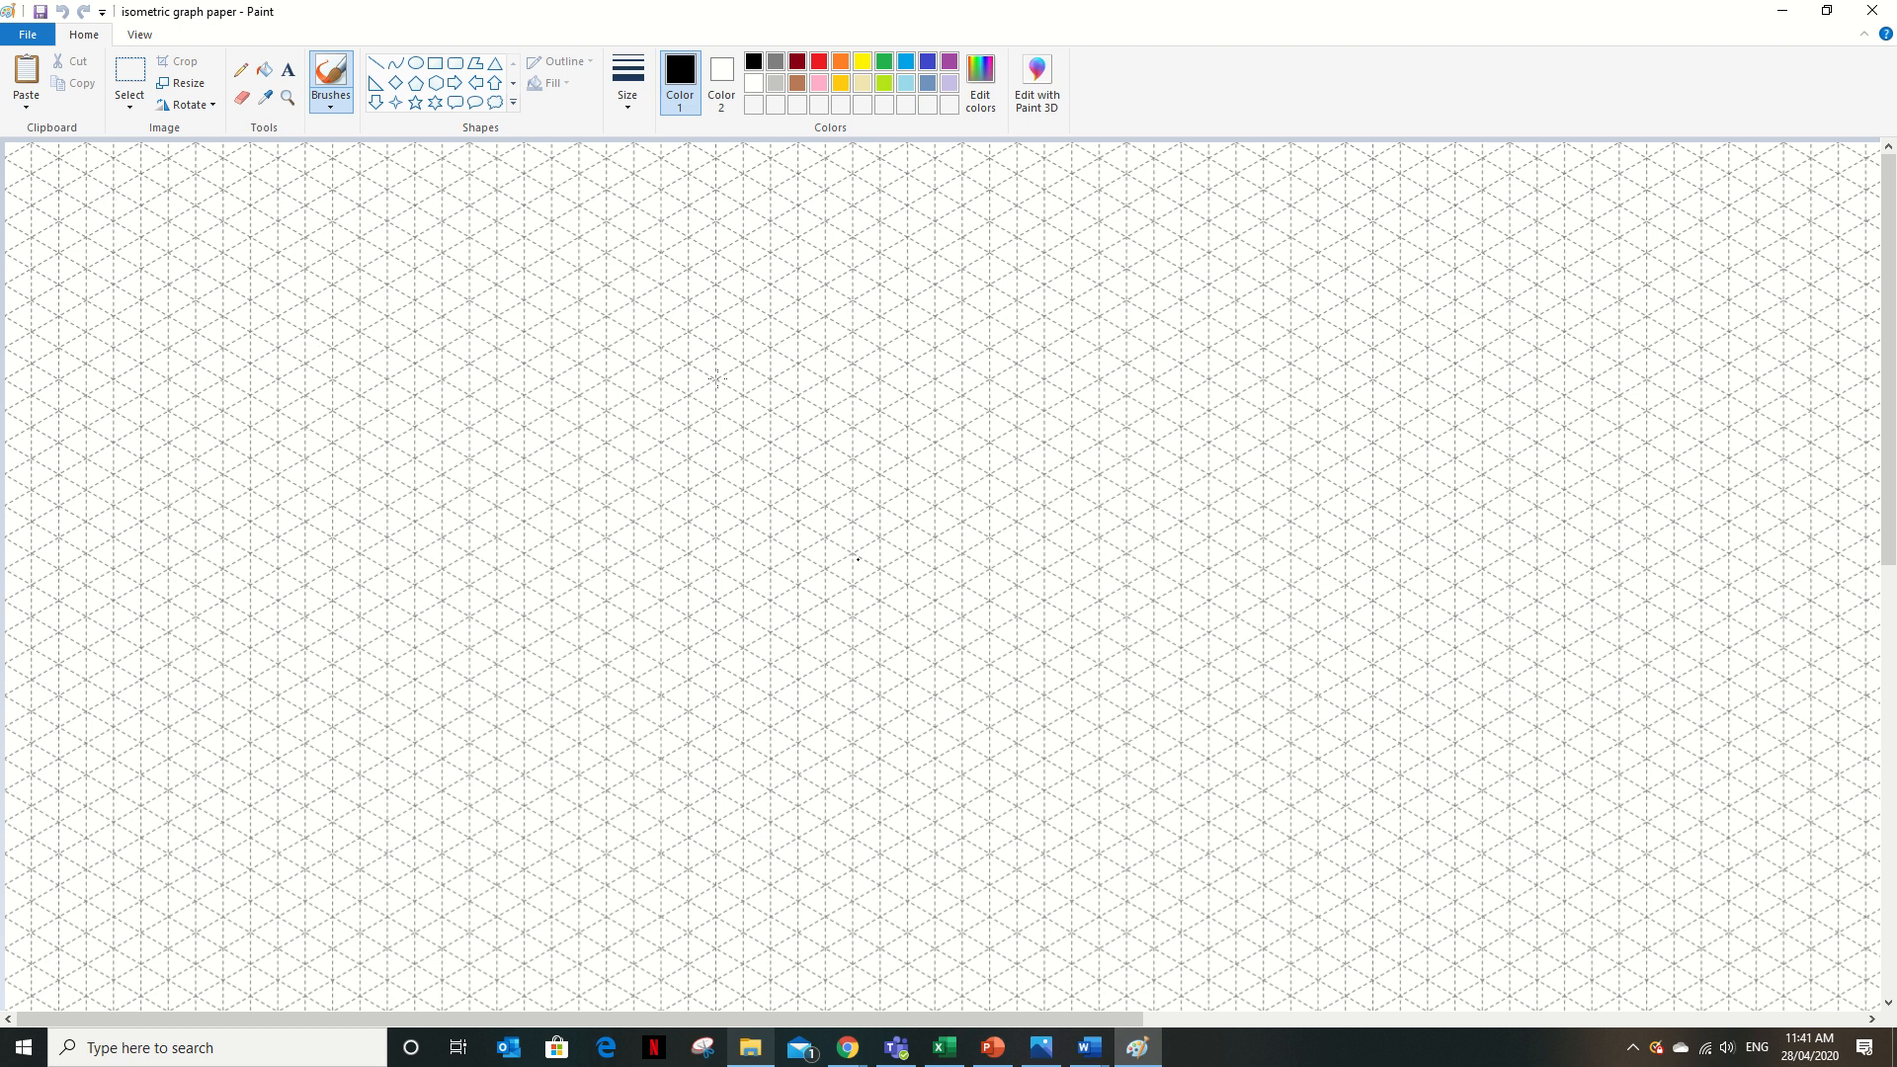
Examine the isometric graph paper at different zoom levels with the Magnifier
click(288, 96)
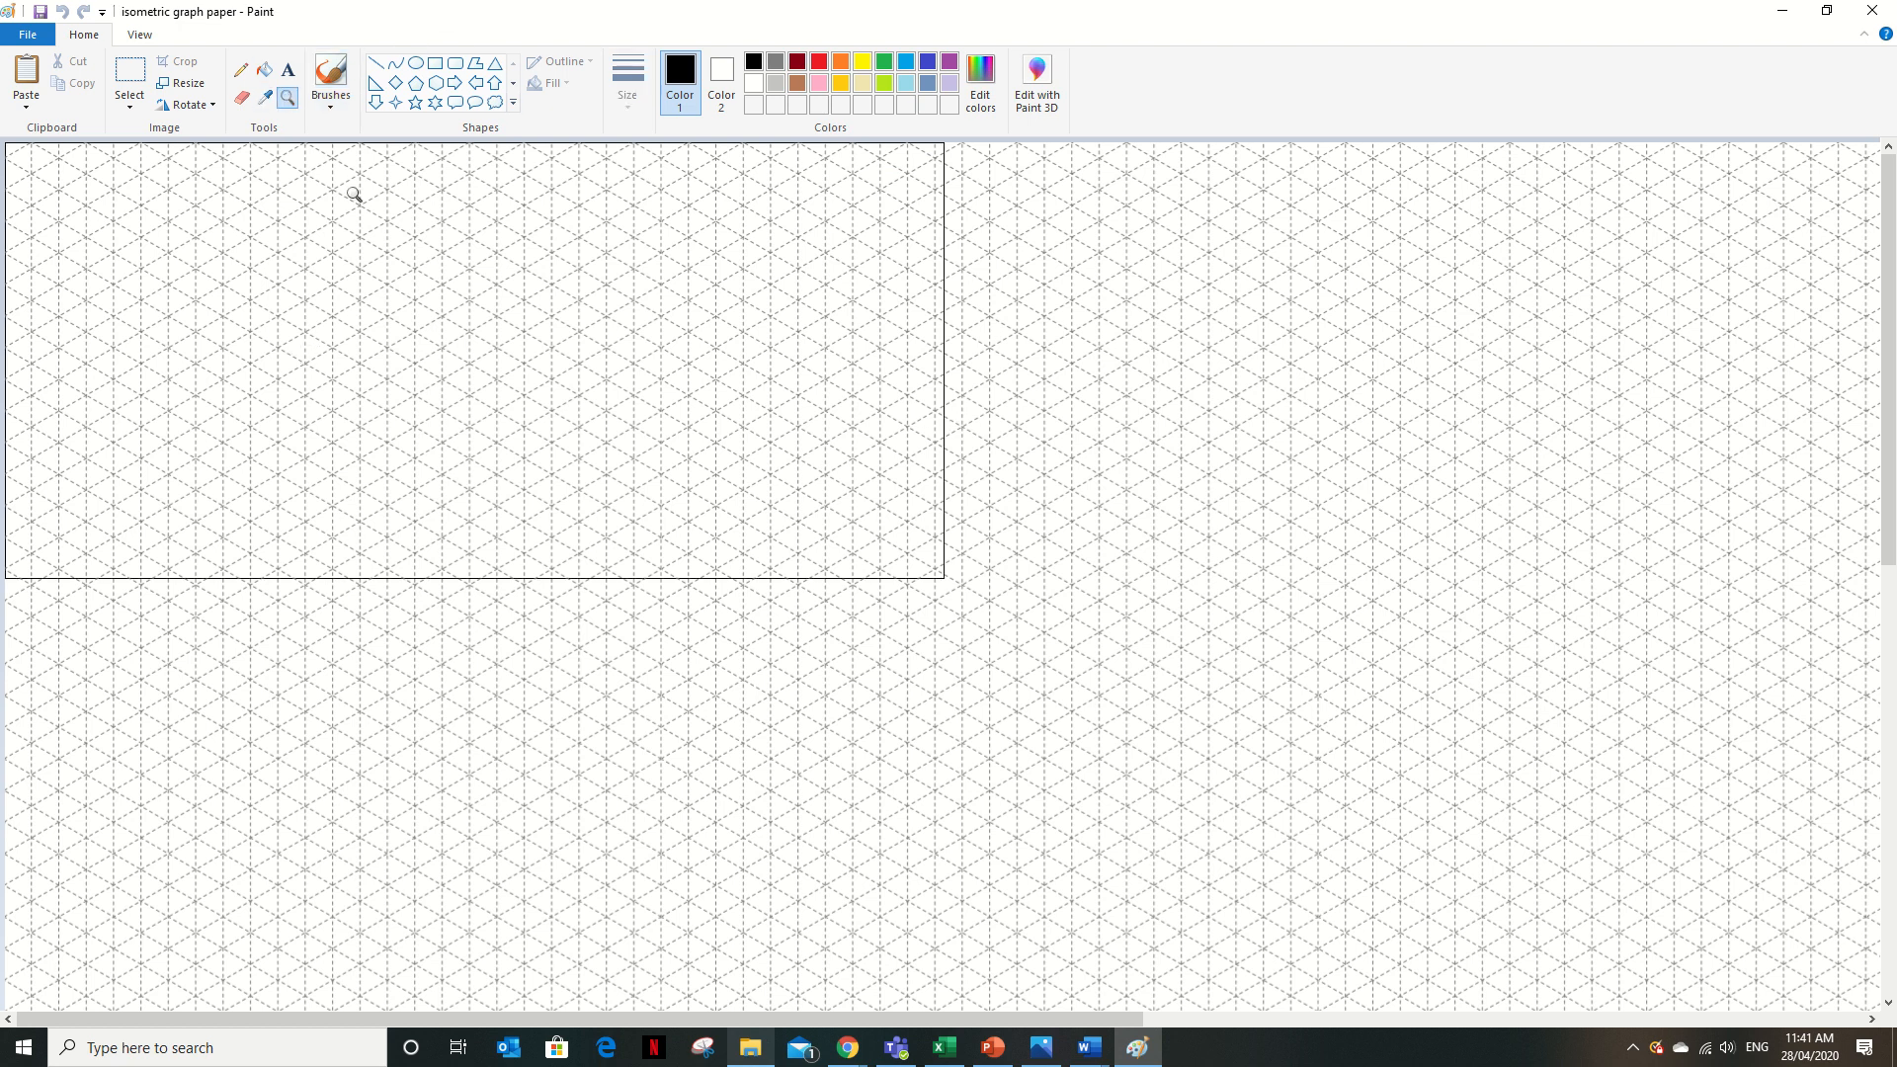
click(791, 530)
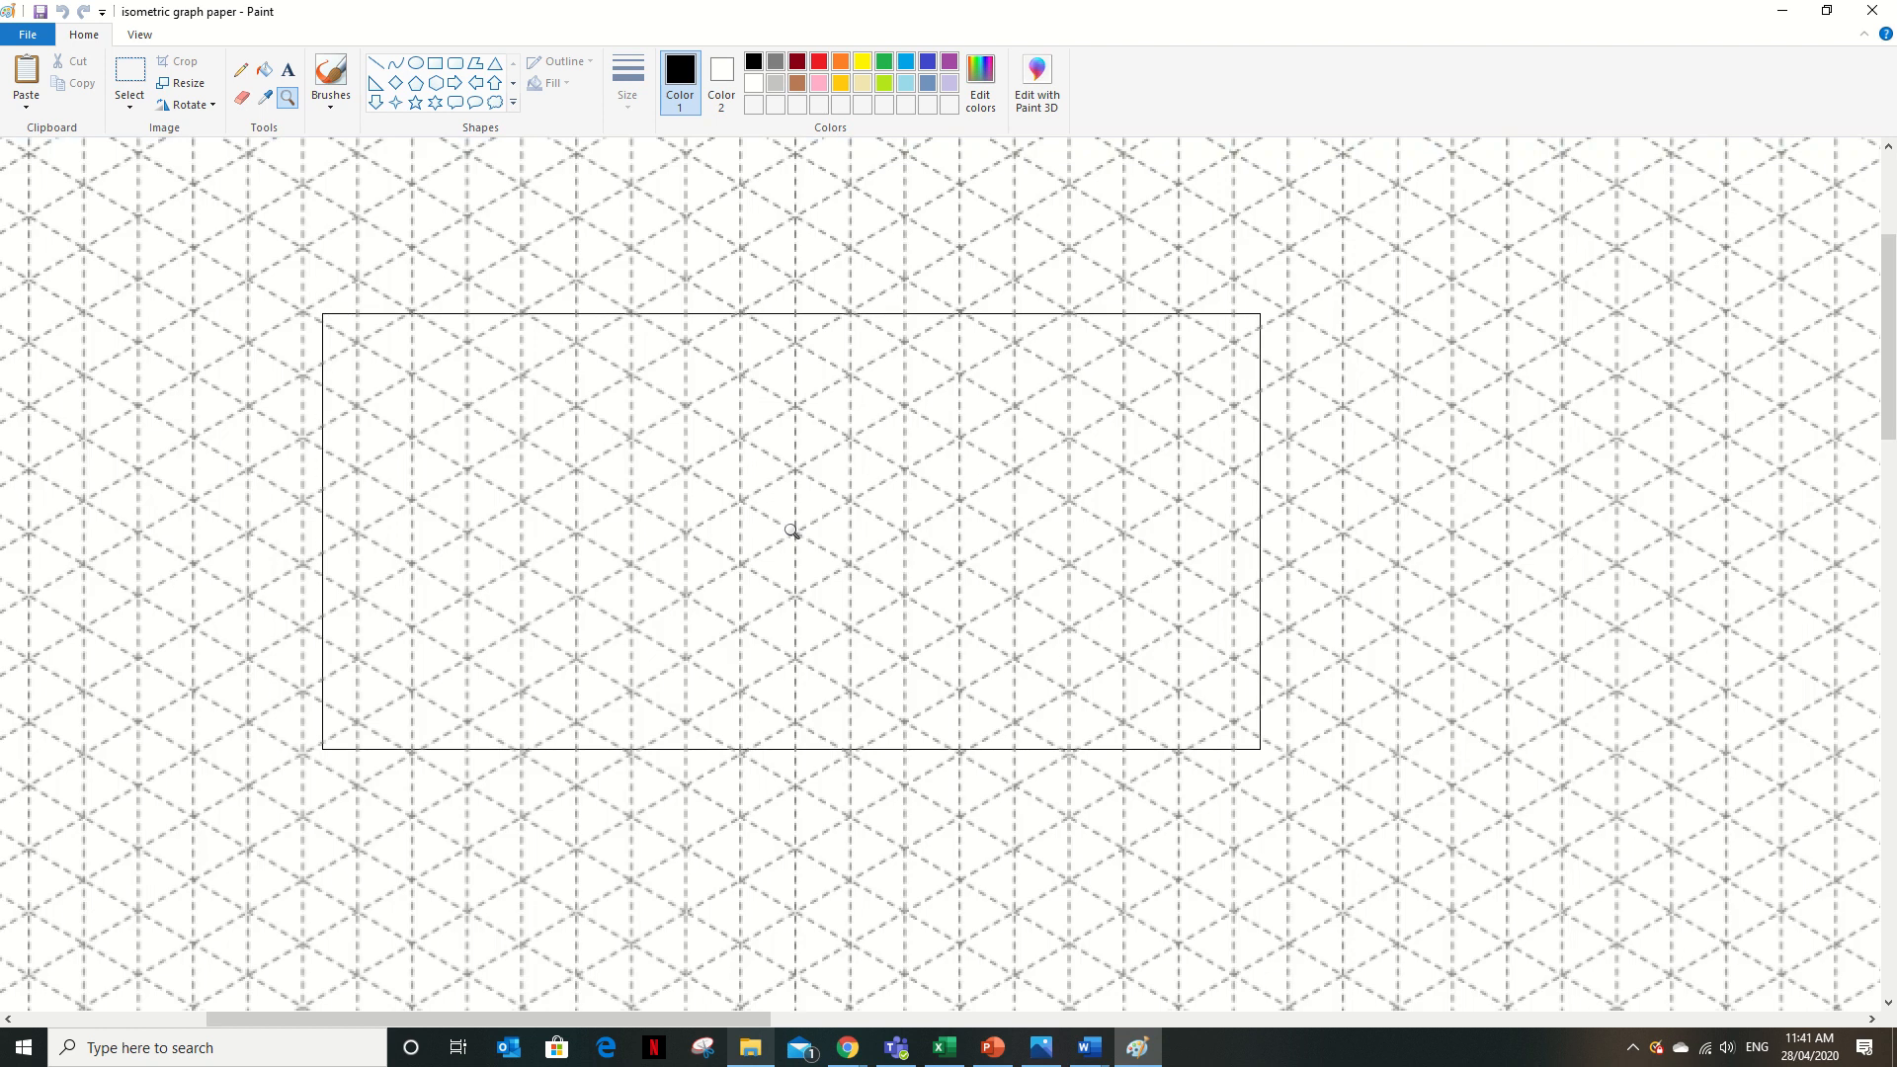
right_click(791, 531)
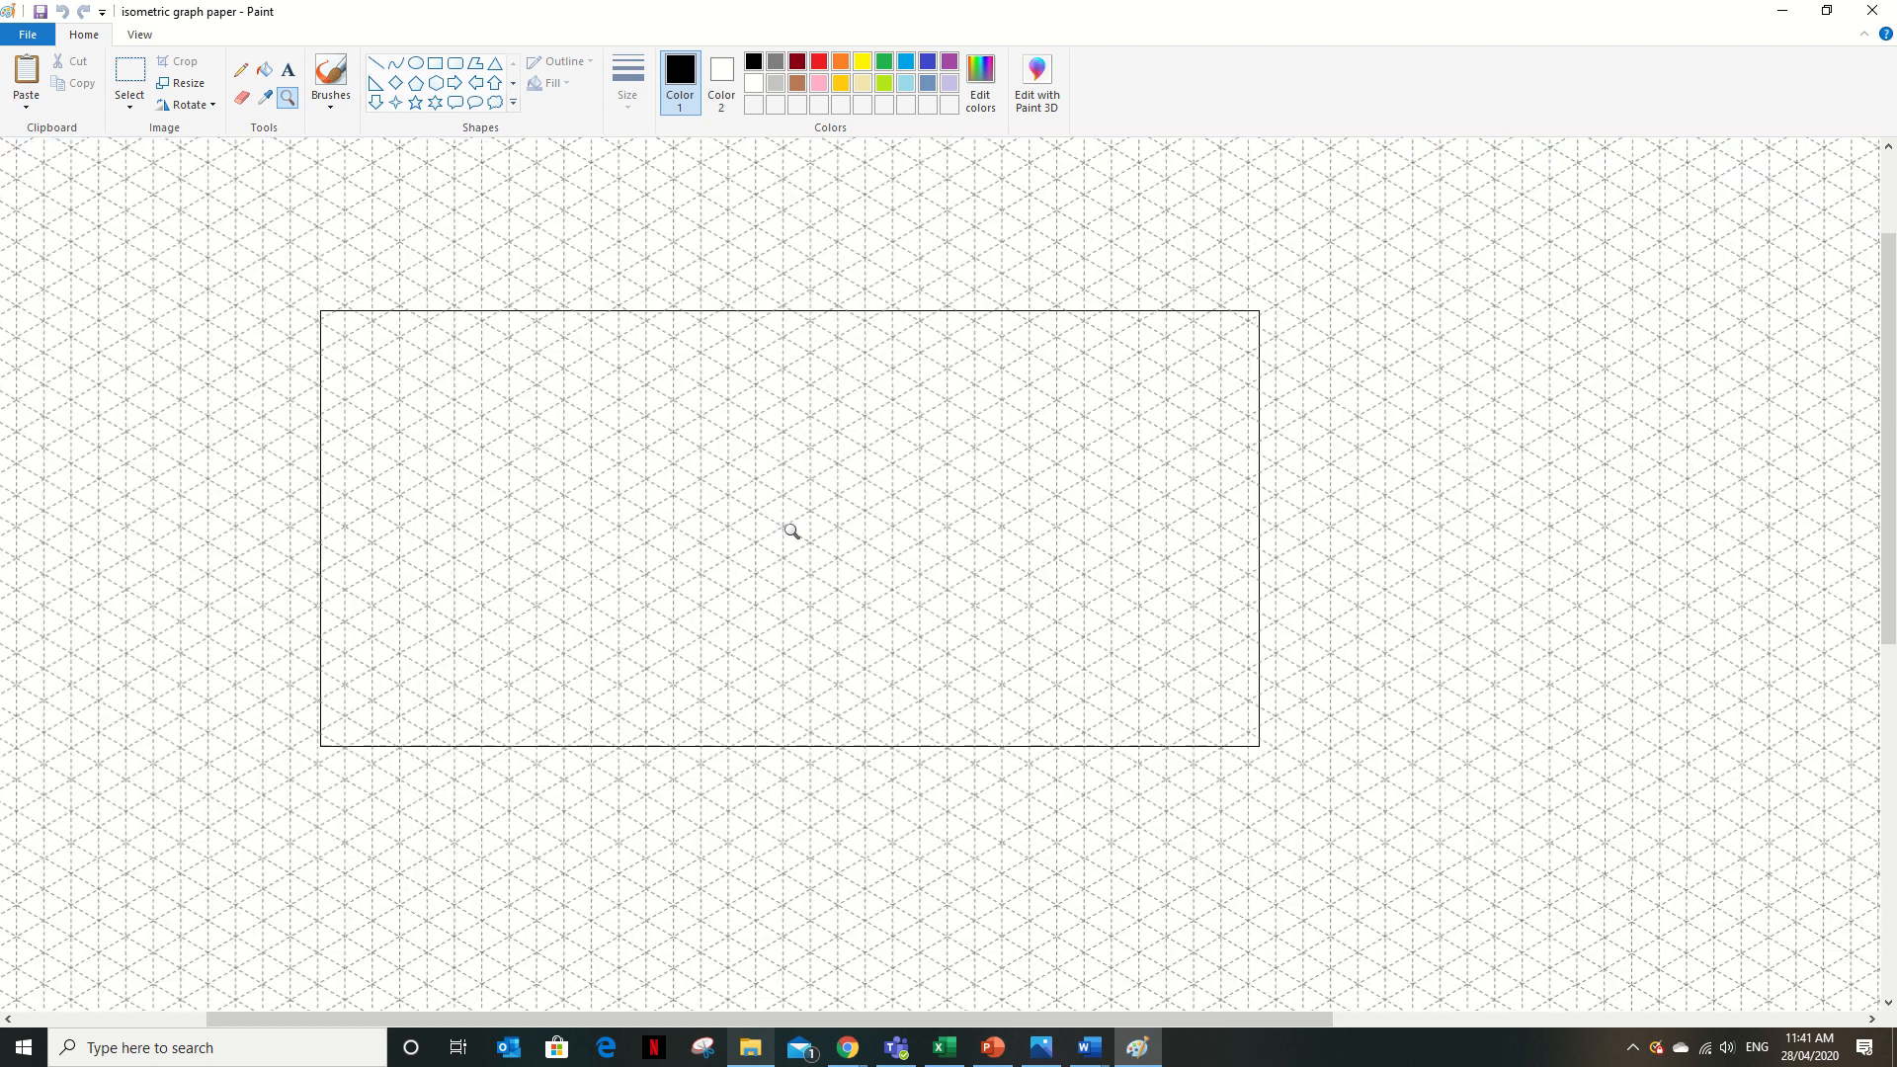
right_click(791, 530)
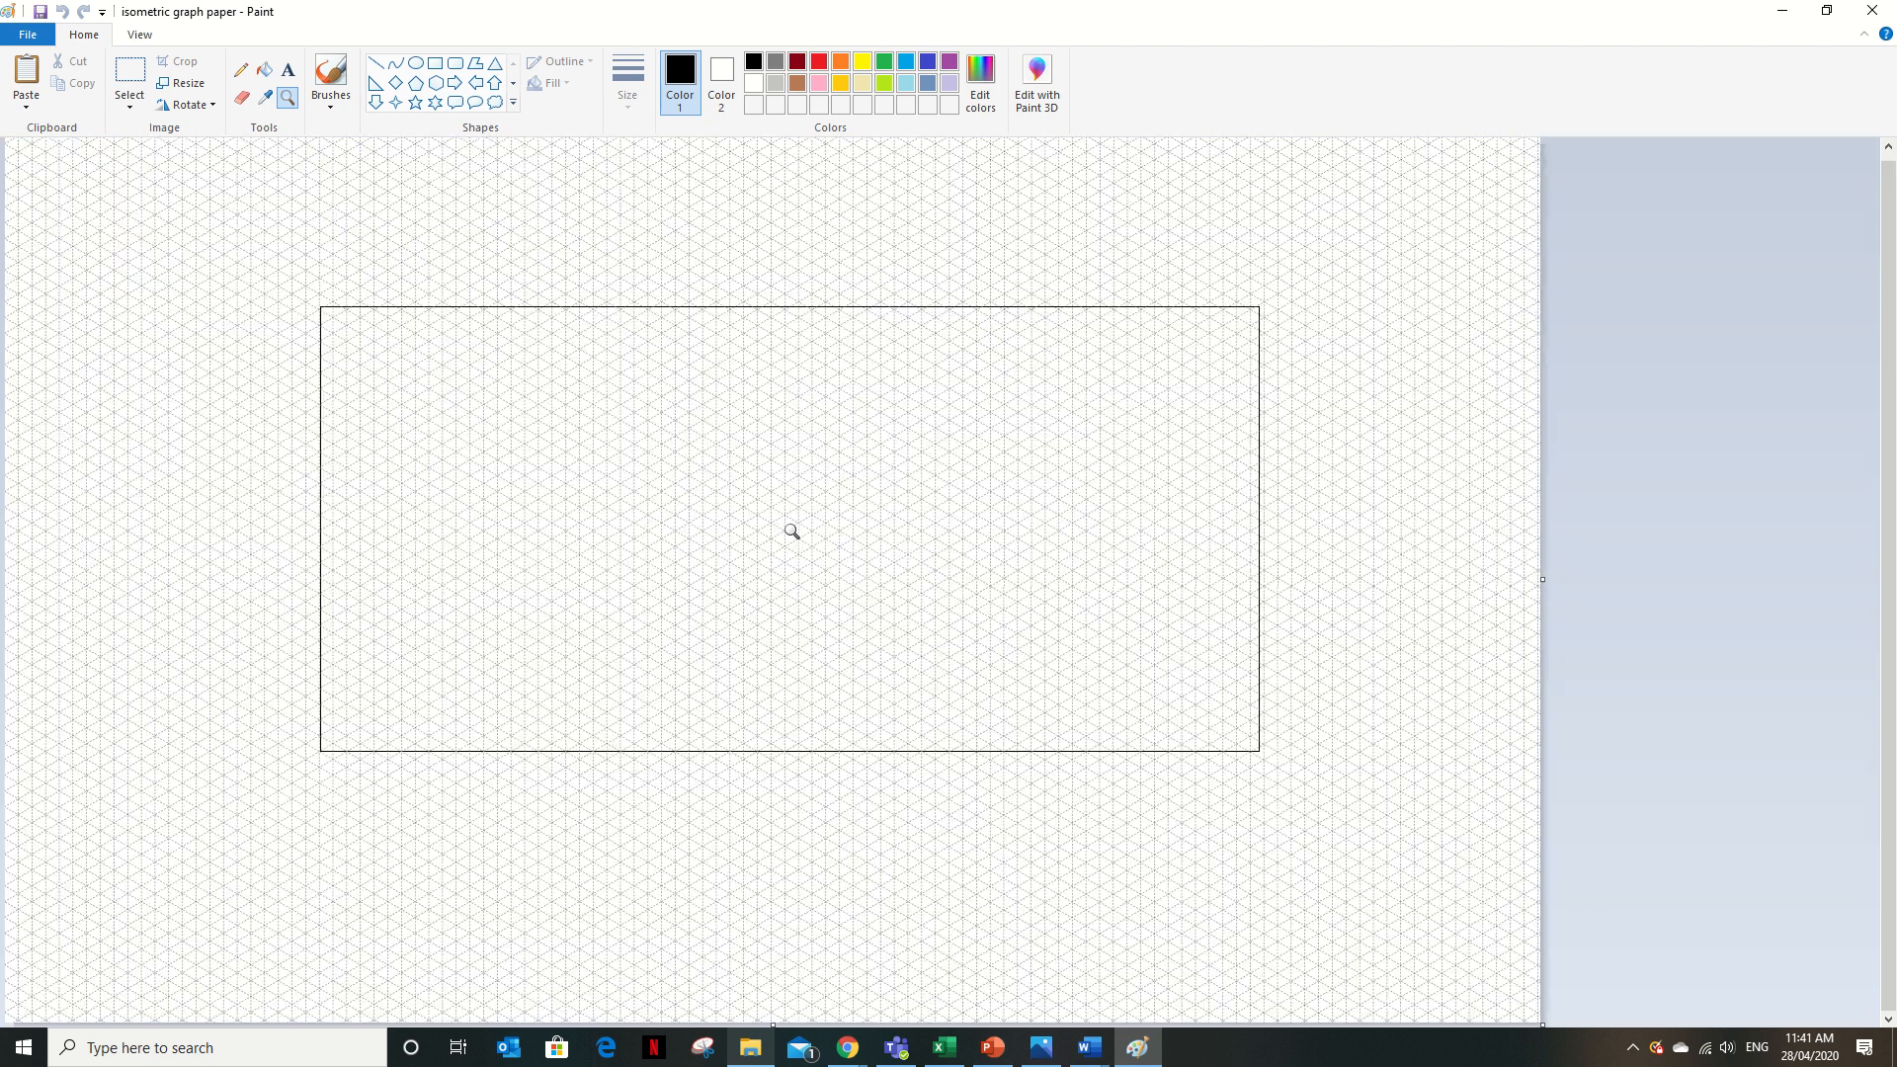
right_click(792, 531)
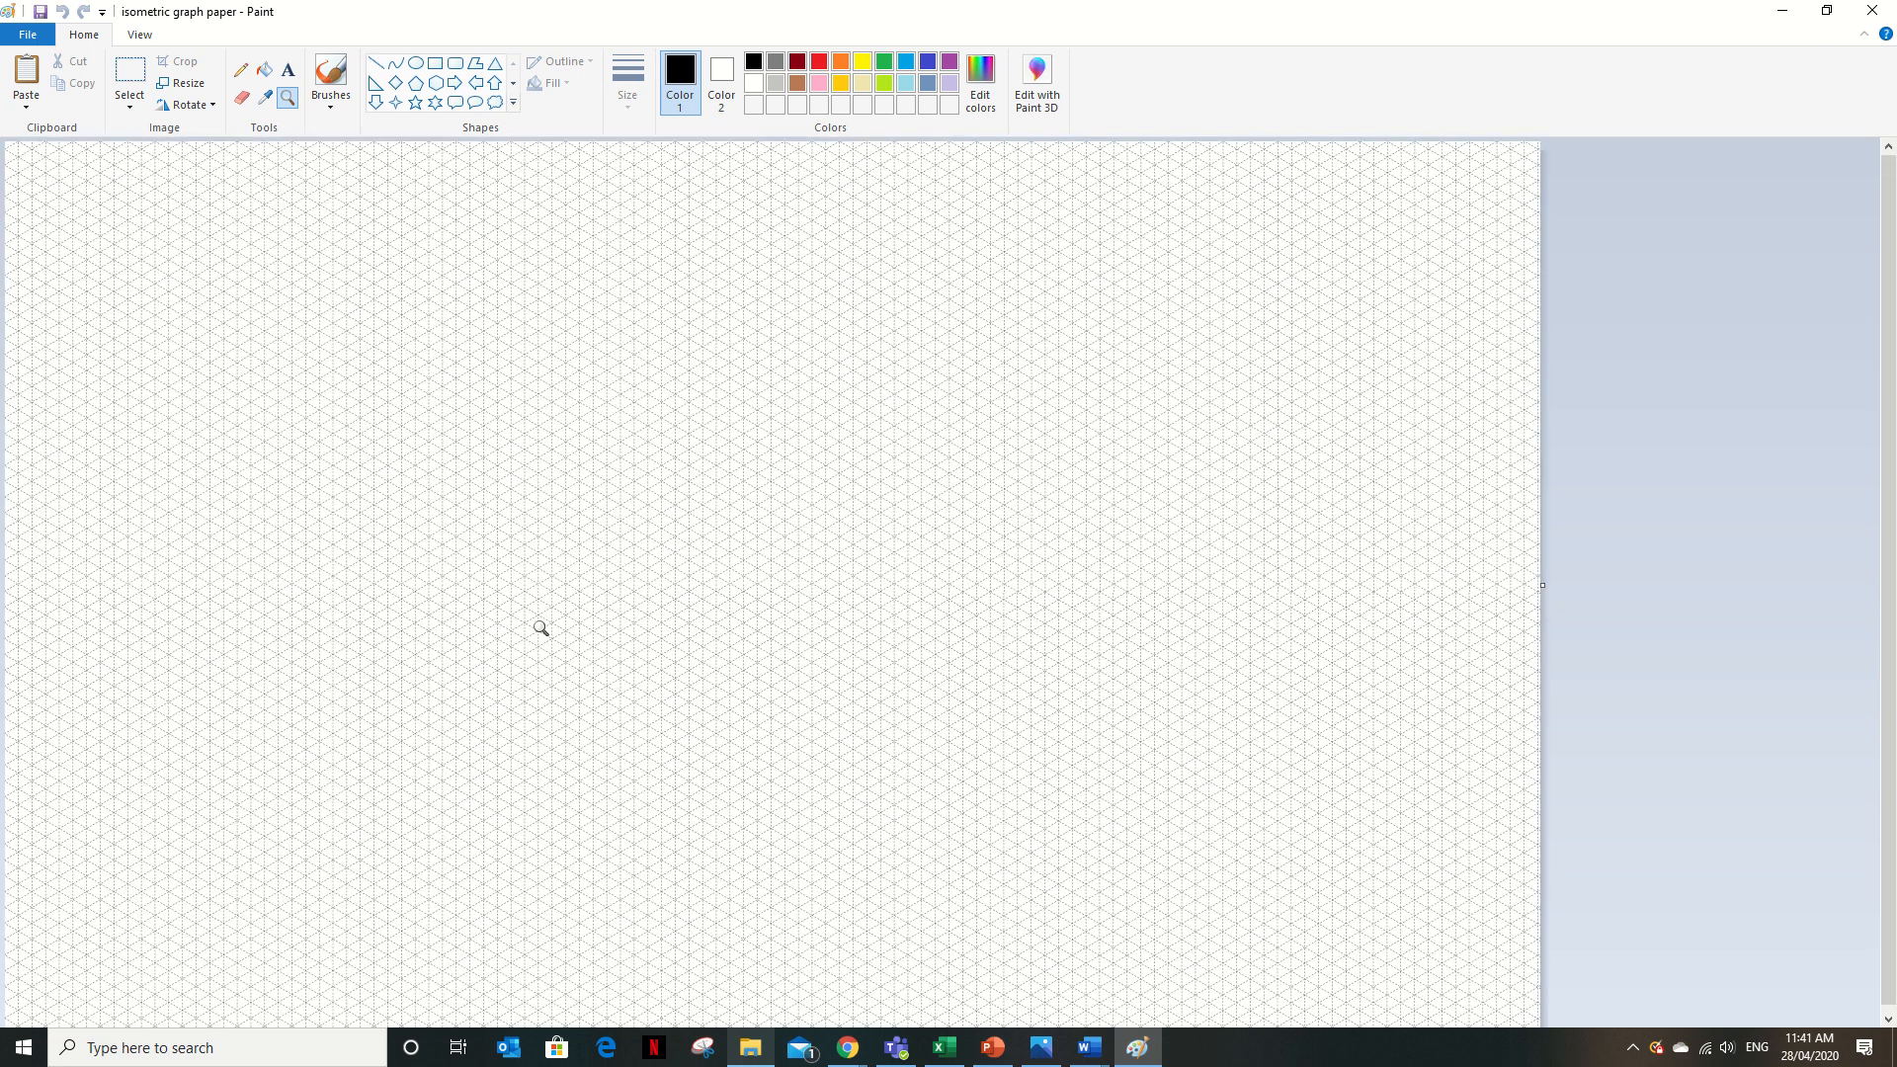
click(205, 245)
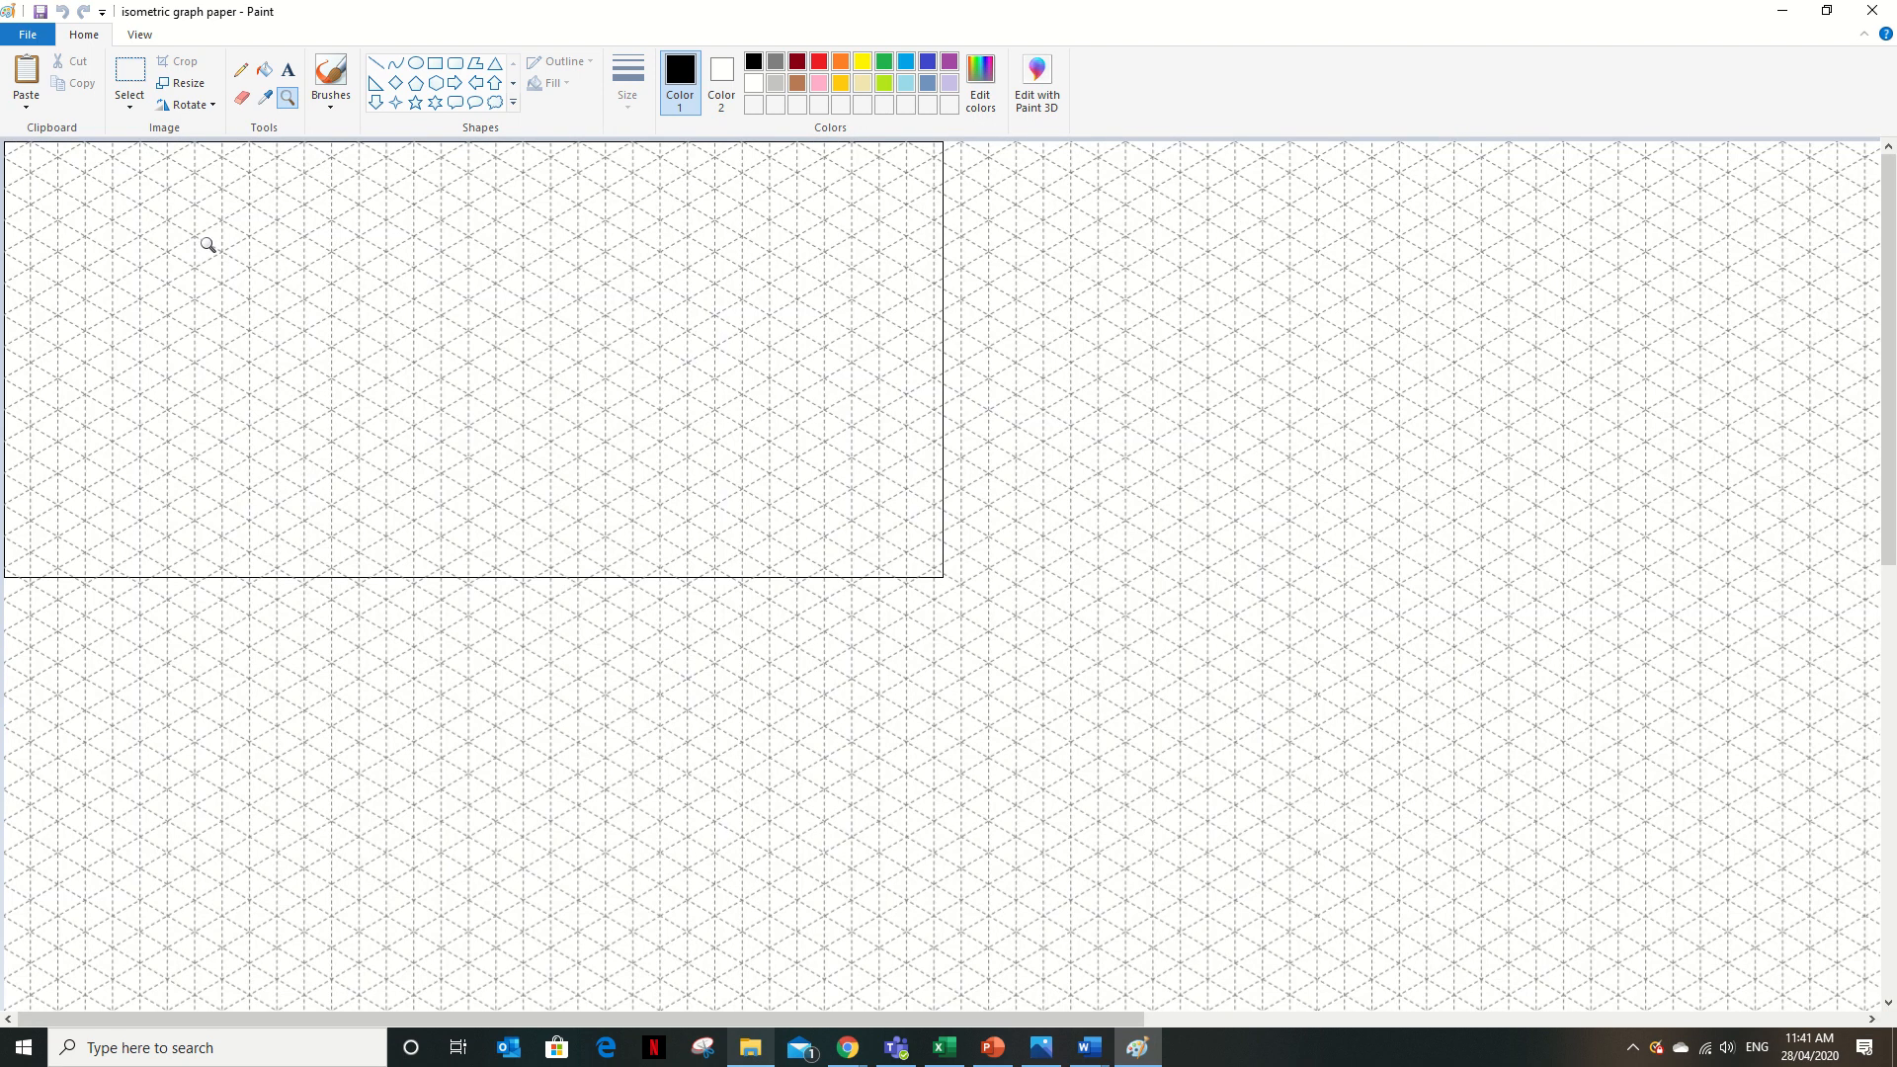
Draw a black vertical line along the grid in the paper's upper-left area using the Line tool and the third line thickness
click(376, 67)
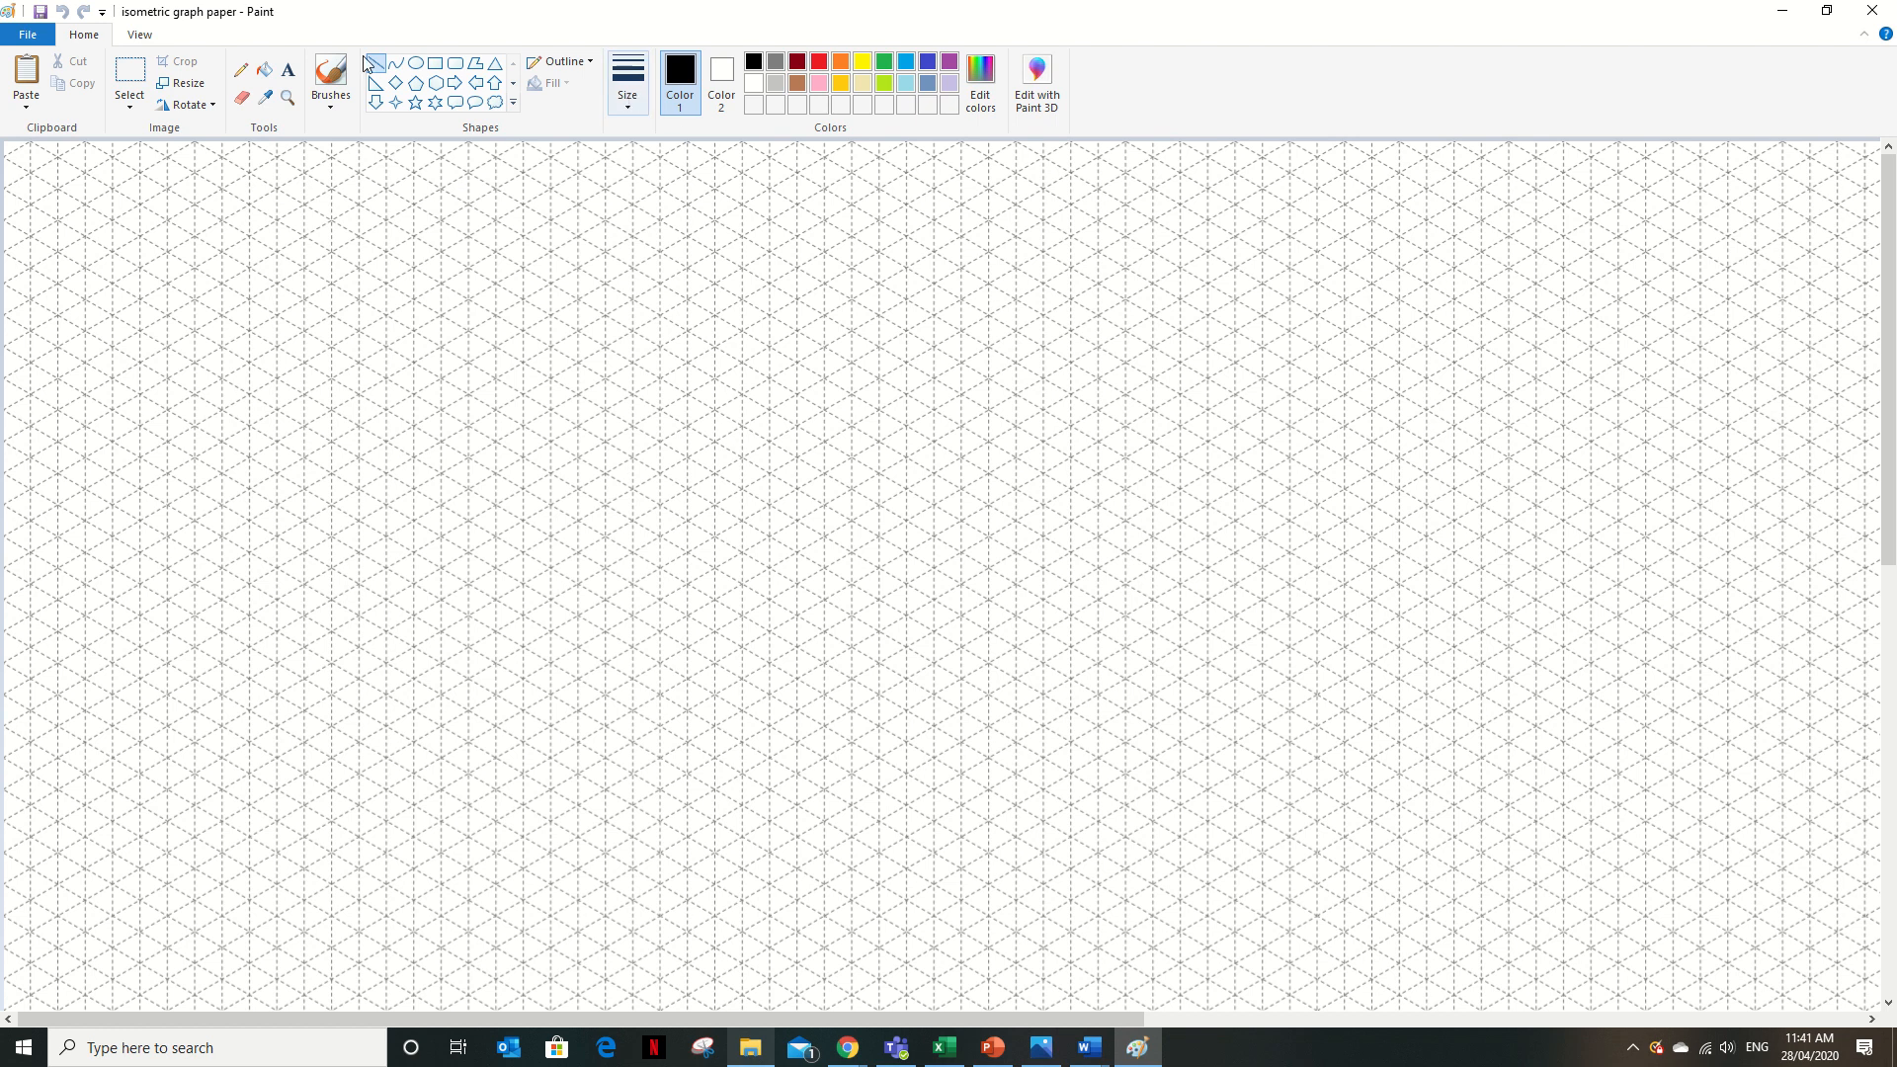
click(628, 111)
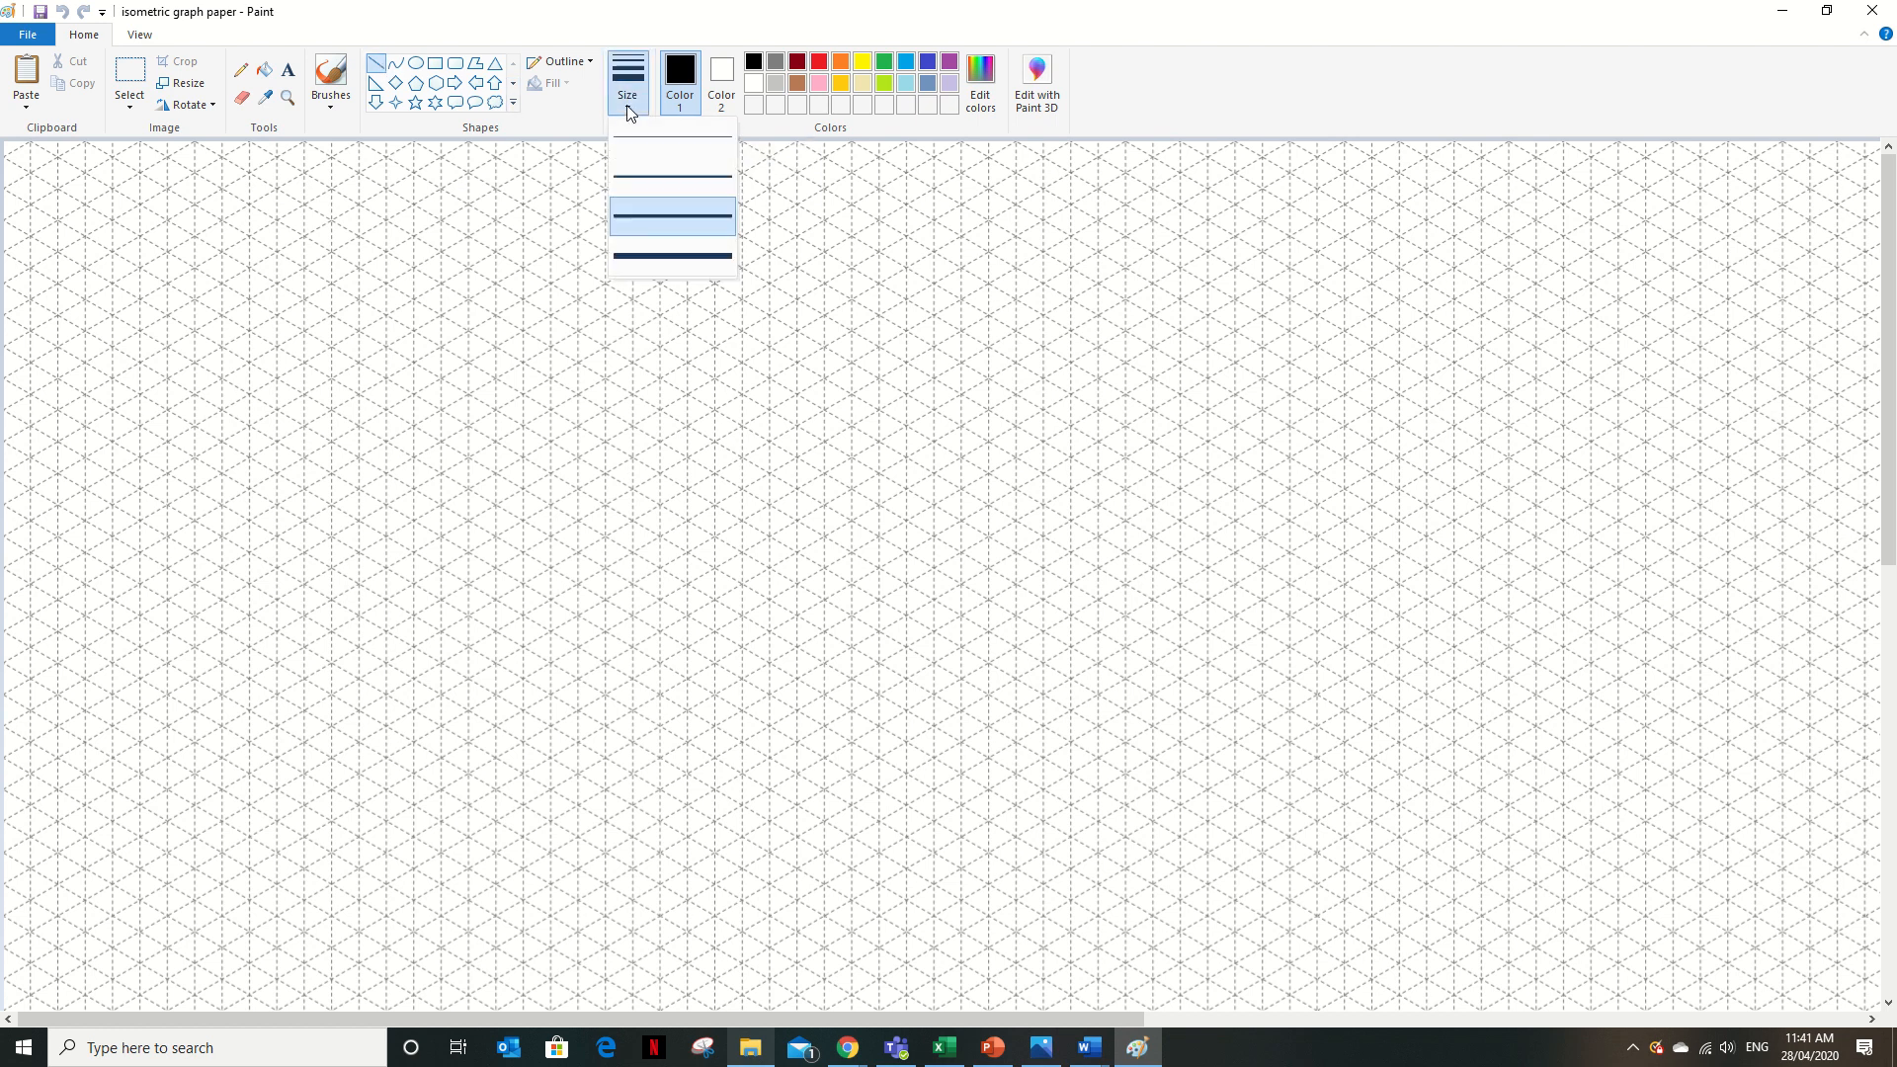
click(667, 215)
click(776, 66)
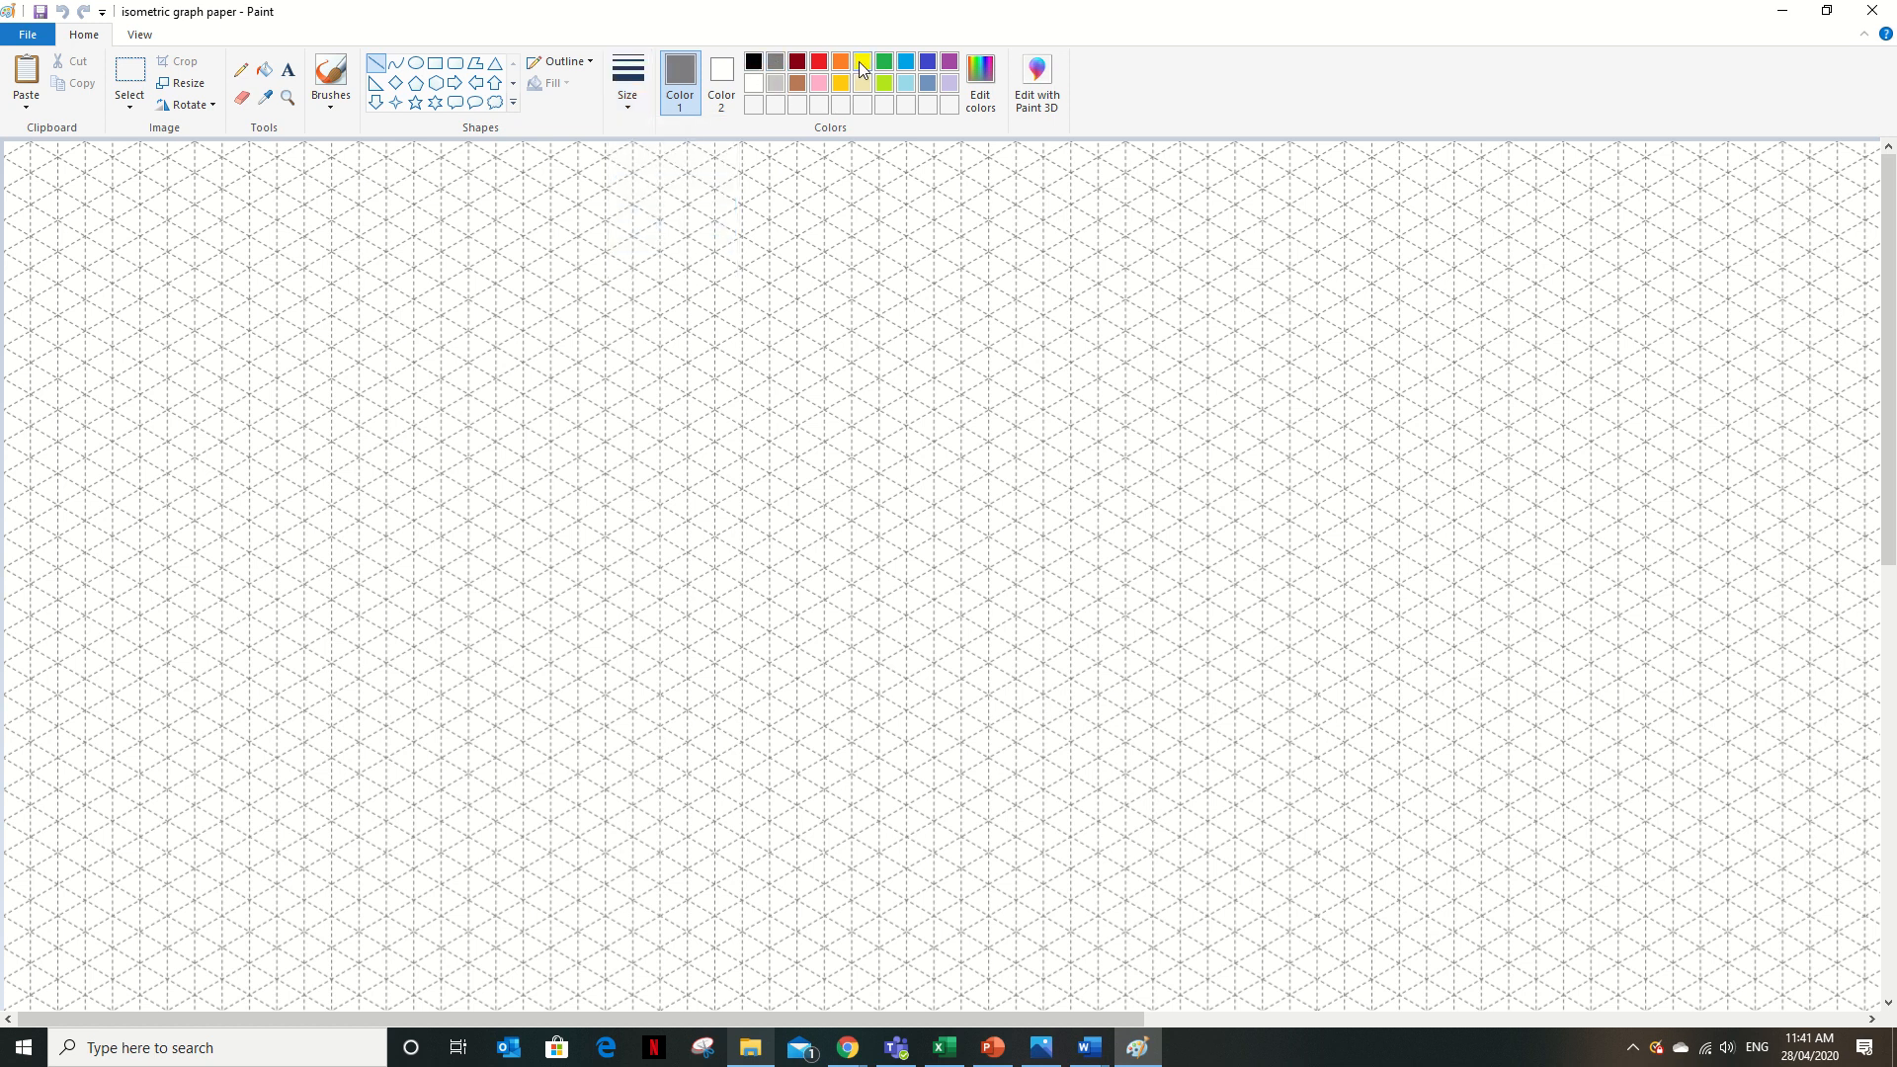
click(859, 61)
click(756, 67)
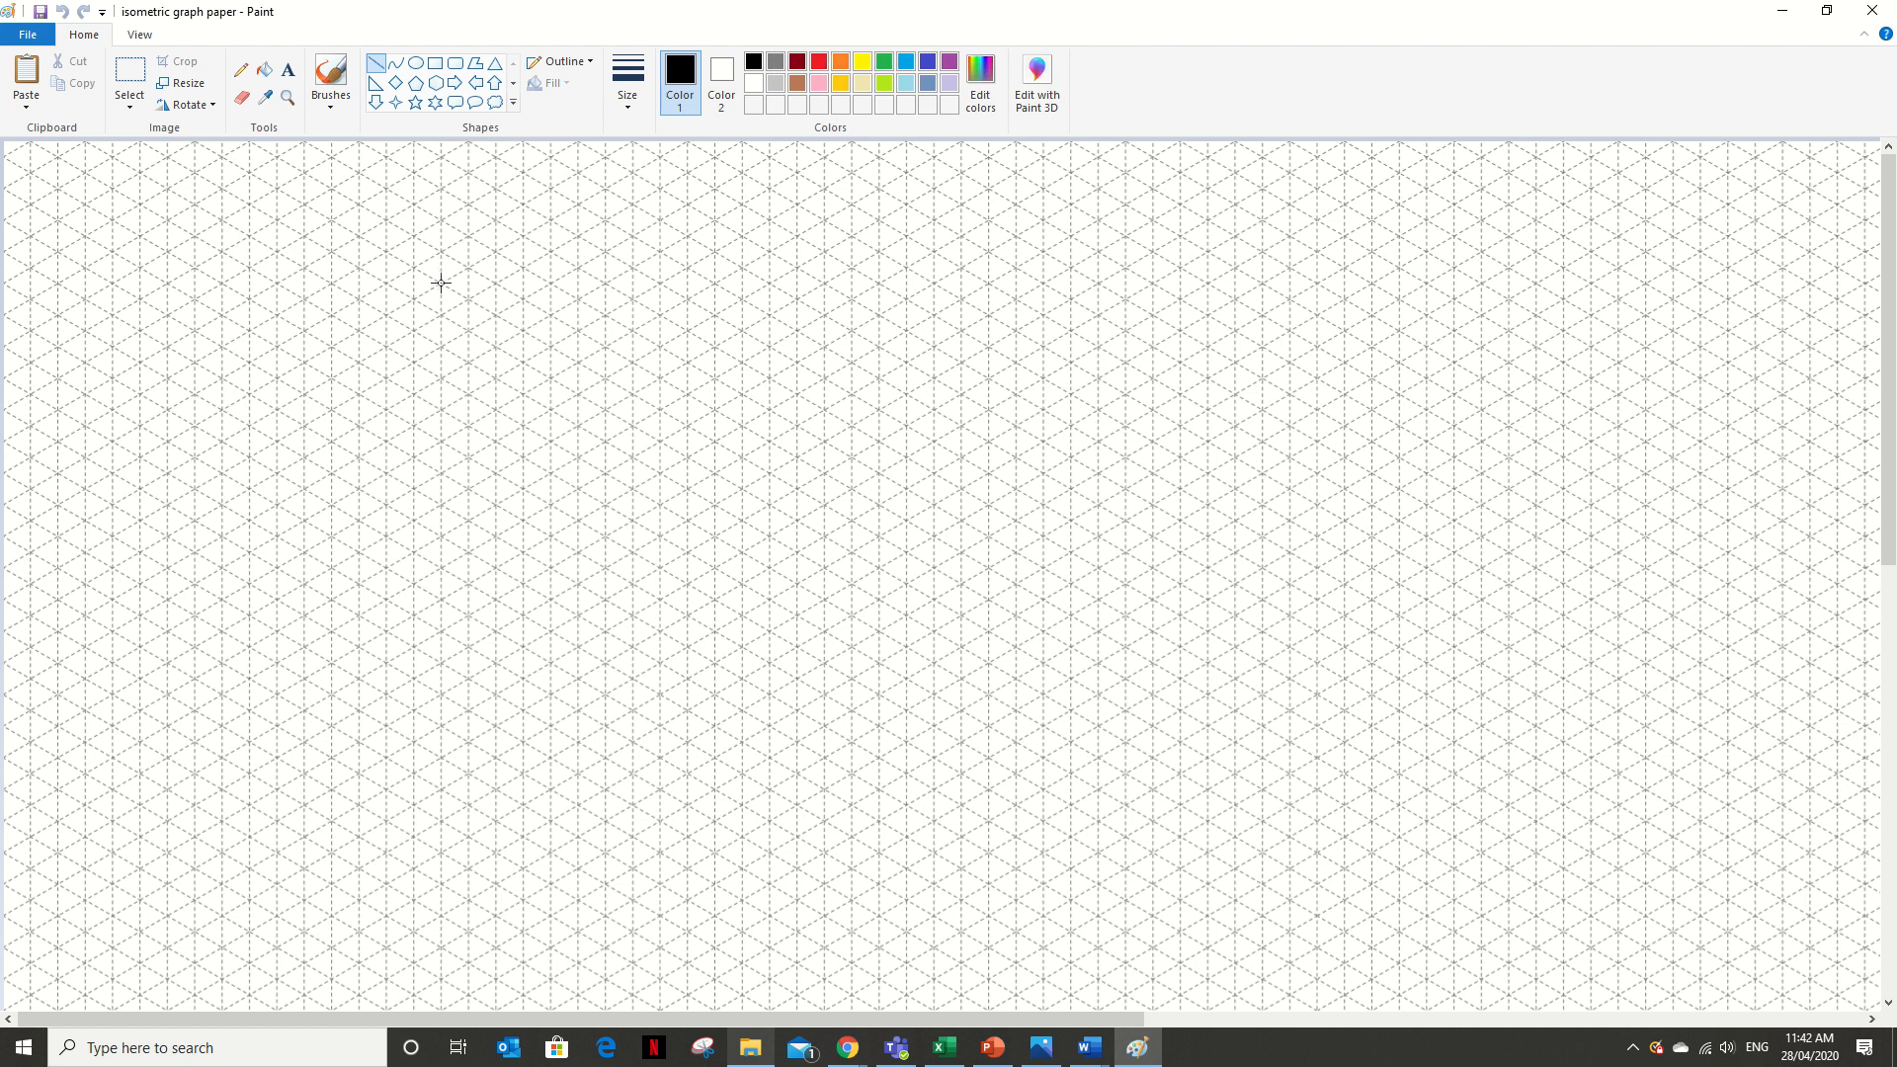
drag(441, 282, 442, 462)
drag(441, 471, 442, 471)
Select the whole canvas, undo the removal of the vertical line, and clear a trial selection around it
key(ctrl+a)
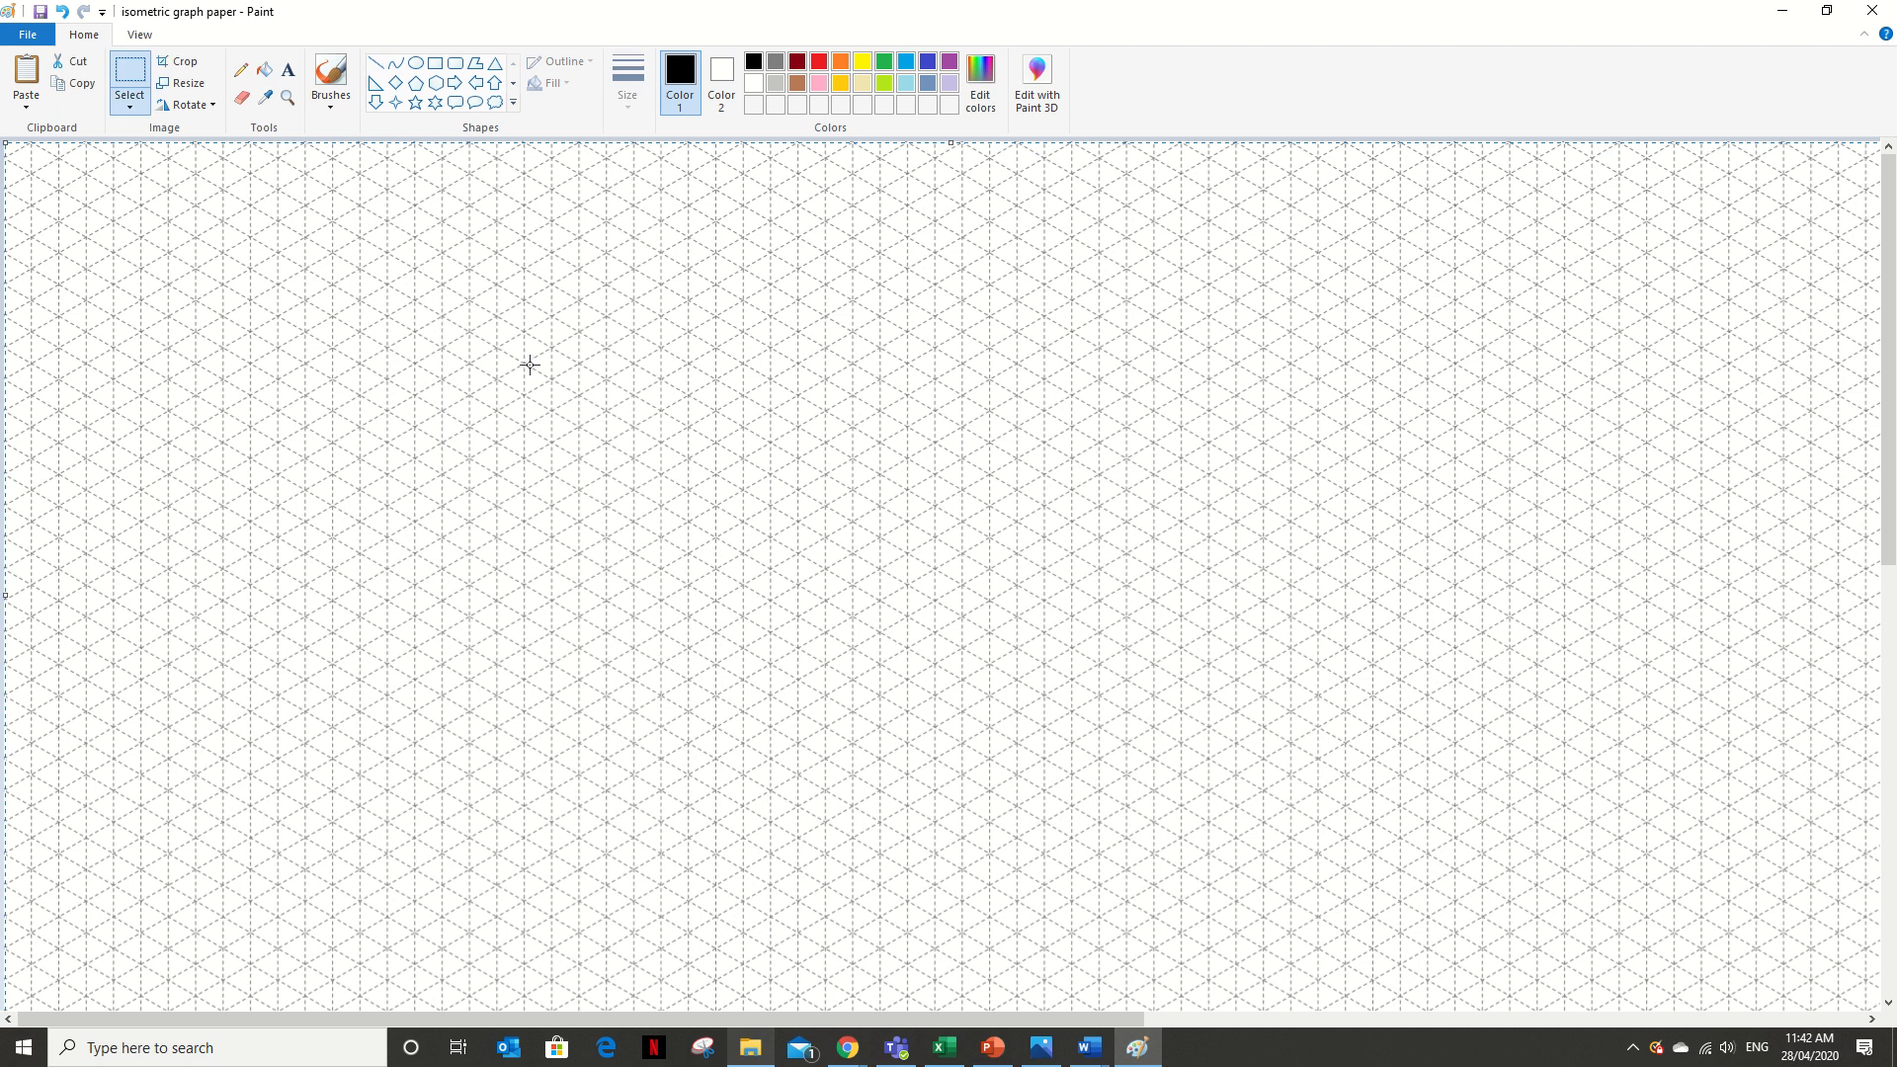
click(61, 14)
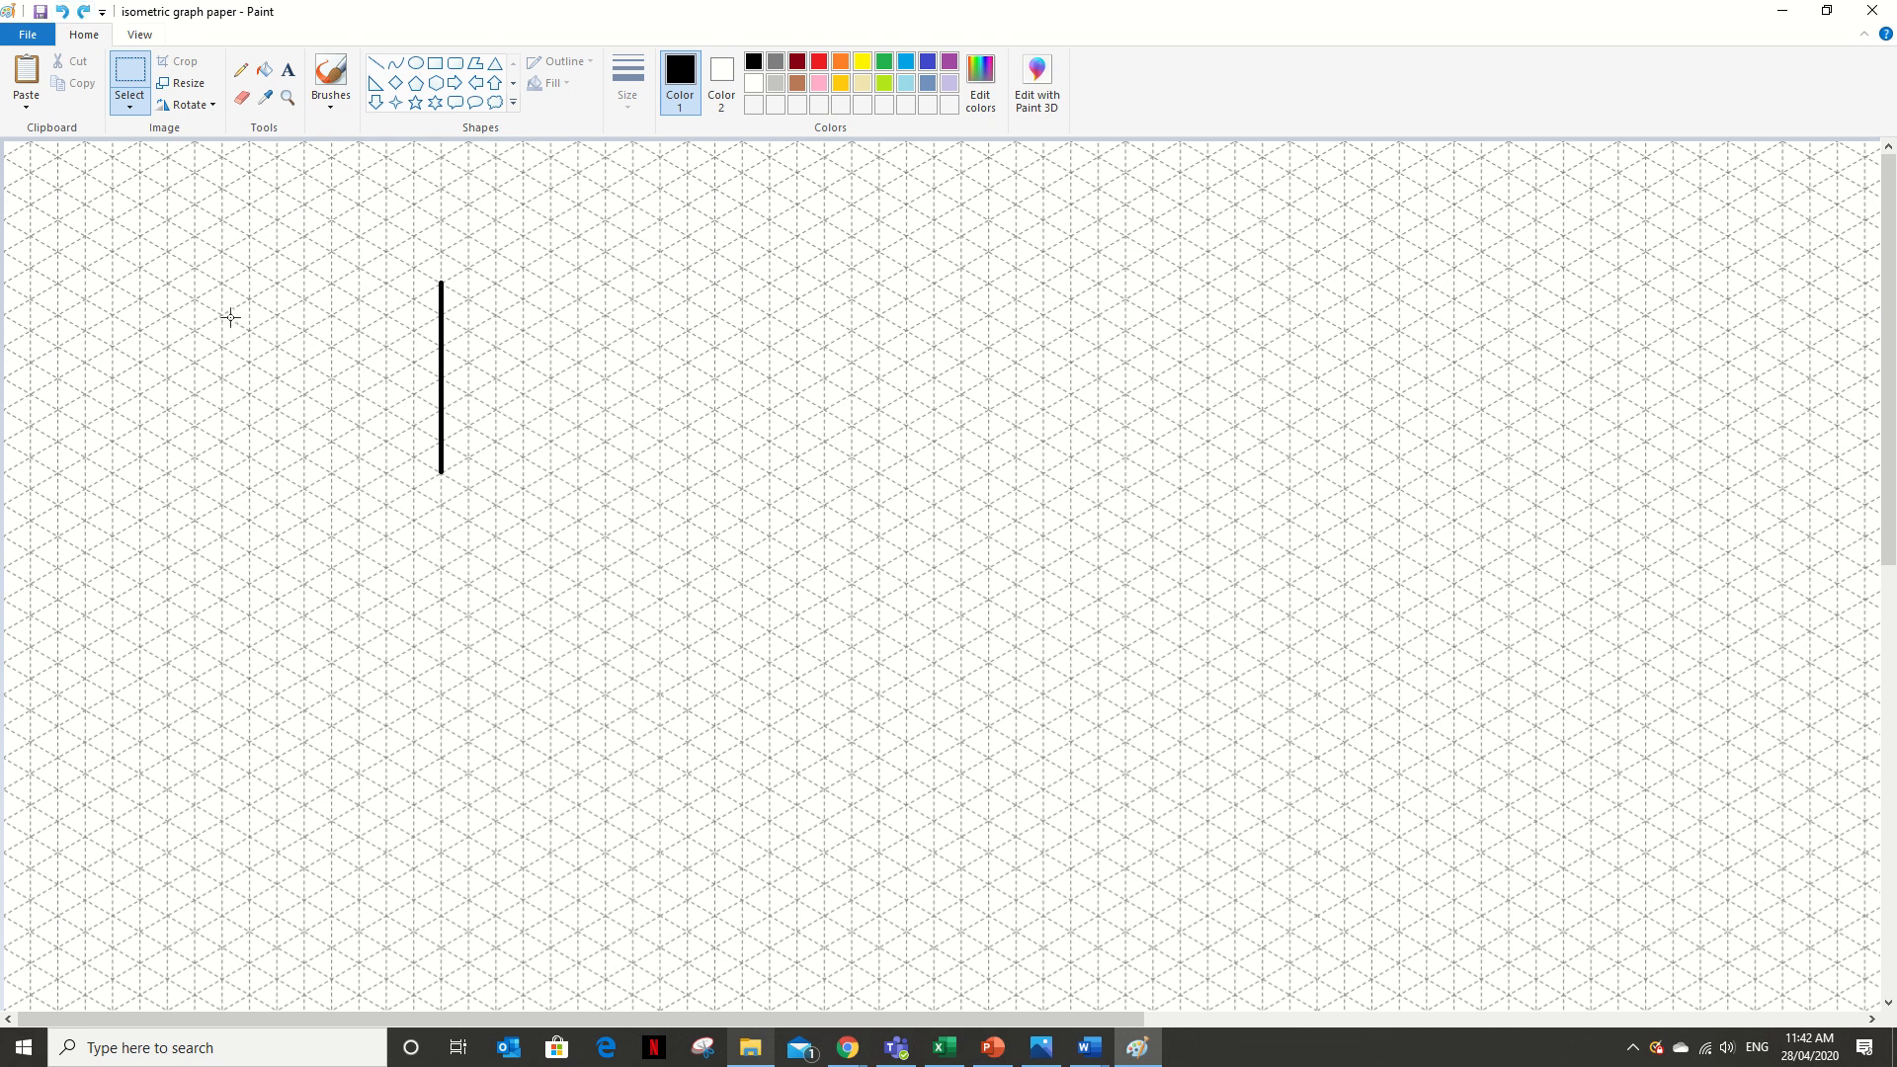
drag(230, 318, 691, 342)
click(311, 237)
Draw two slanted trial lines across and beside the vertical line with the Line tool, and undo both
click(375, 63)
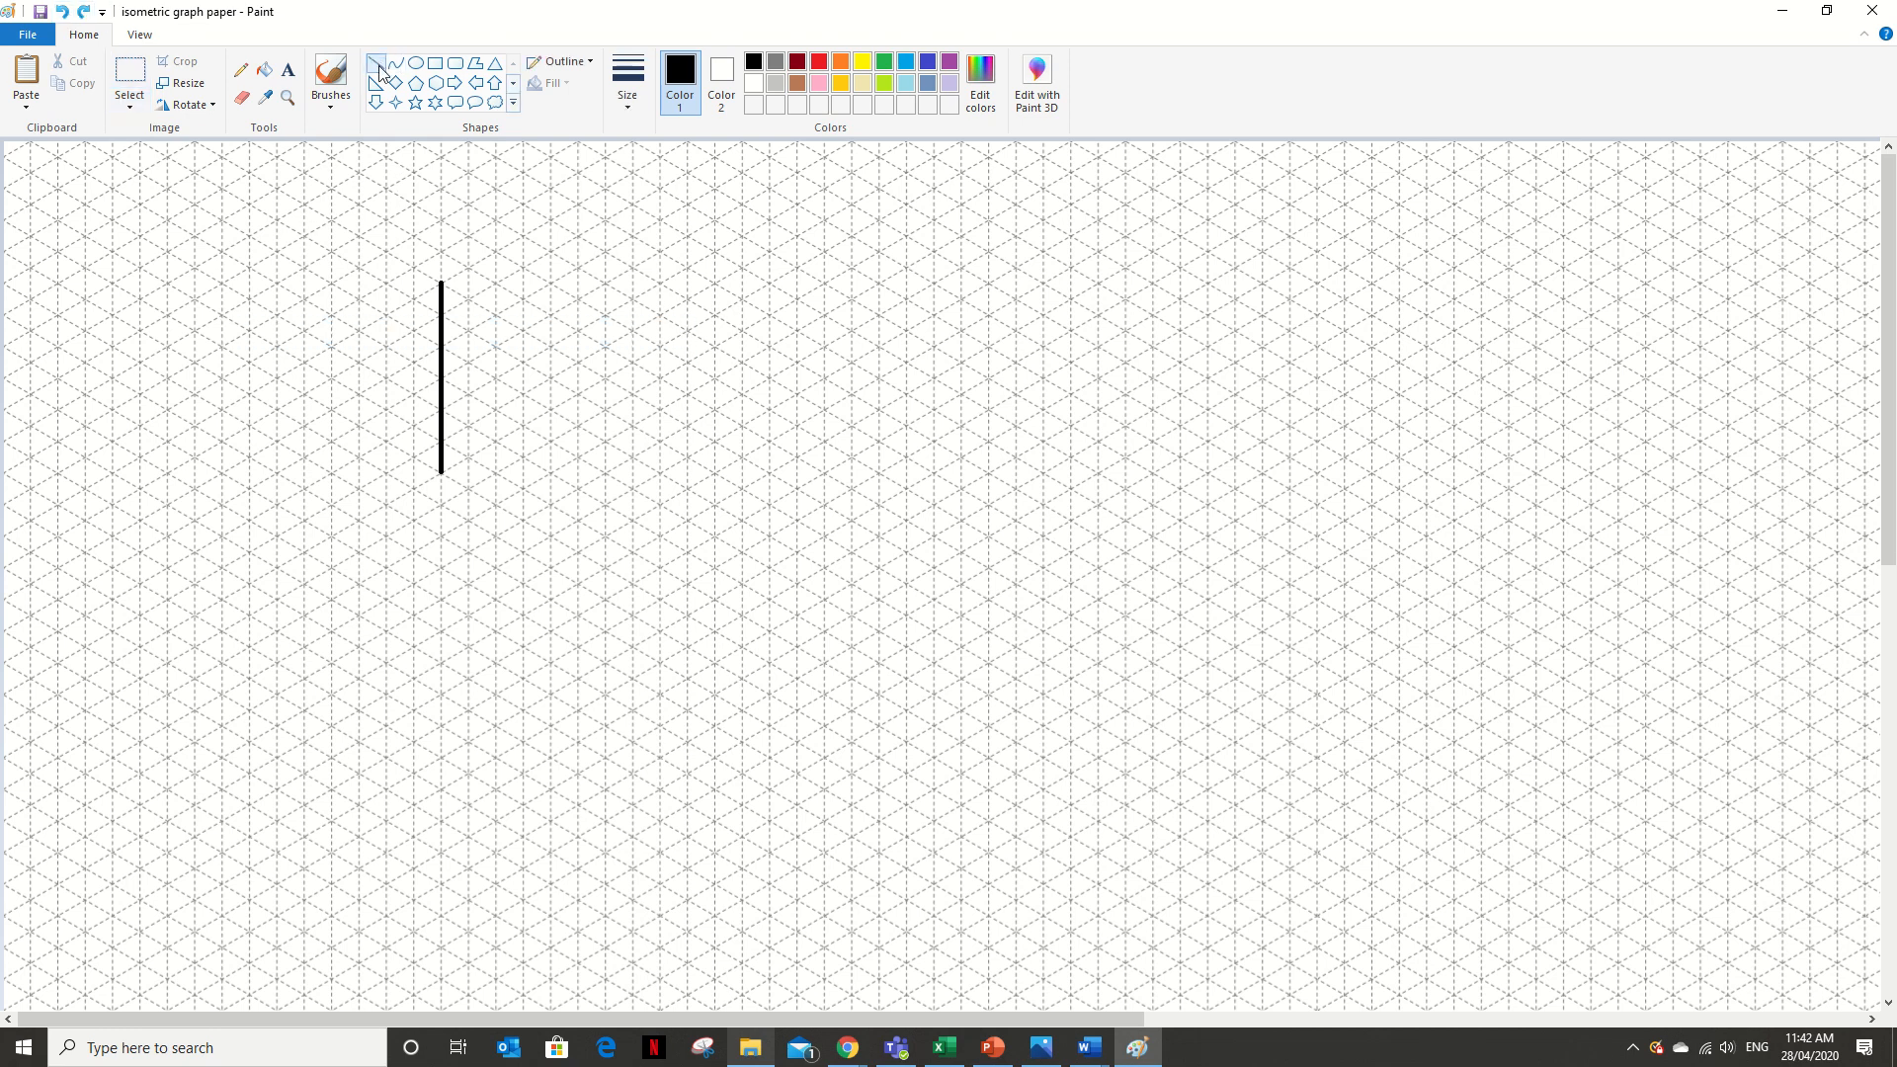
drag(366, 273, 713, 318)
drag(628, 449, 472, 279)
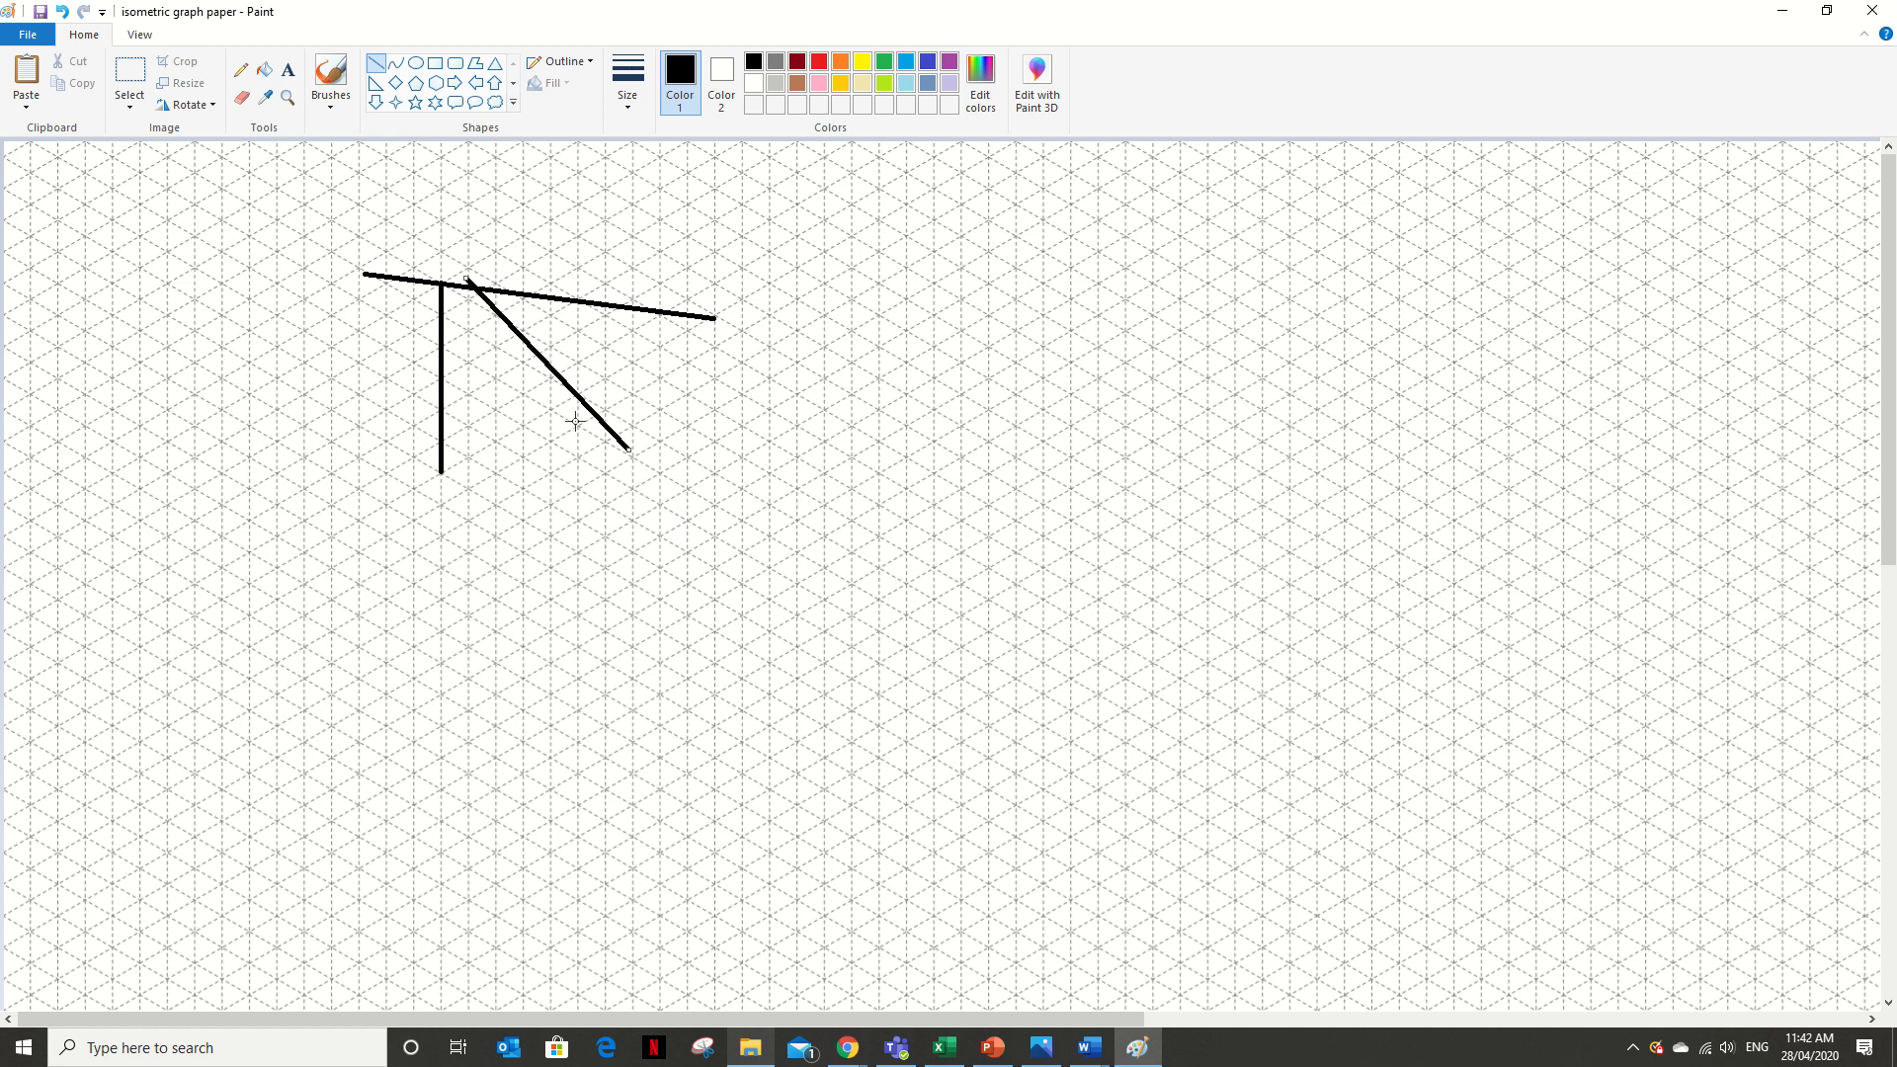
click(63, 12)
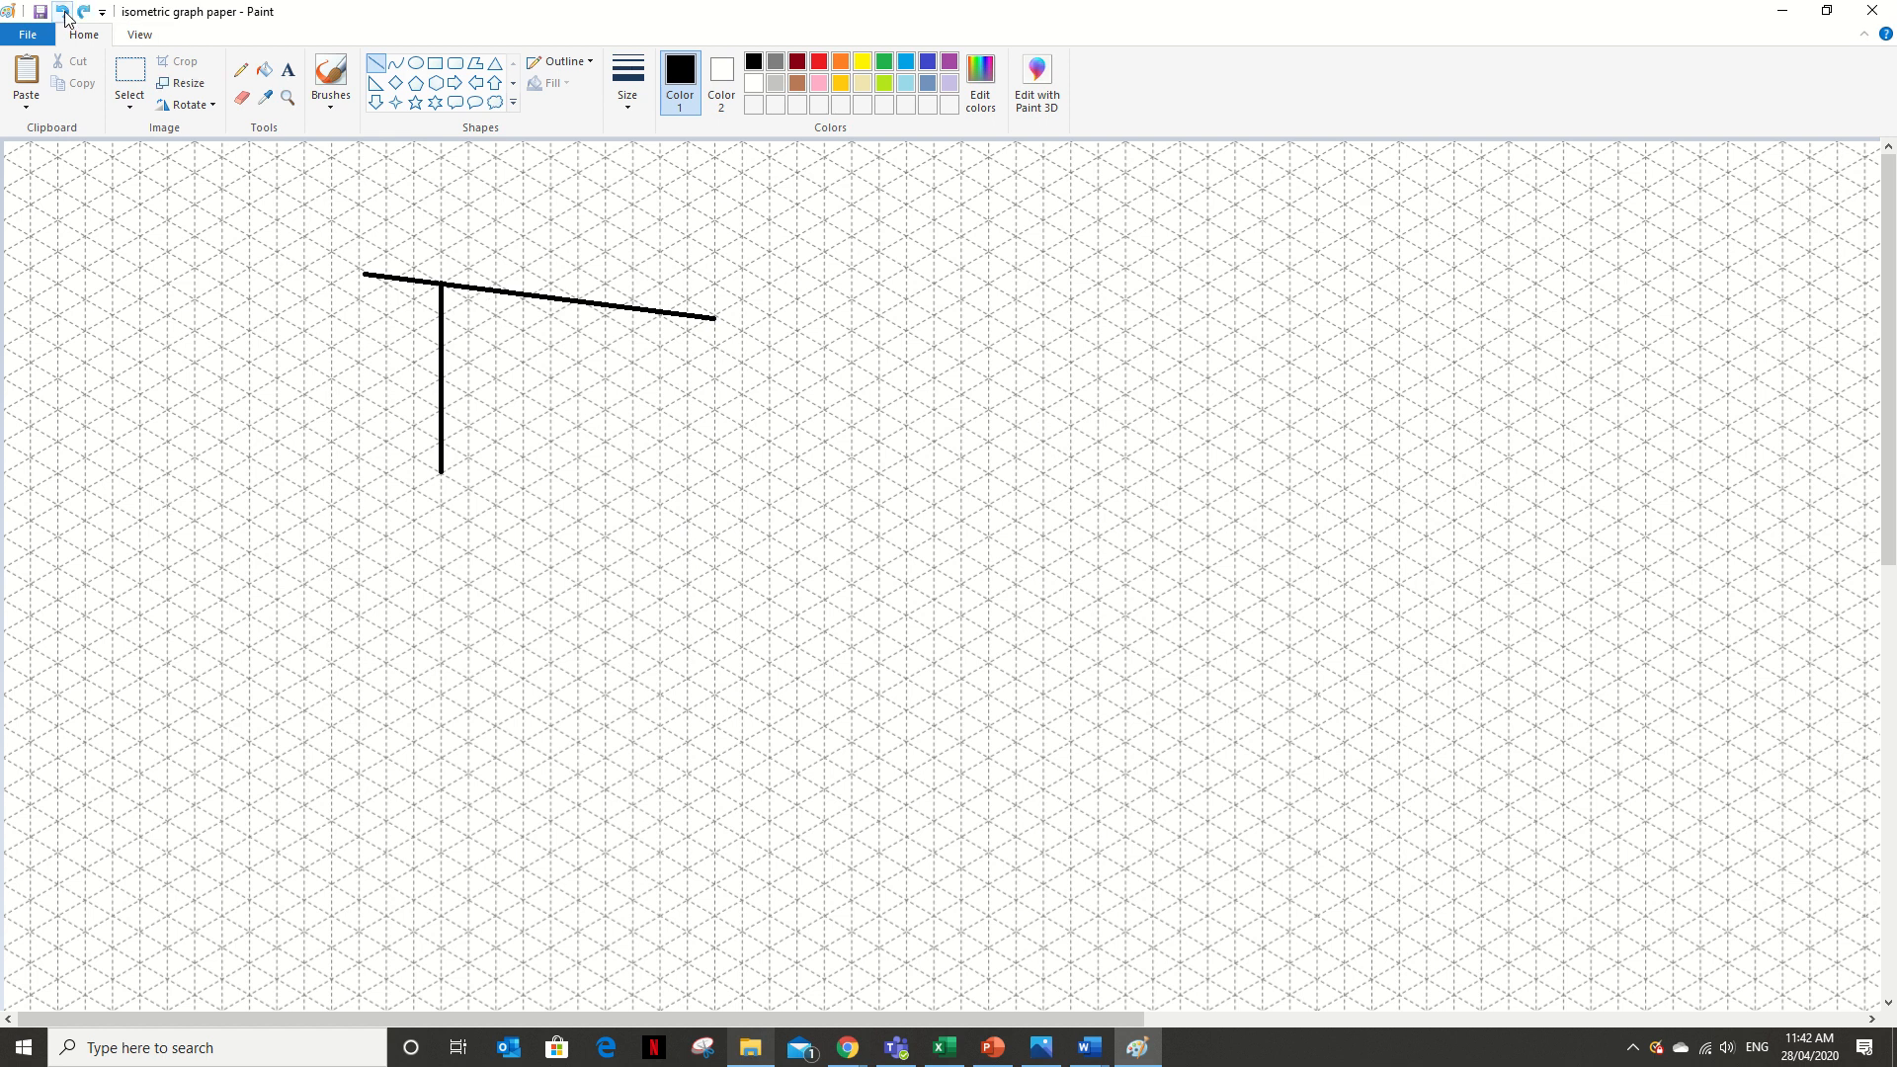
click(63, 12)
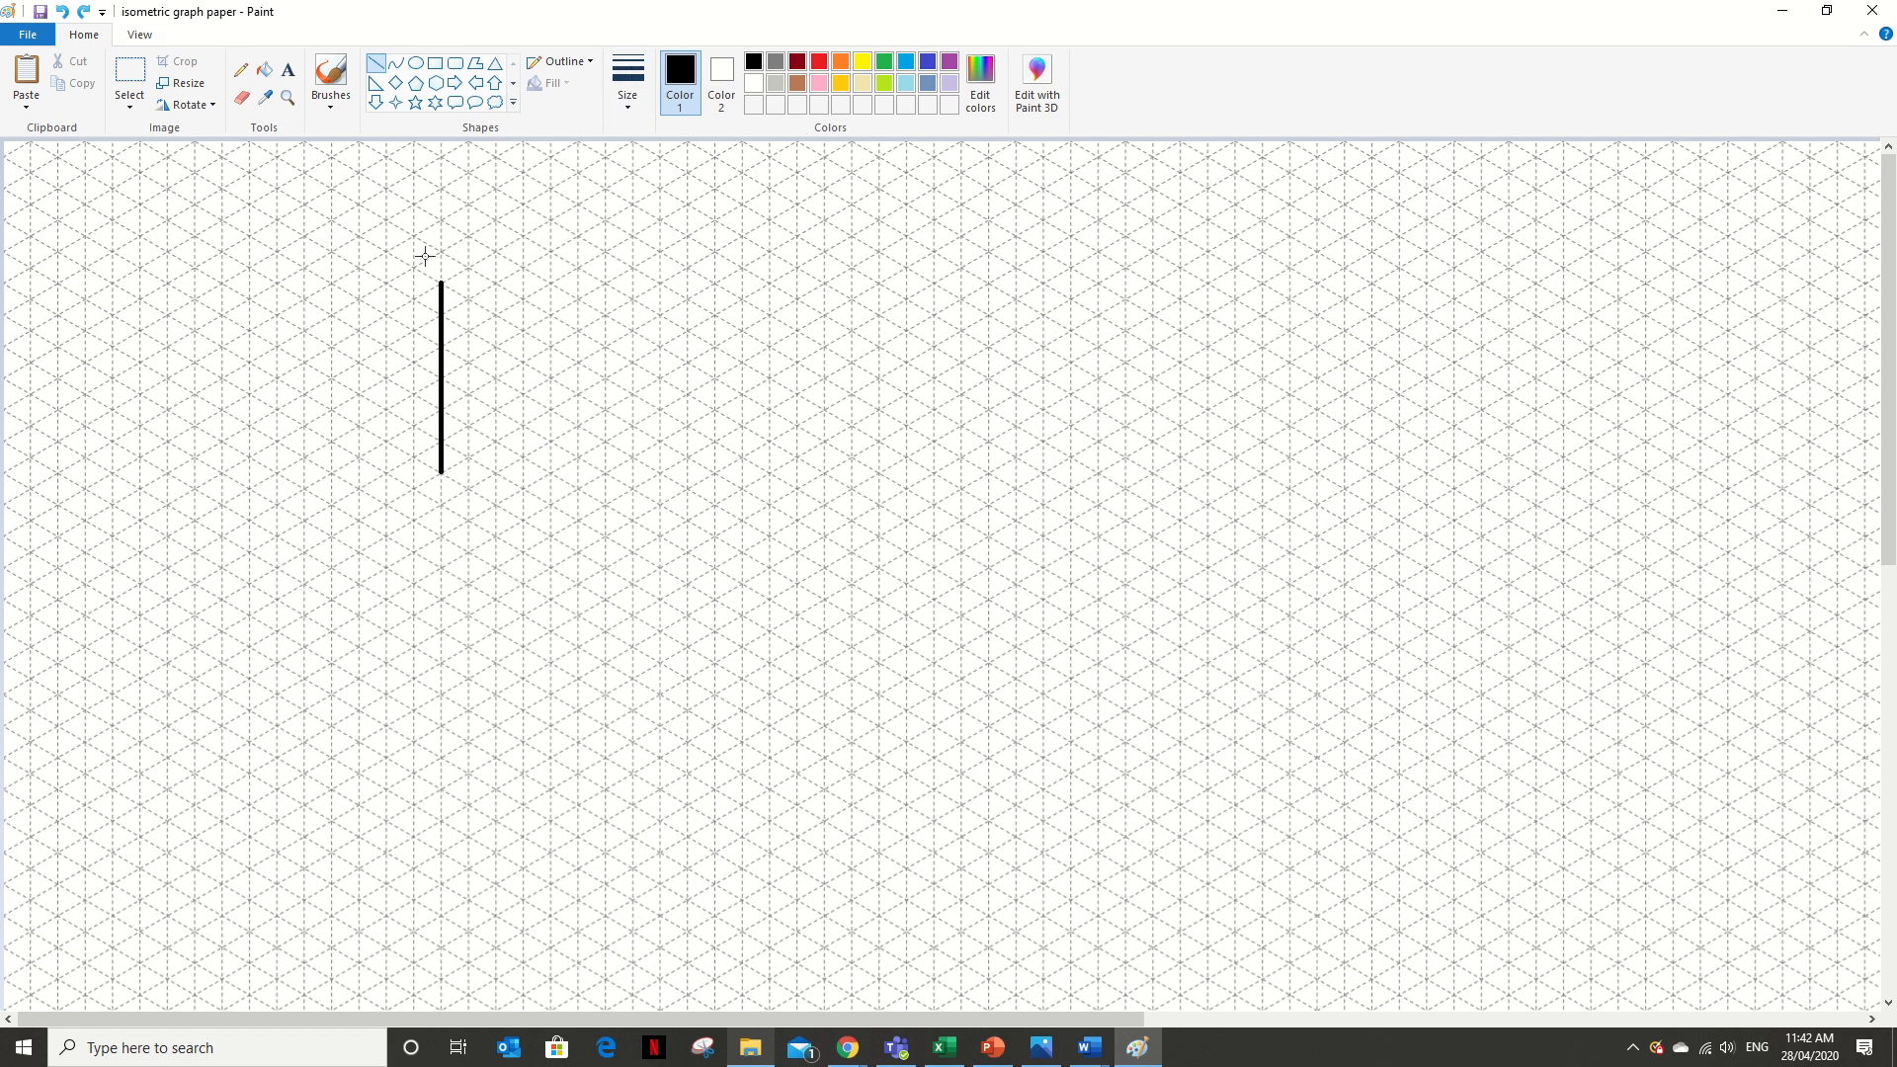
Try moving a rectangular selection around the upper part of the vertical line aside, and undo the move
click(143, 77)
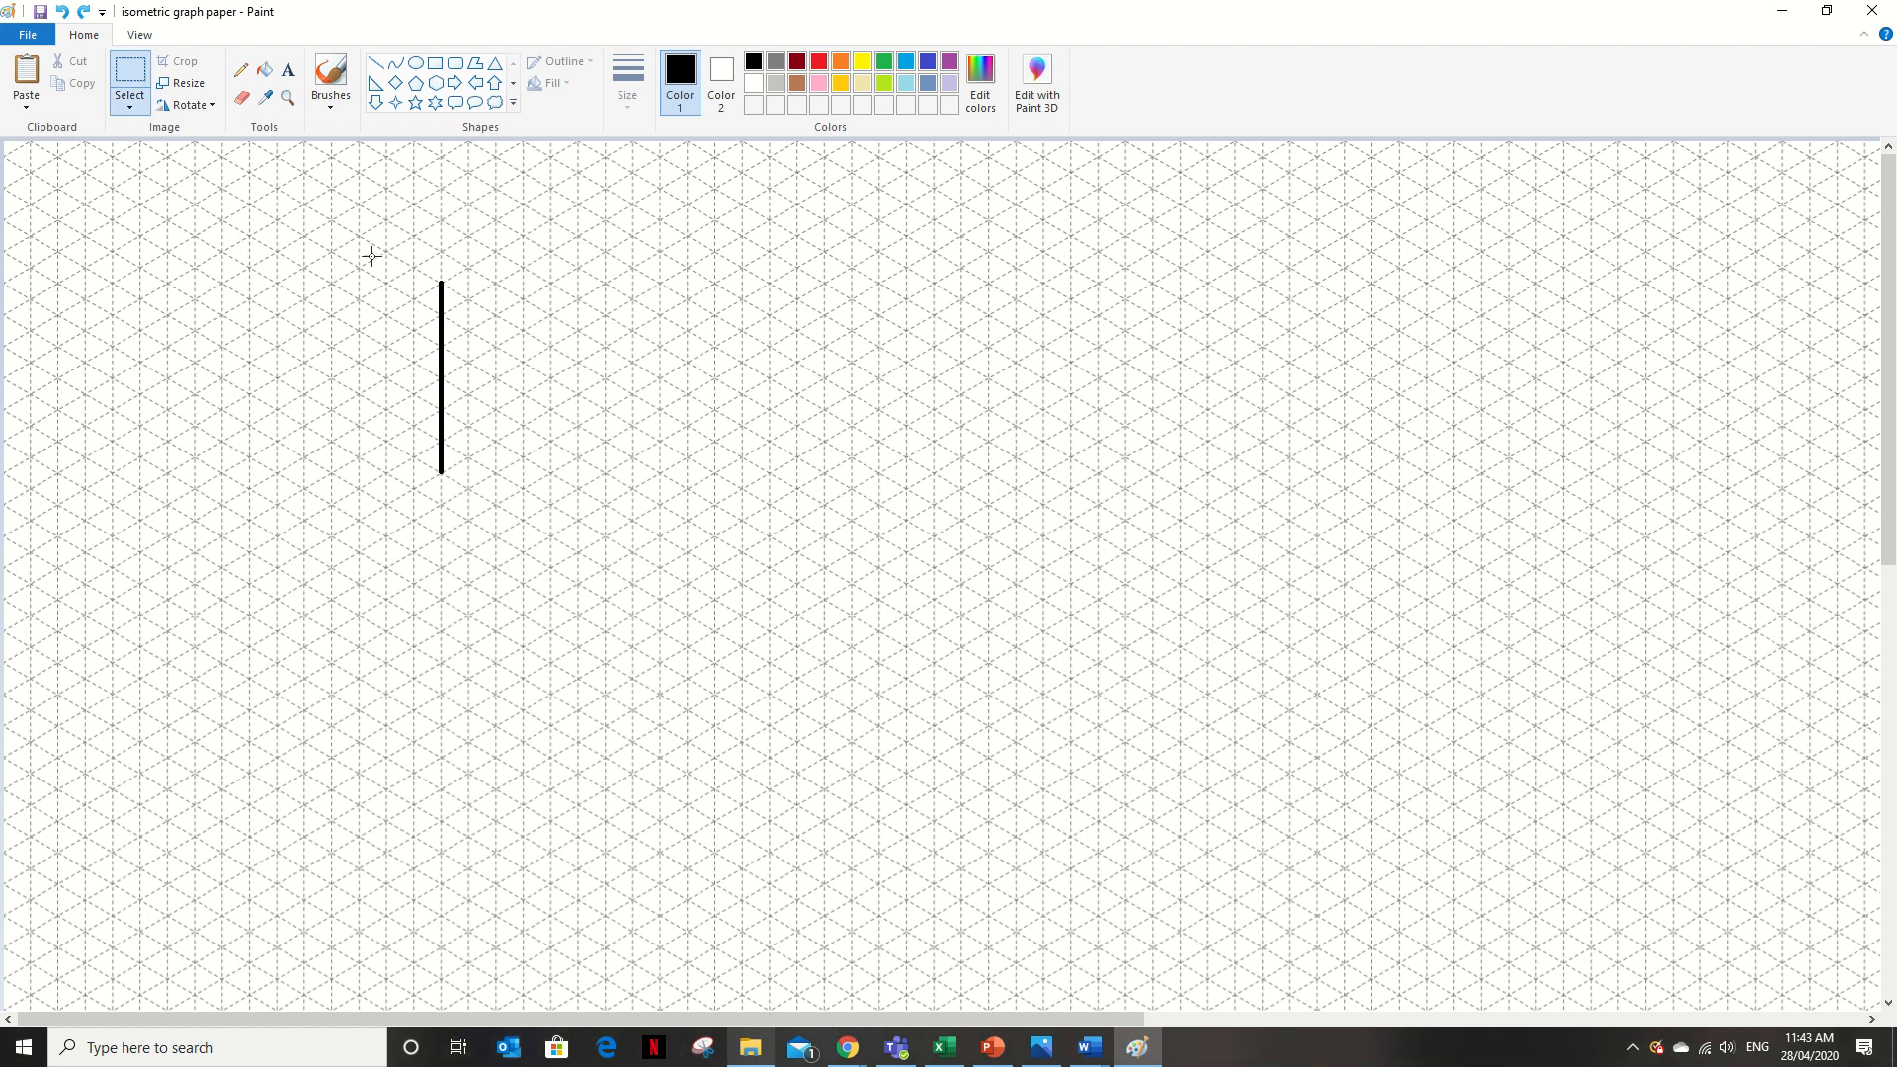
drag(372, 256, 624, 368)
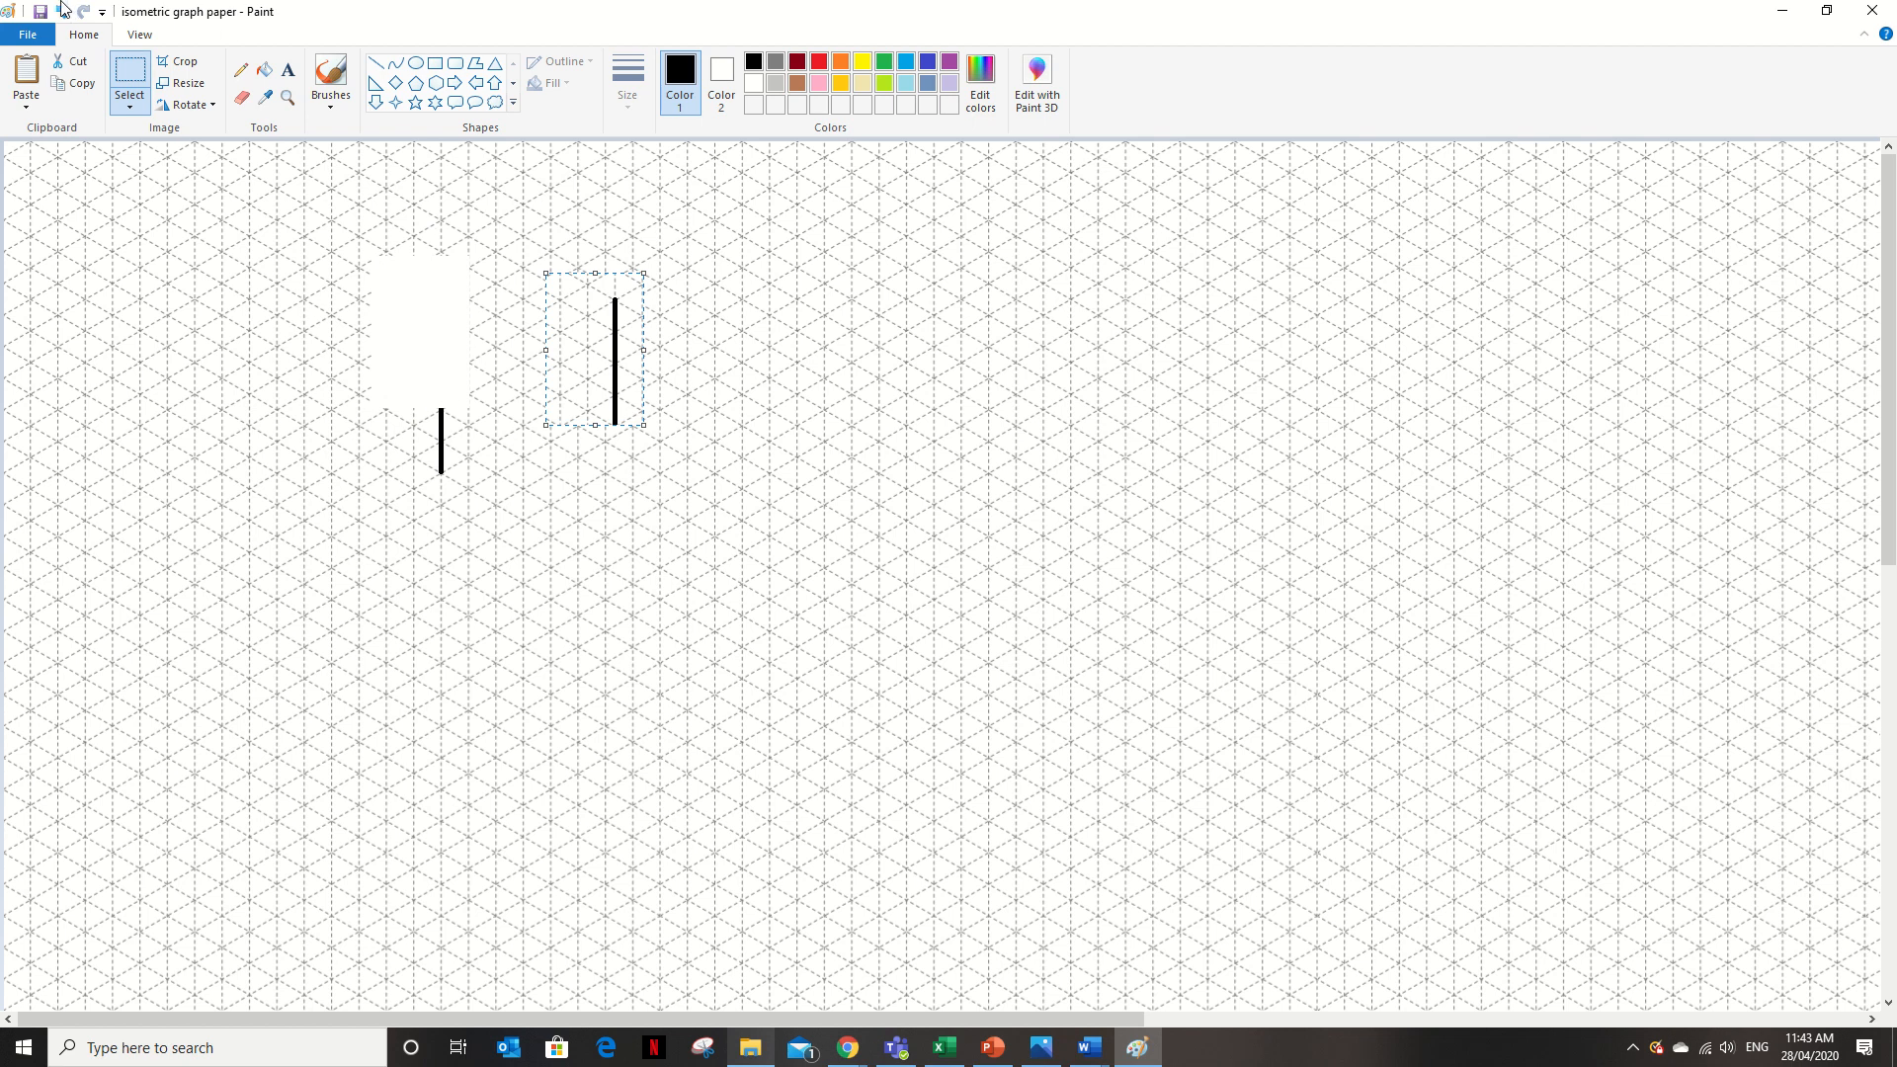
click(62, 14)
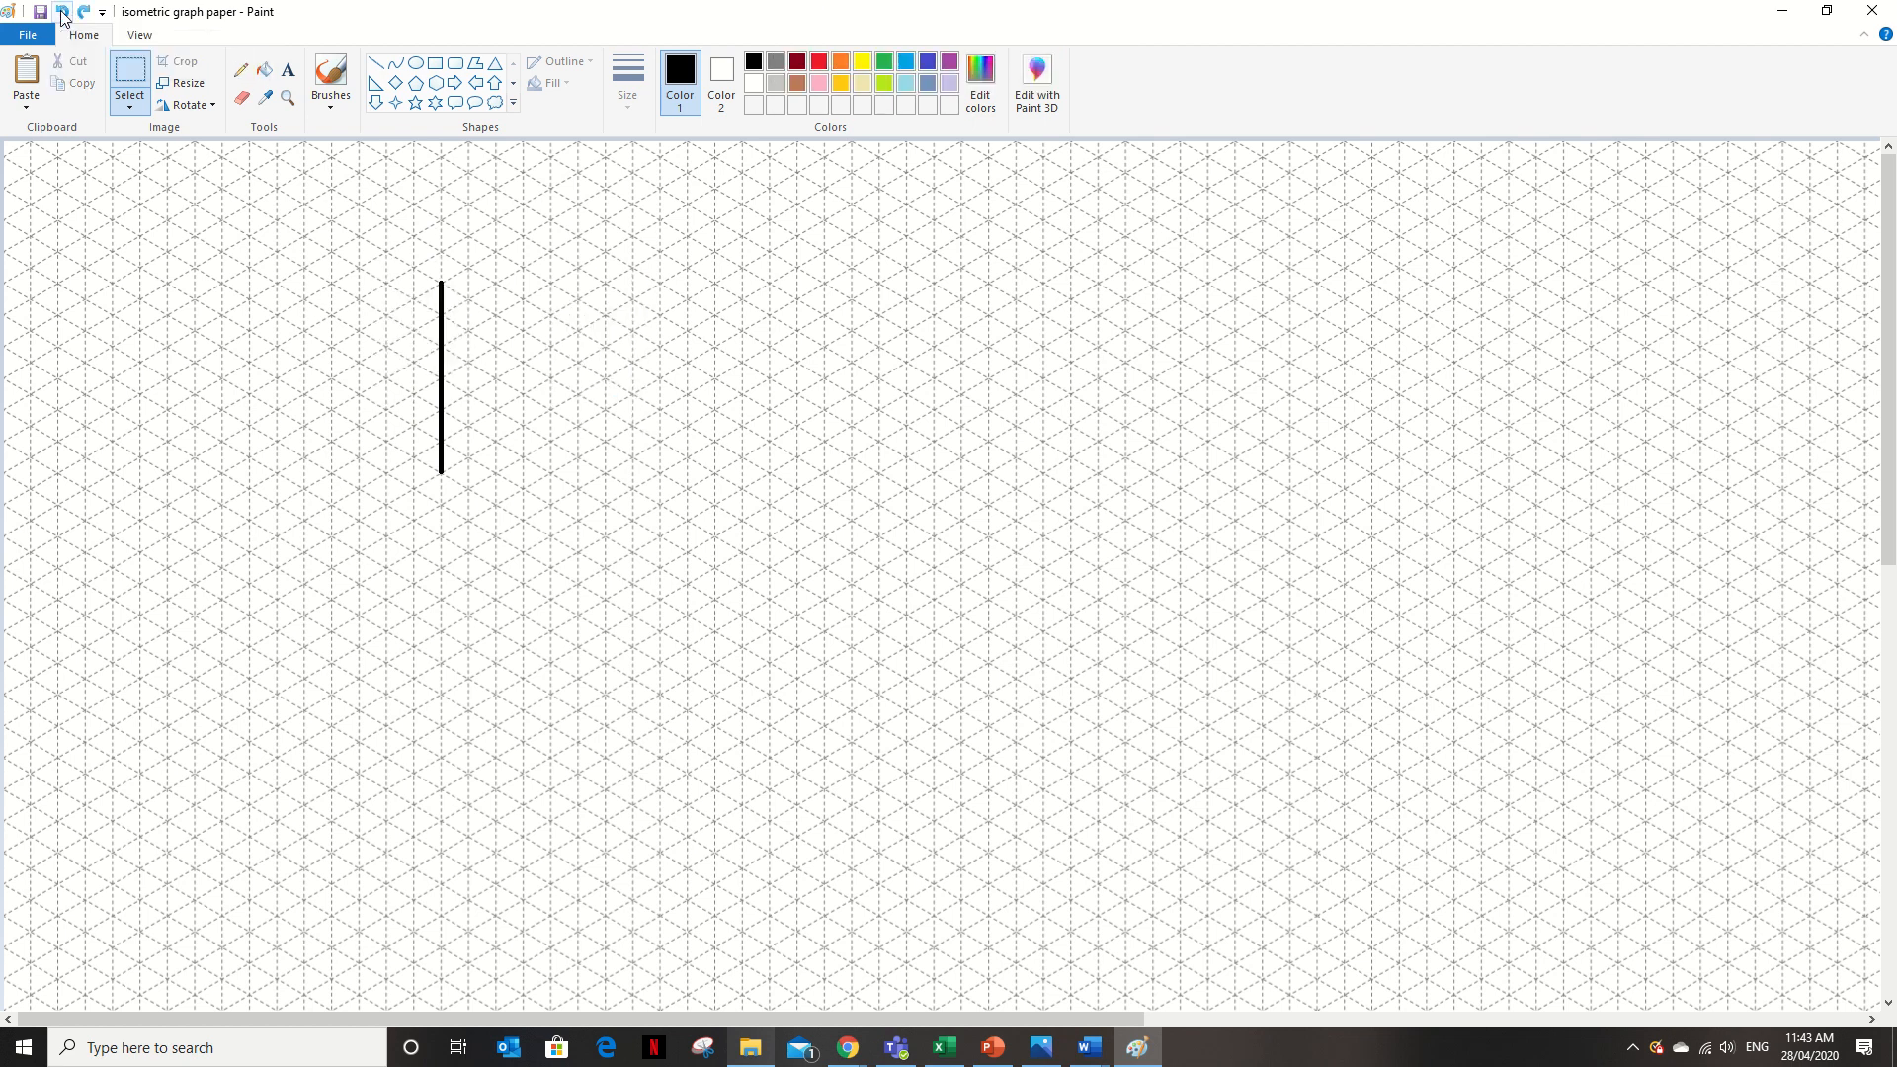
Draw the cube's right face from the vertical line with the Line tool, using two parallel slanted edges and a closing vertical edge
click(381, 70)
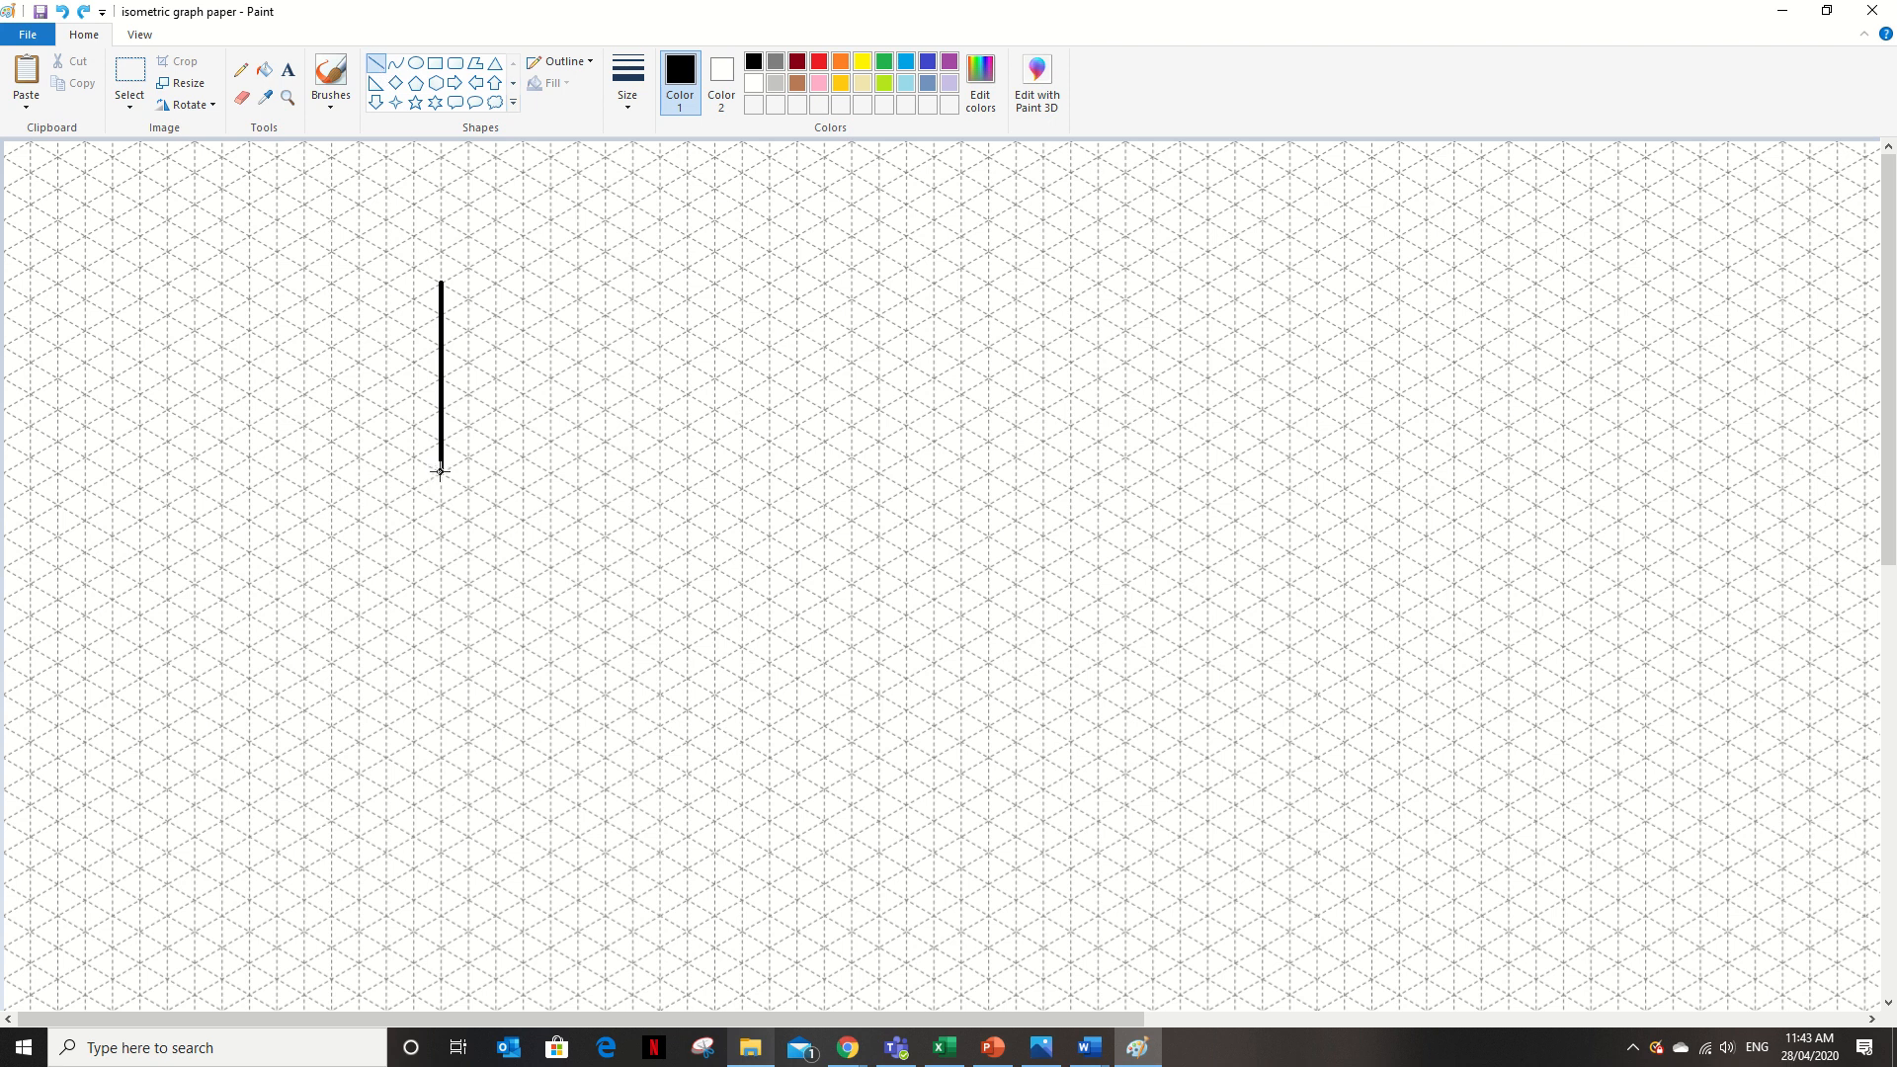
drag(440, 471, 606, 380)
drag(441, 283, 607, 189)
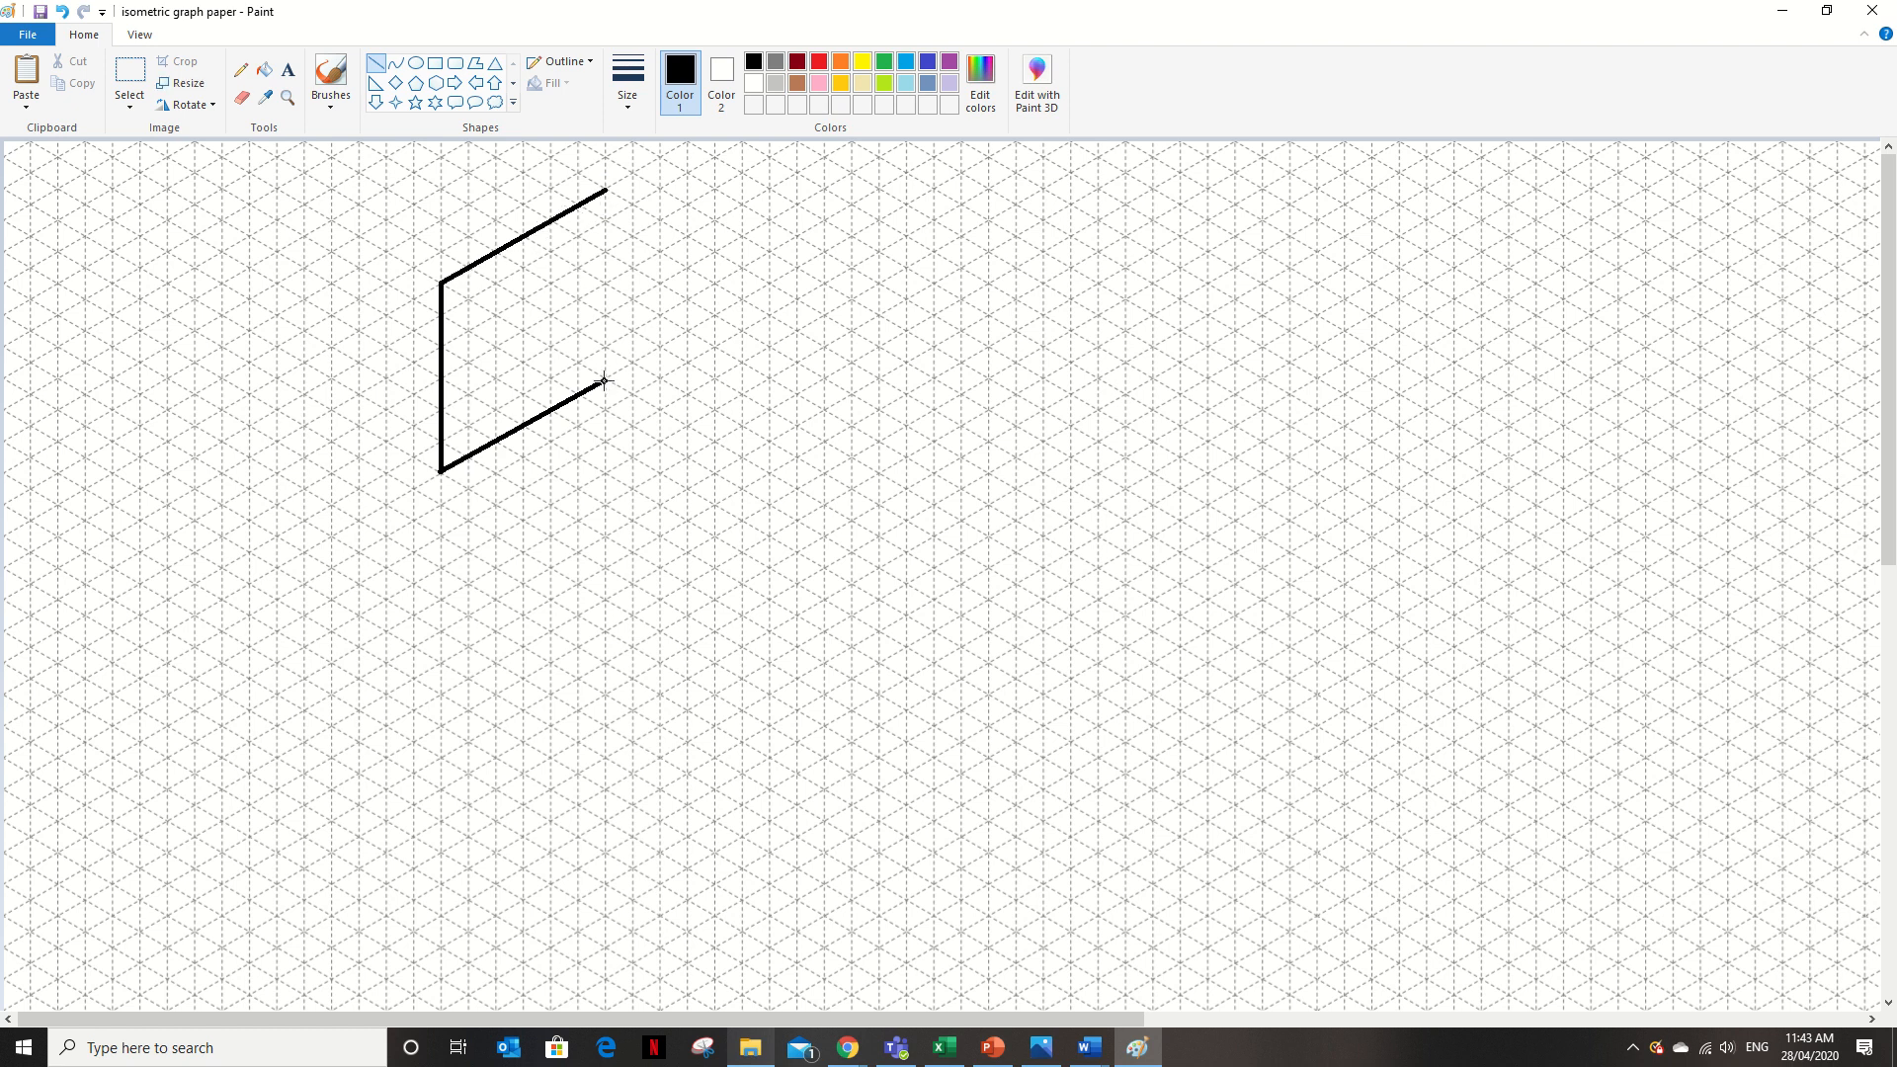
drag(604, 381, 605, 190)
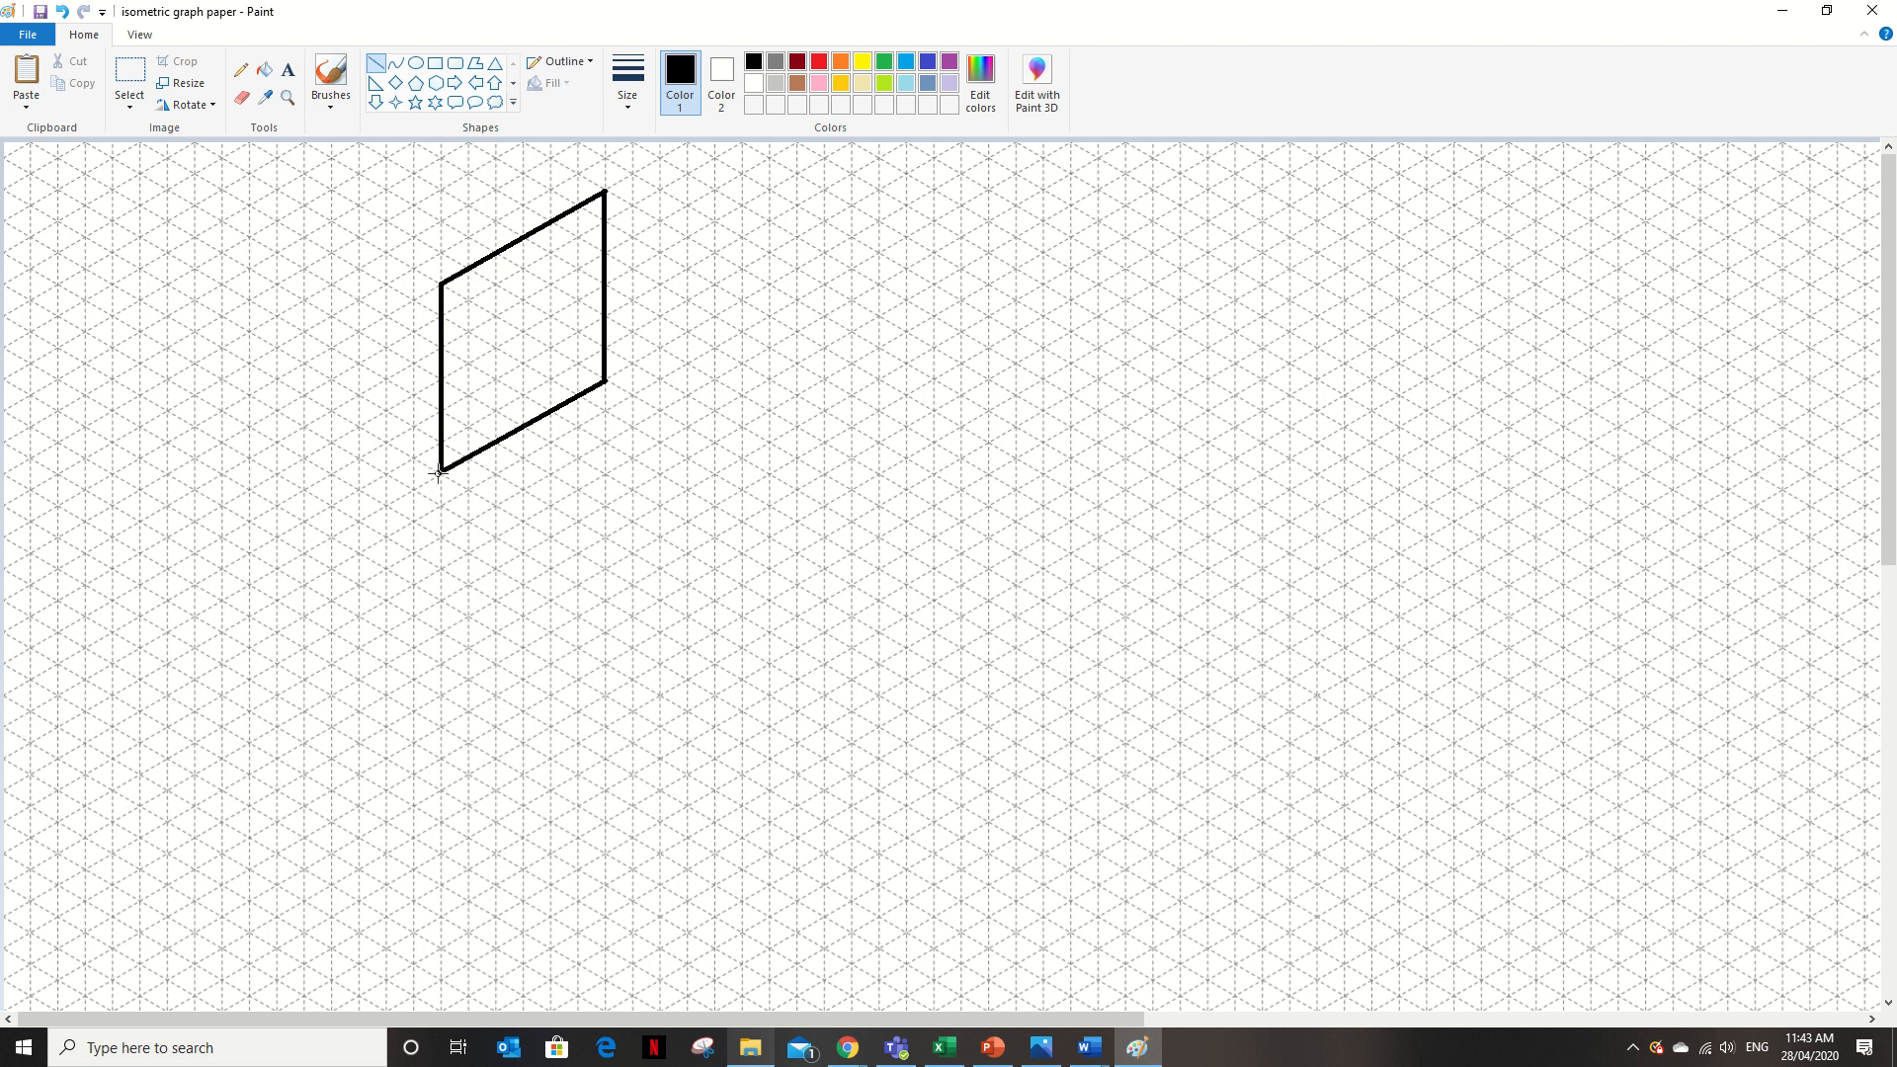
Draw the cube's left face along the grid and add the slanted top edge rising from its upper outer corner
drag(440, 472, 274, 377)
drag(441, 284, 275, 190)
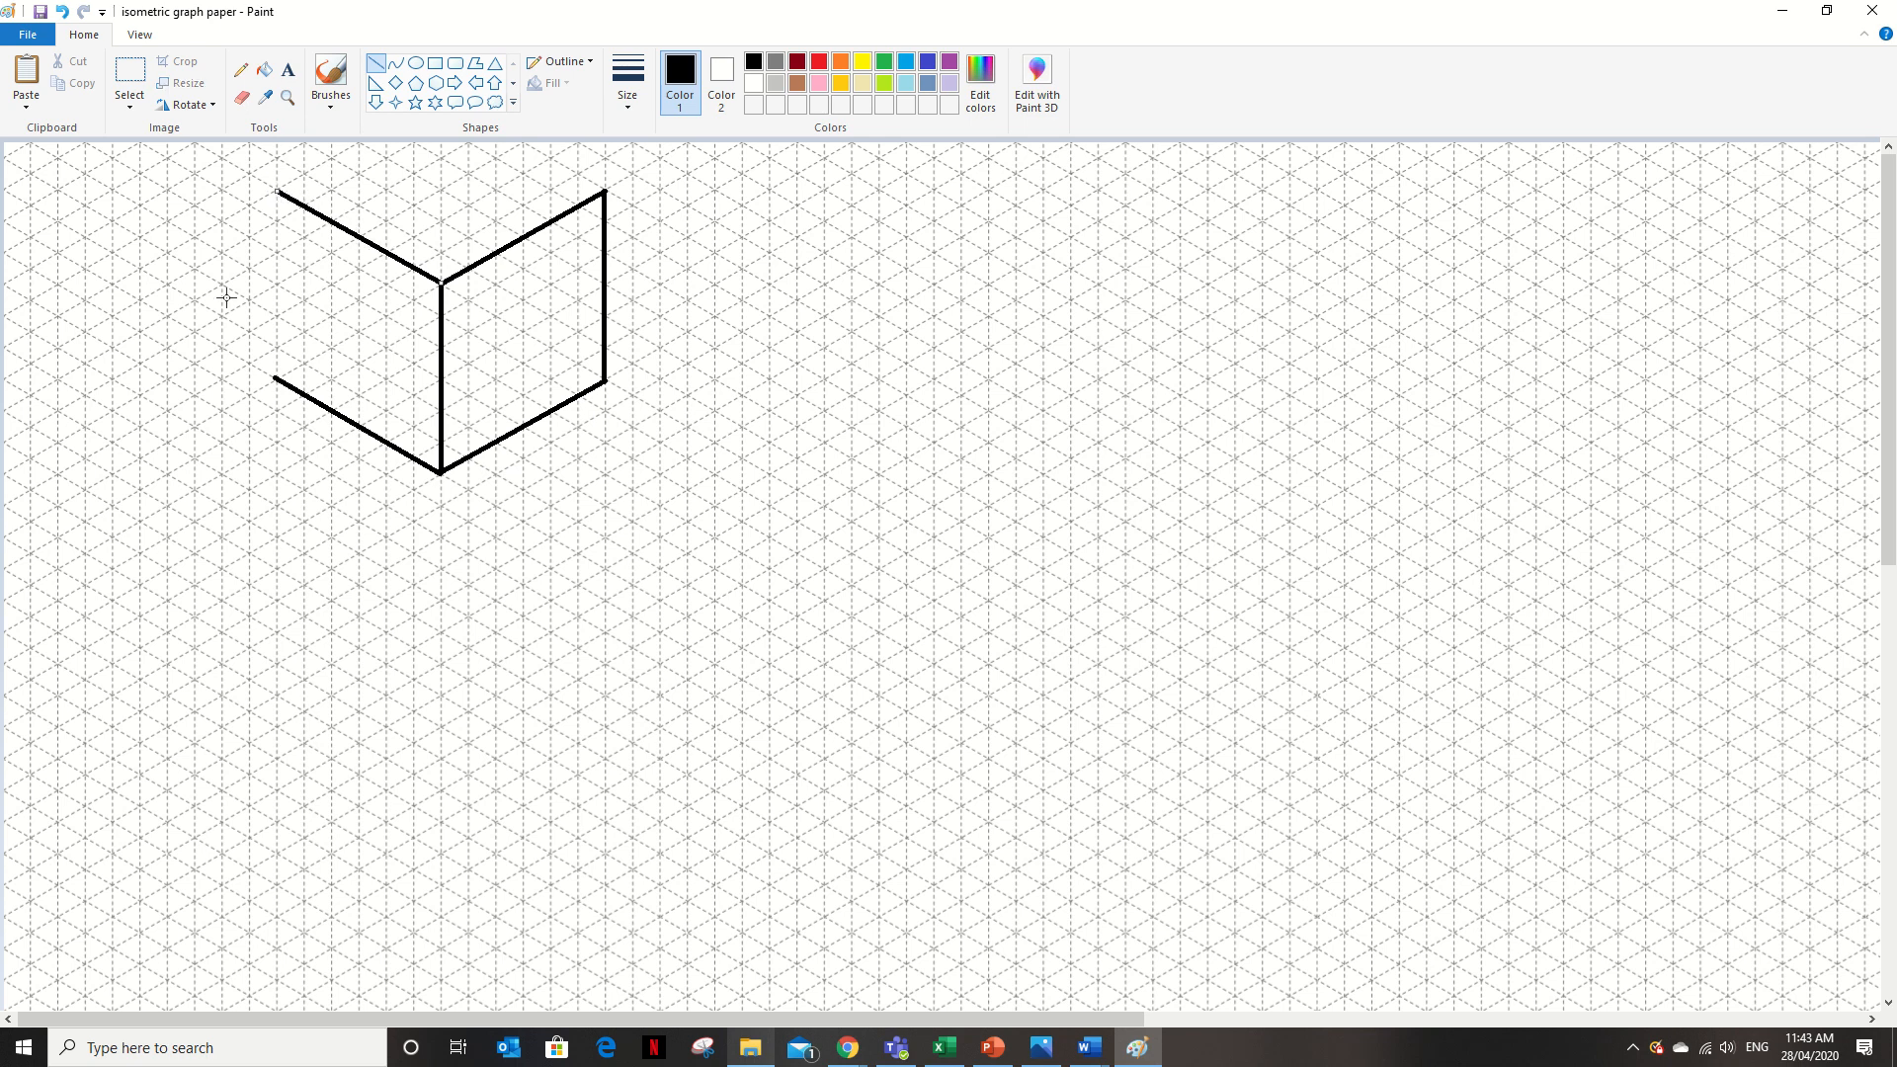
drag(277, 376, 278, 189)
click(489, 210)
drag(279, 188, 441, 98)
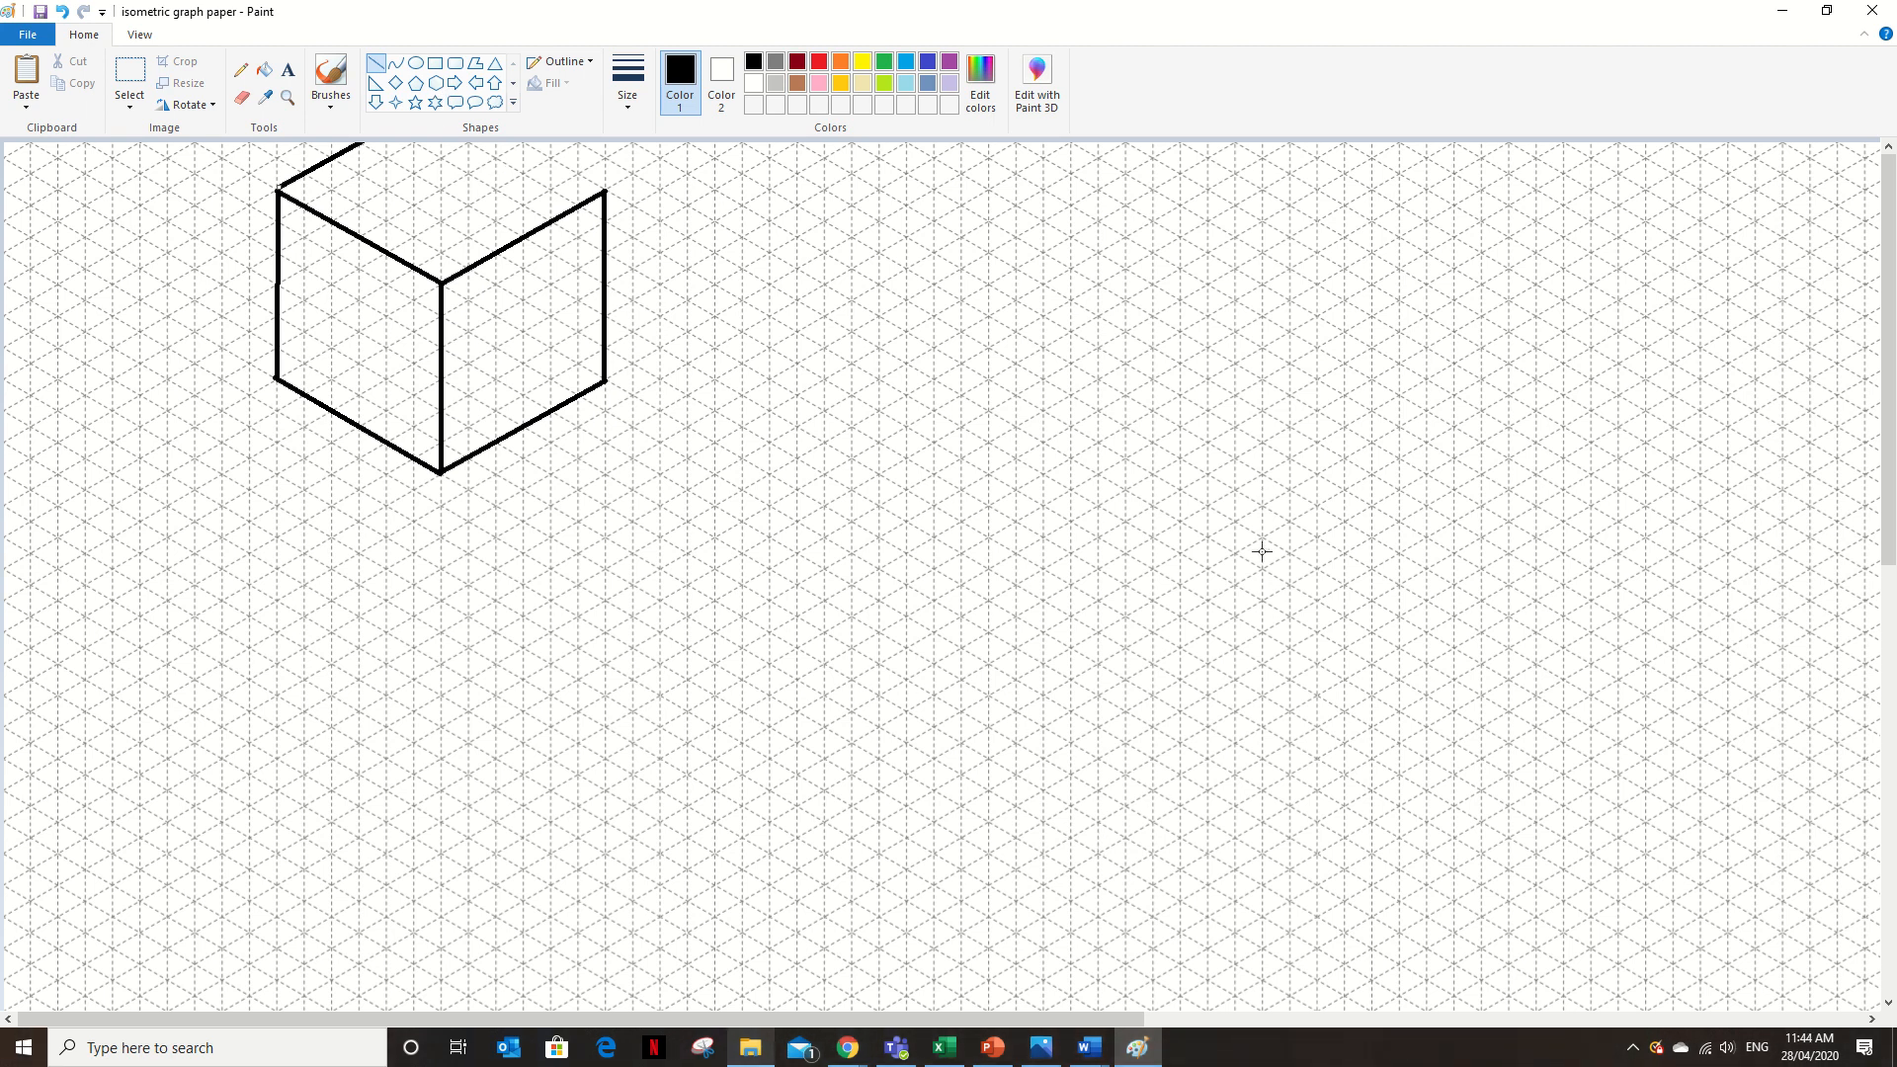
Start a second cube on the empty grid with a vertical edge and a slanted edge rising to the right from its base
mouse_move(1262, 536)
mouse_down()
mouse_move(1262, 774)
mouse_move(1262, 732)
mouse_move(1400, 645)
mouse_up()
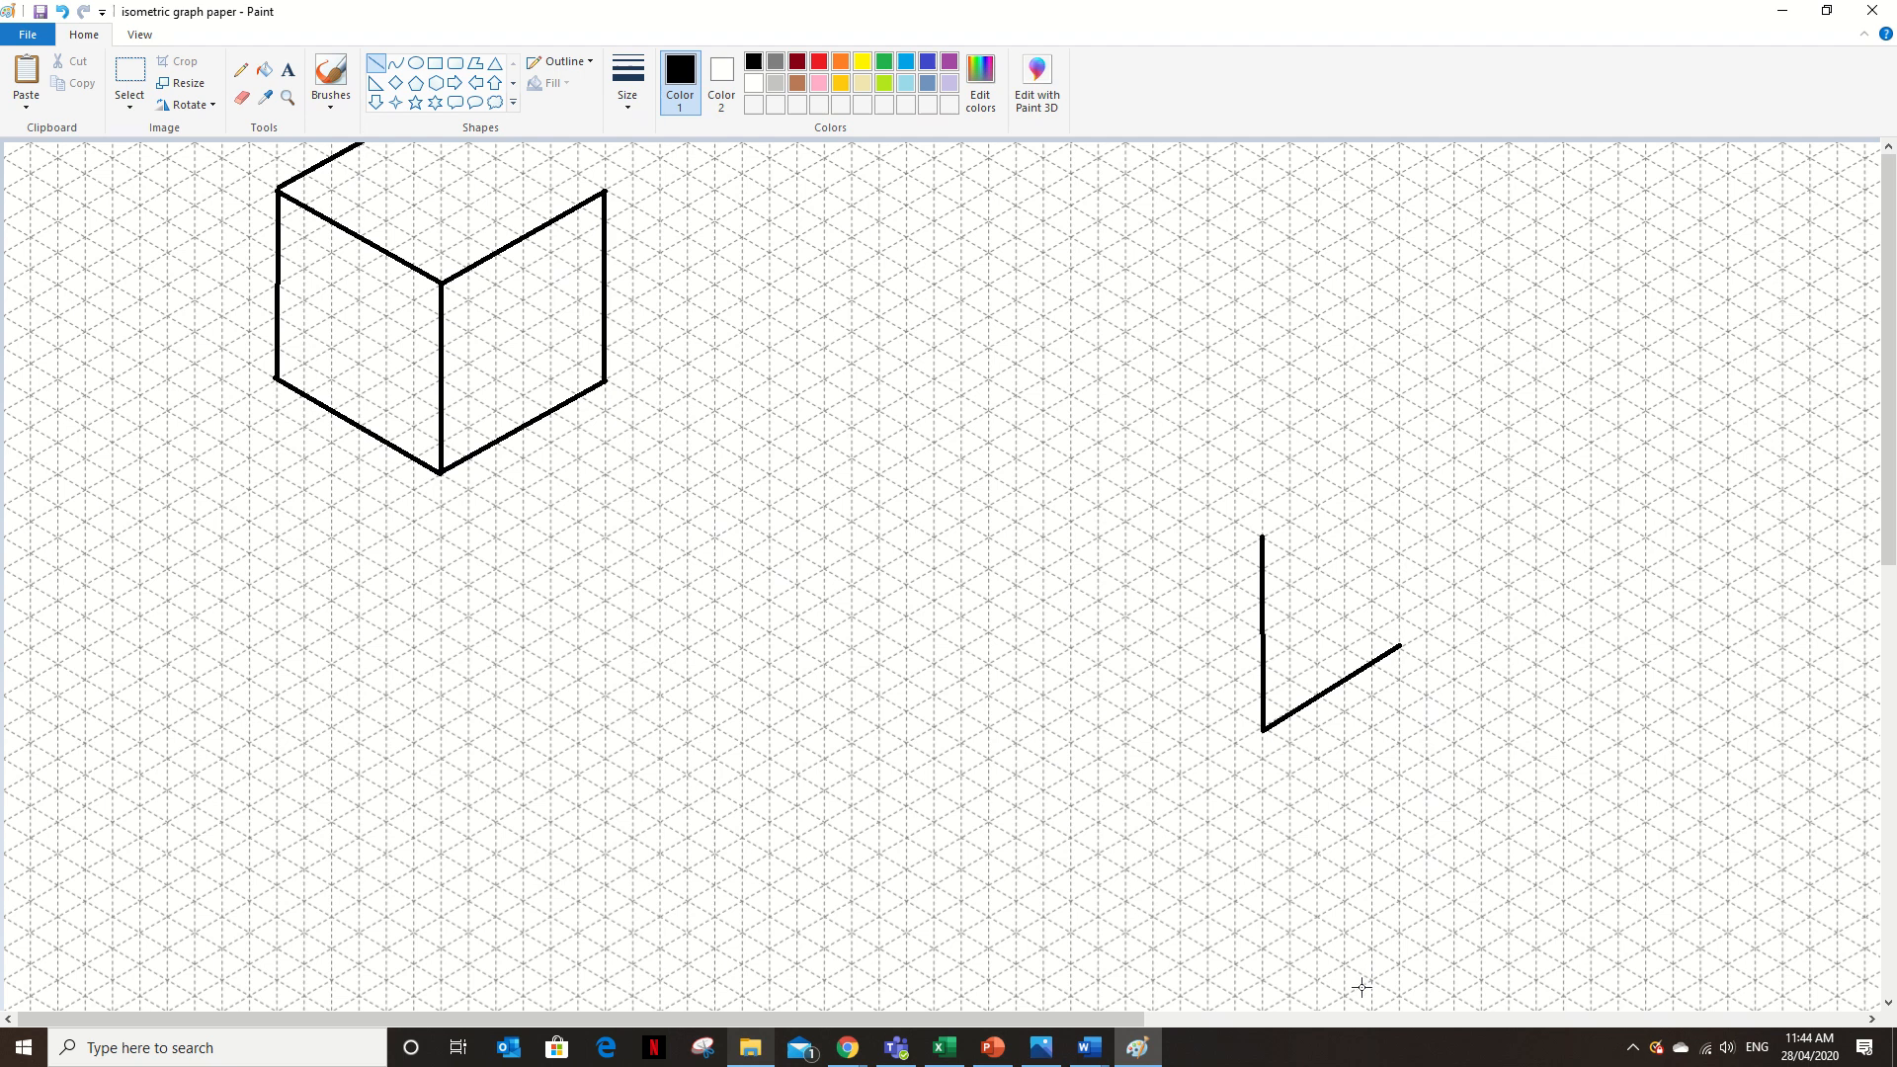
Look at the drawing shapes image in Photos and the cube instructions in the Word practice document, and return to Paint
click(1043, 1055)
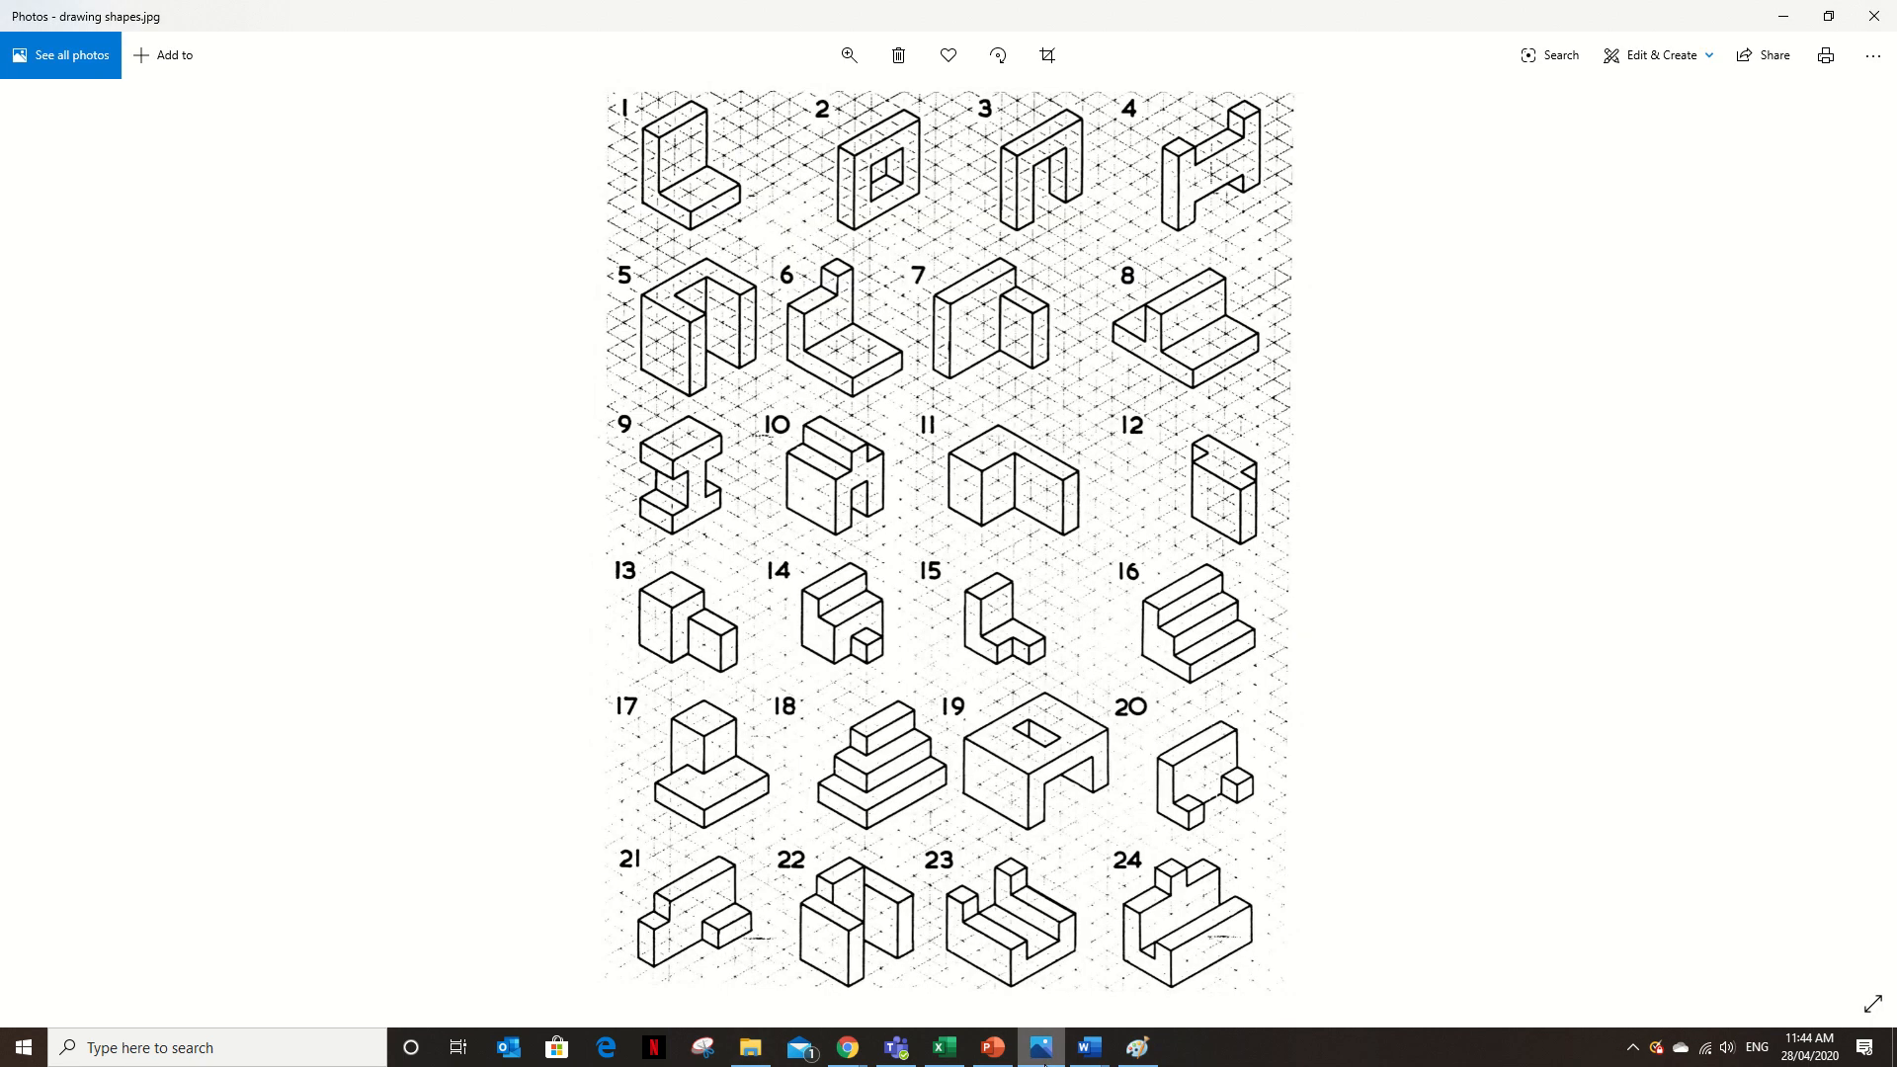
click(1045, 1057)
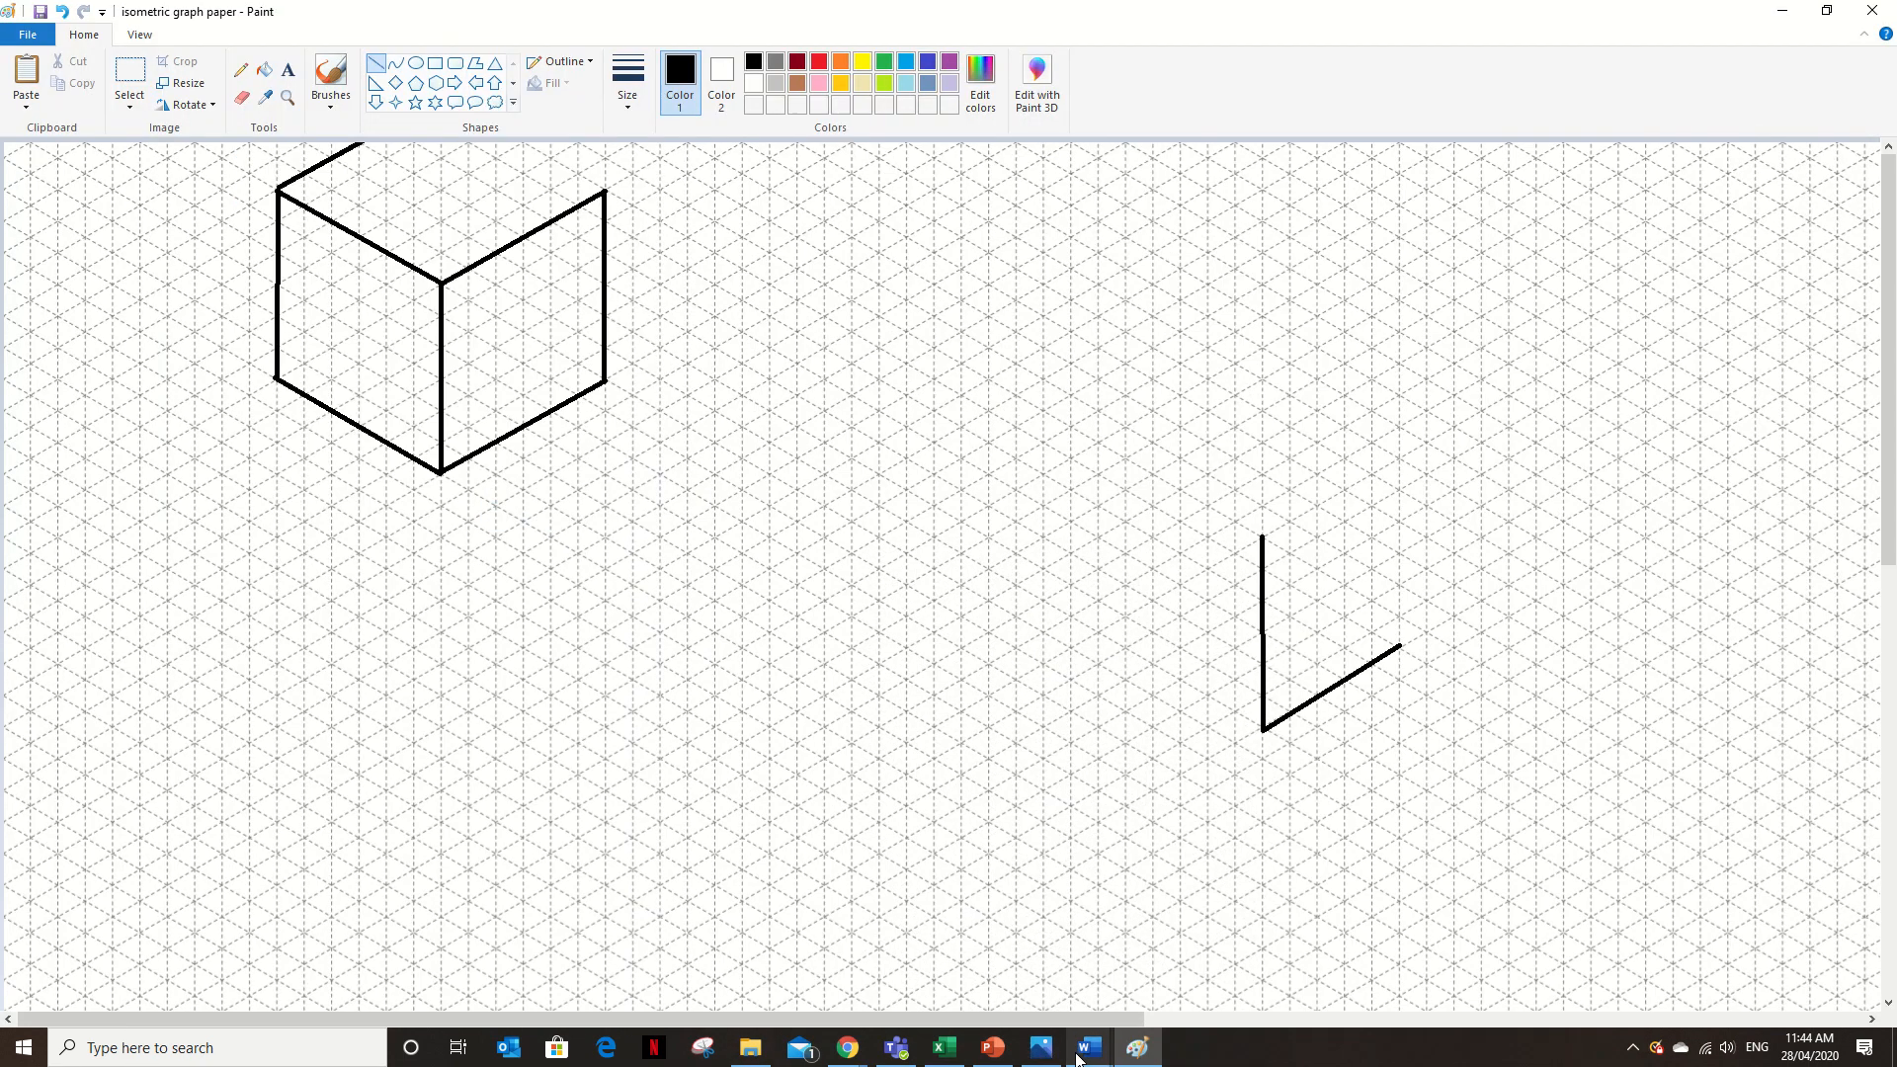
mouse_move(1089, 1049)
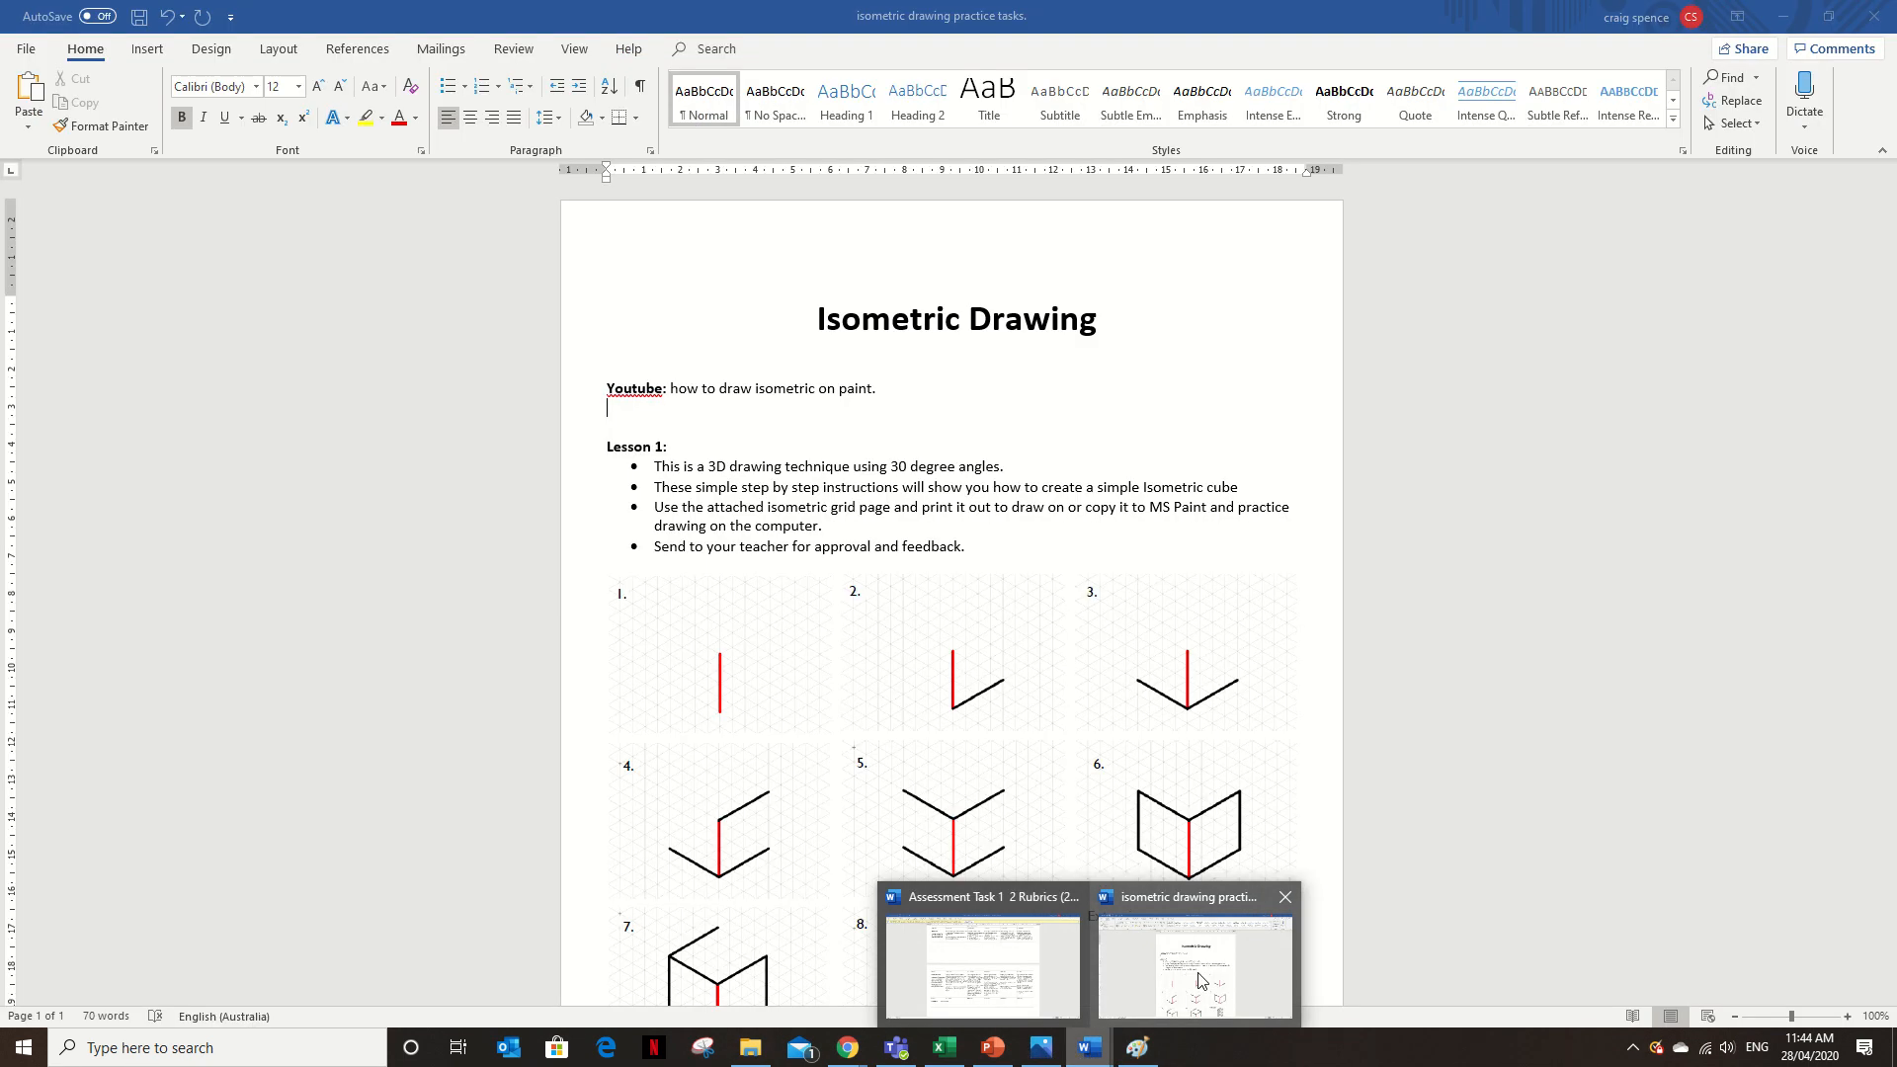
click(1201, 981)
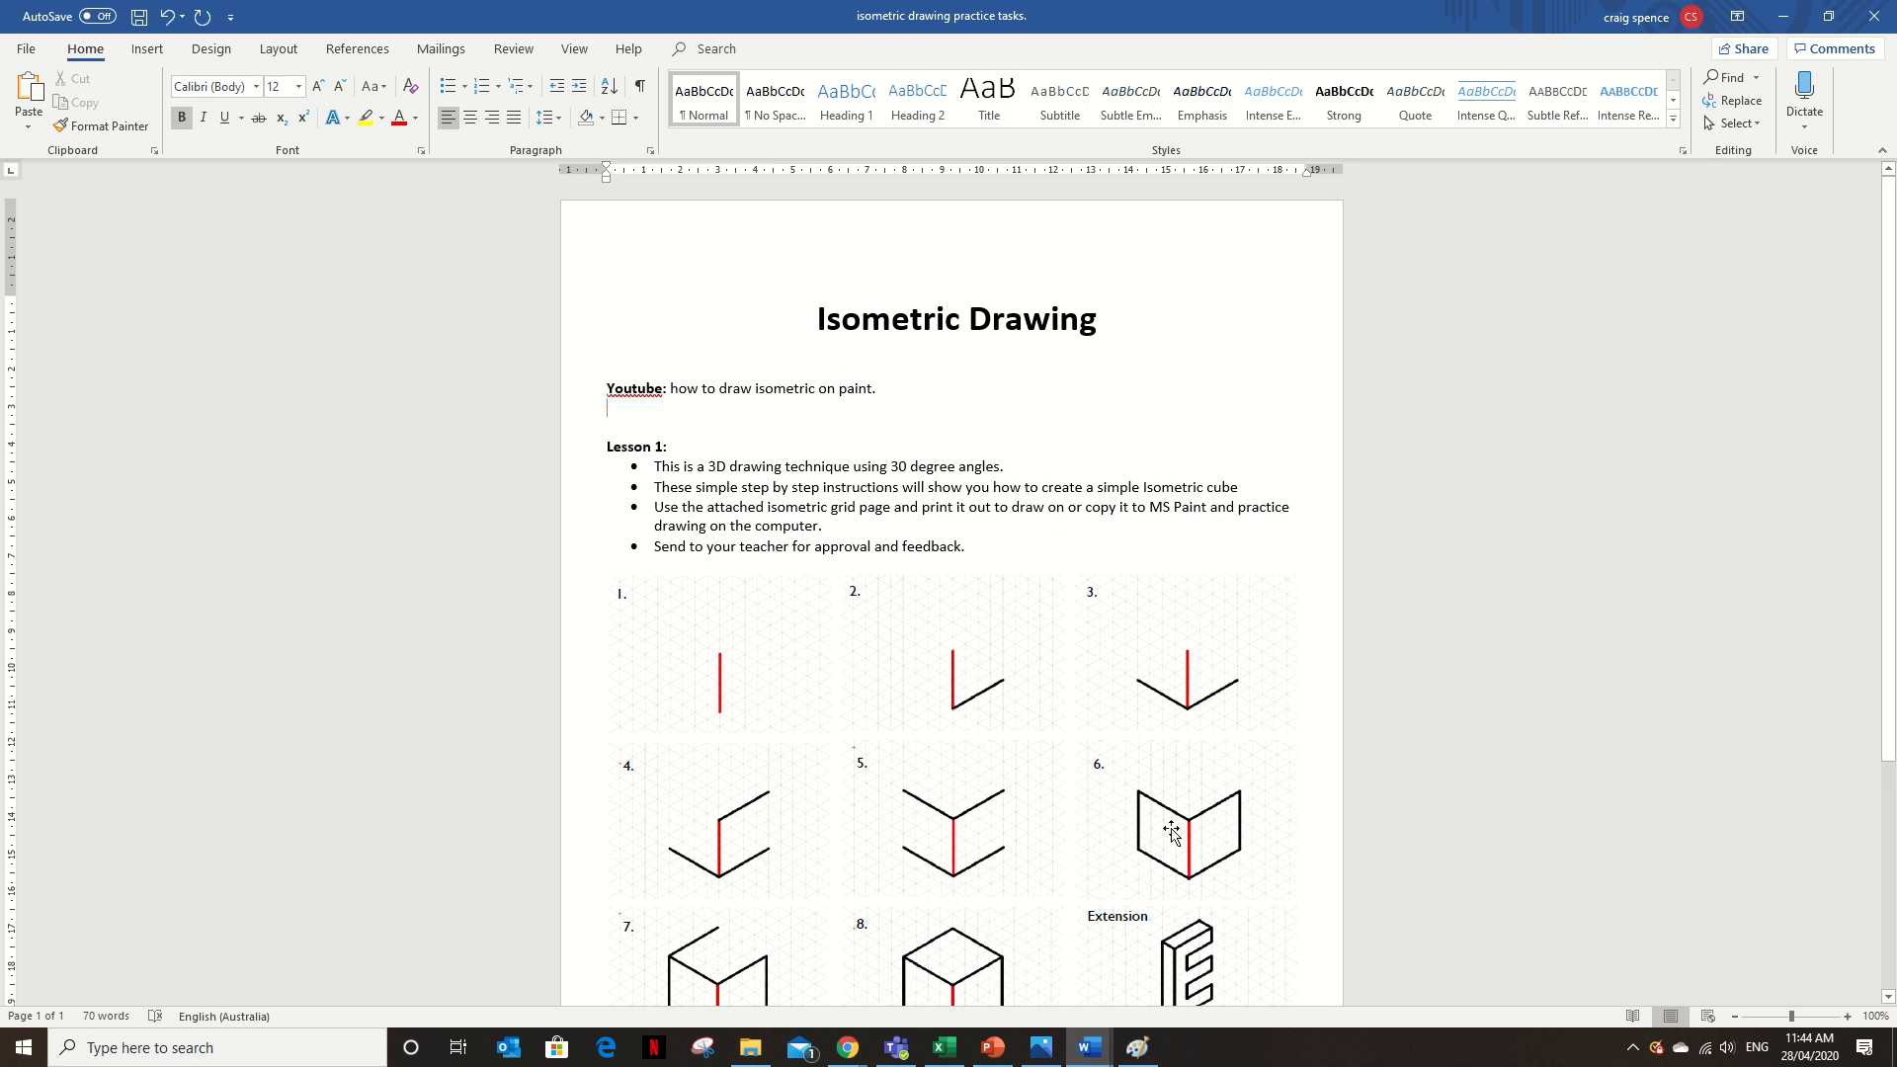
scroll(1136, 677, down, 3)
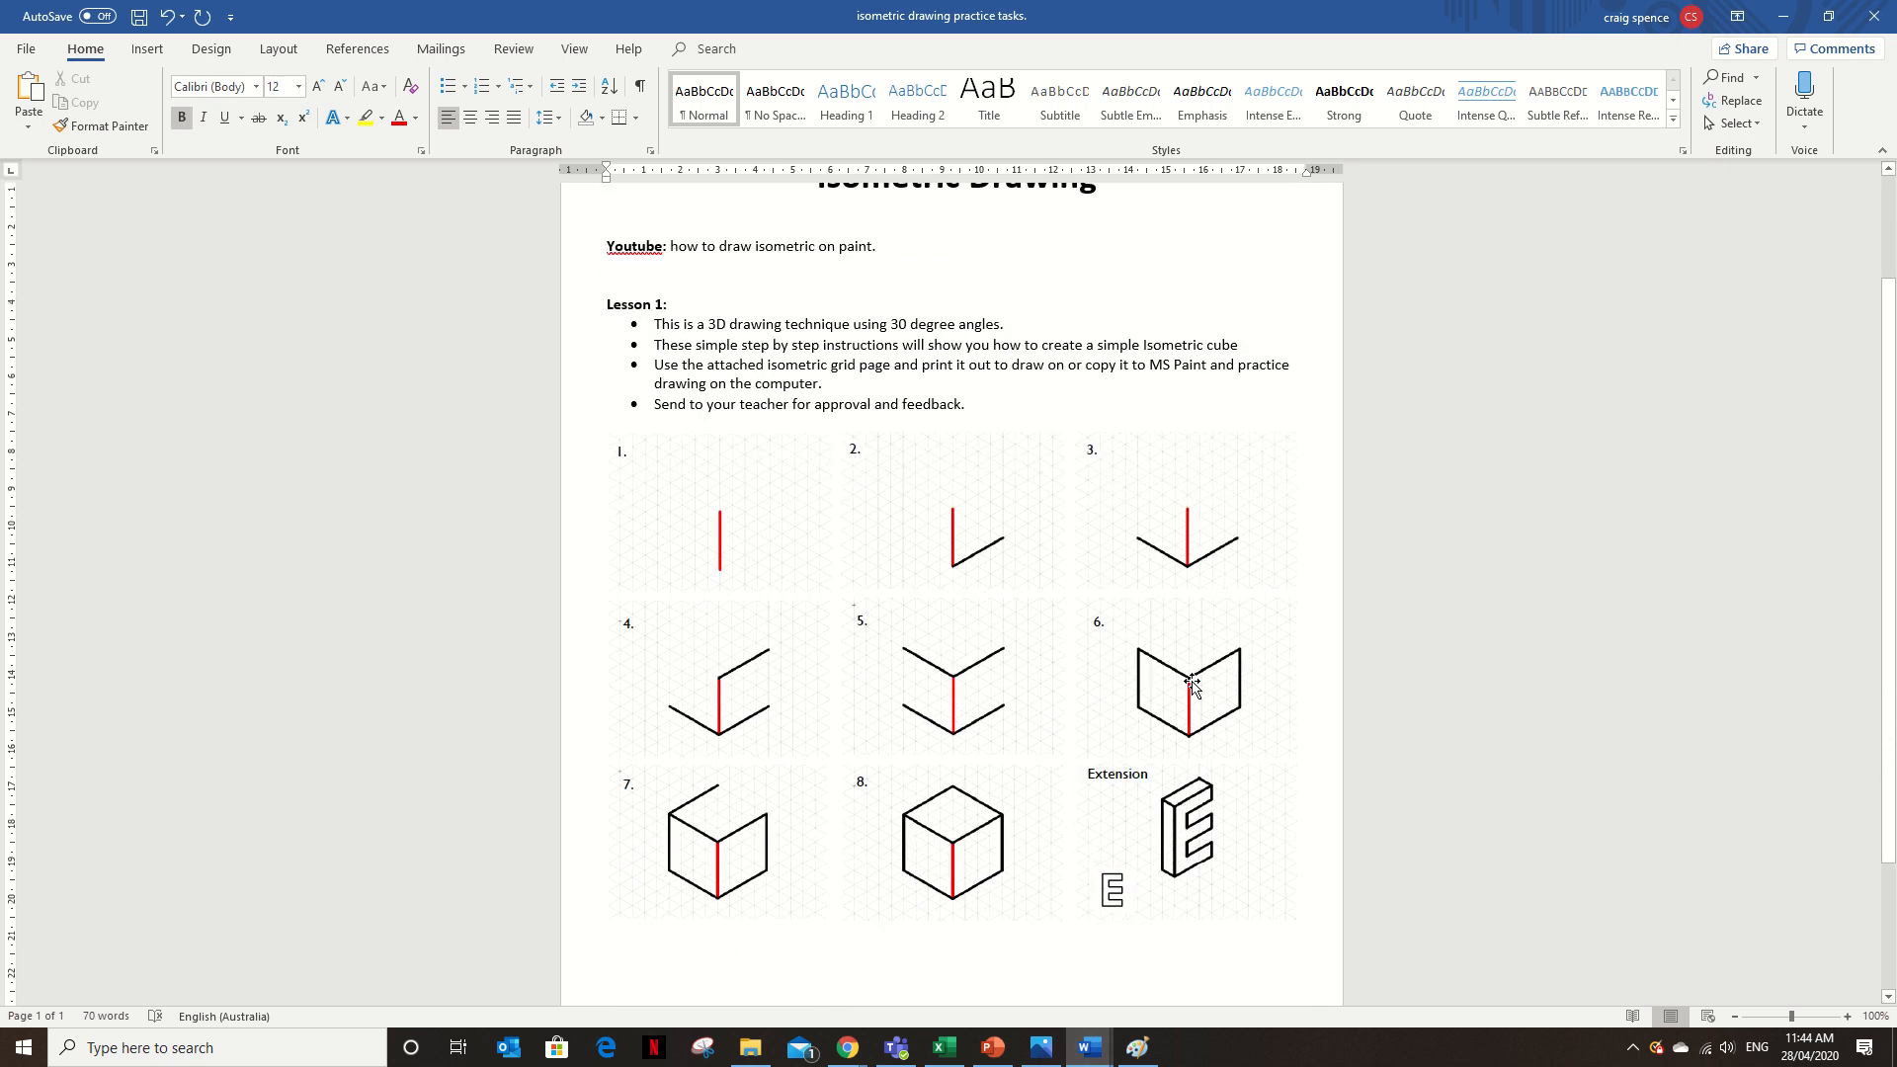
scroll(966, 891, down, 1)
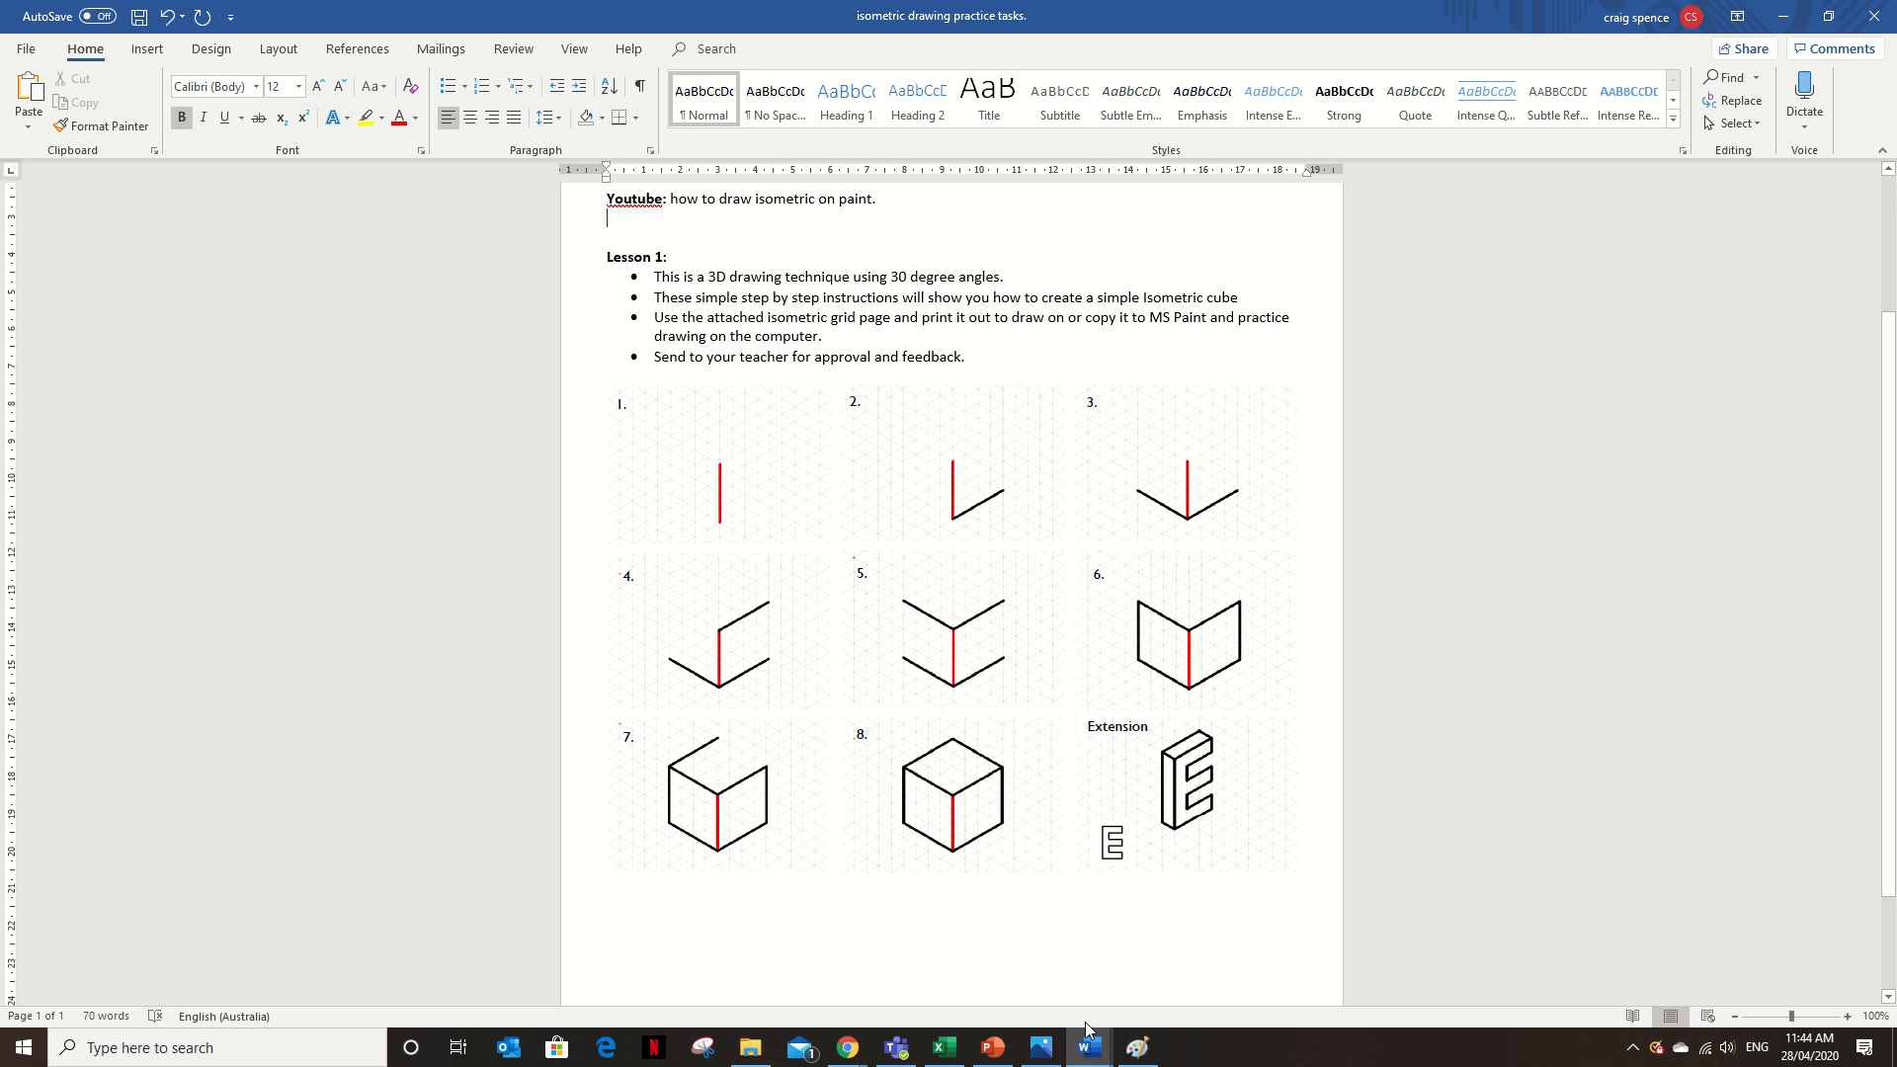
mouse_move(1136, 1037)
click(1136, 1047)
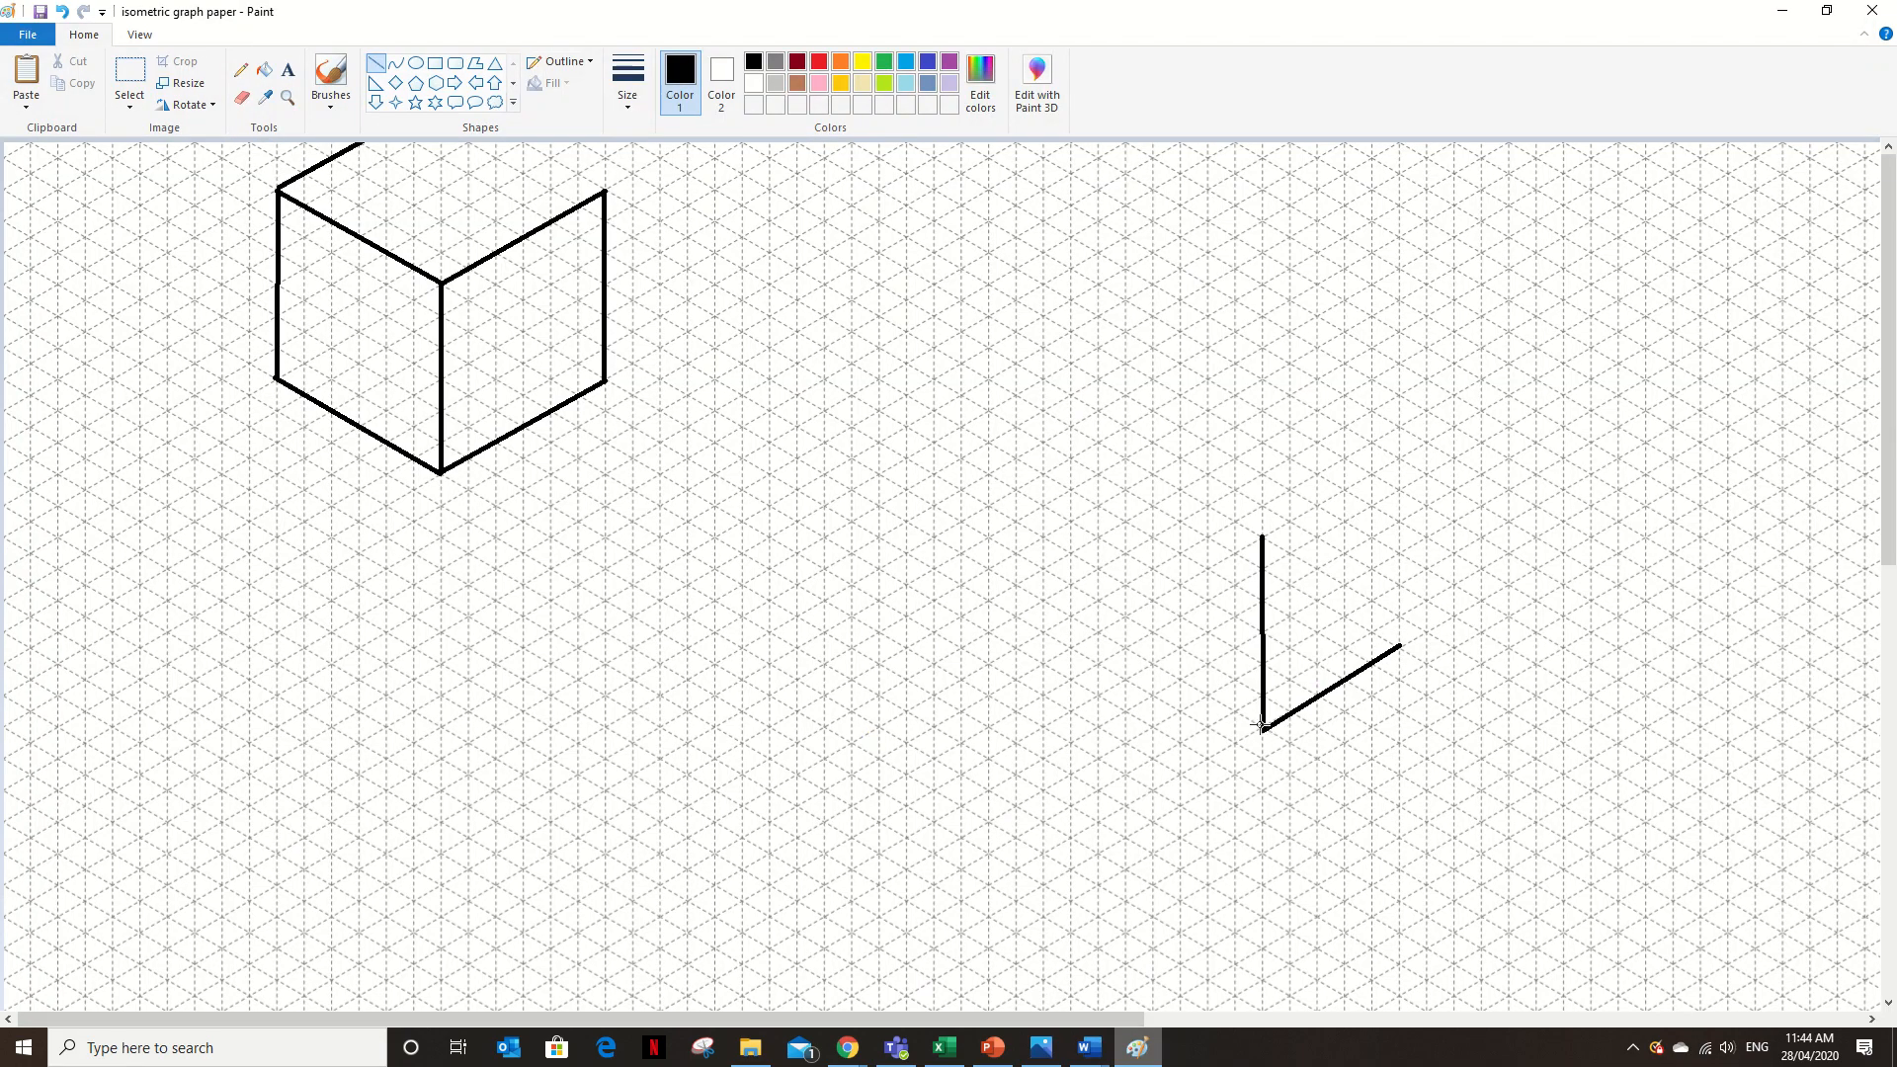
Complete the second cube's left and right faces by drawing their missing slanted and vertical edges along the grid
drag(1261, 728, 1125, 646)
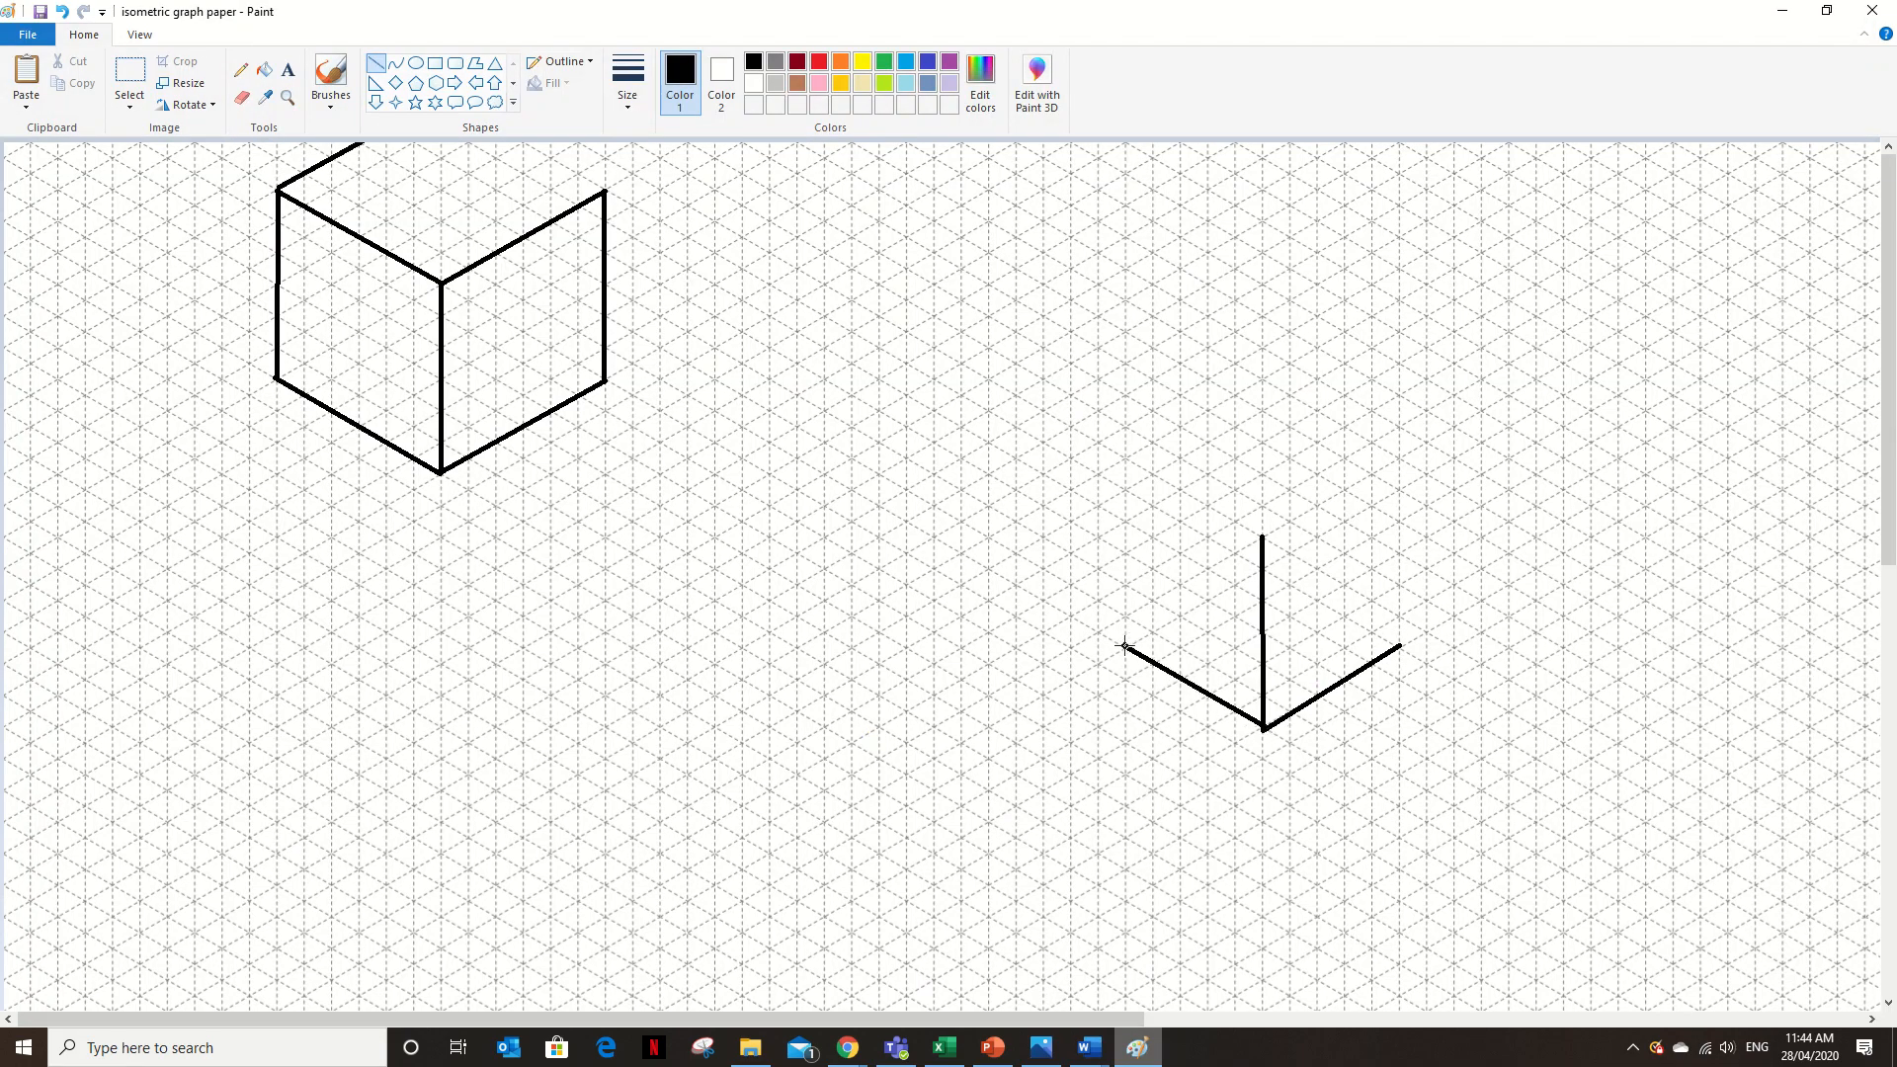
click(1202, 618)
drag(1400, 646, 1401, 459)
click(1266, 550)
drag(1262, 537, 1399, 459)
mouse_move(1126, 648)
mouse_down()
mouse_move(1125, 457)
mouse_move(1261, 537)
mouse_up()
click(1167, 482)
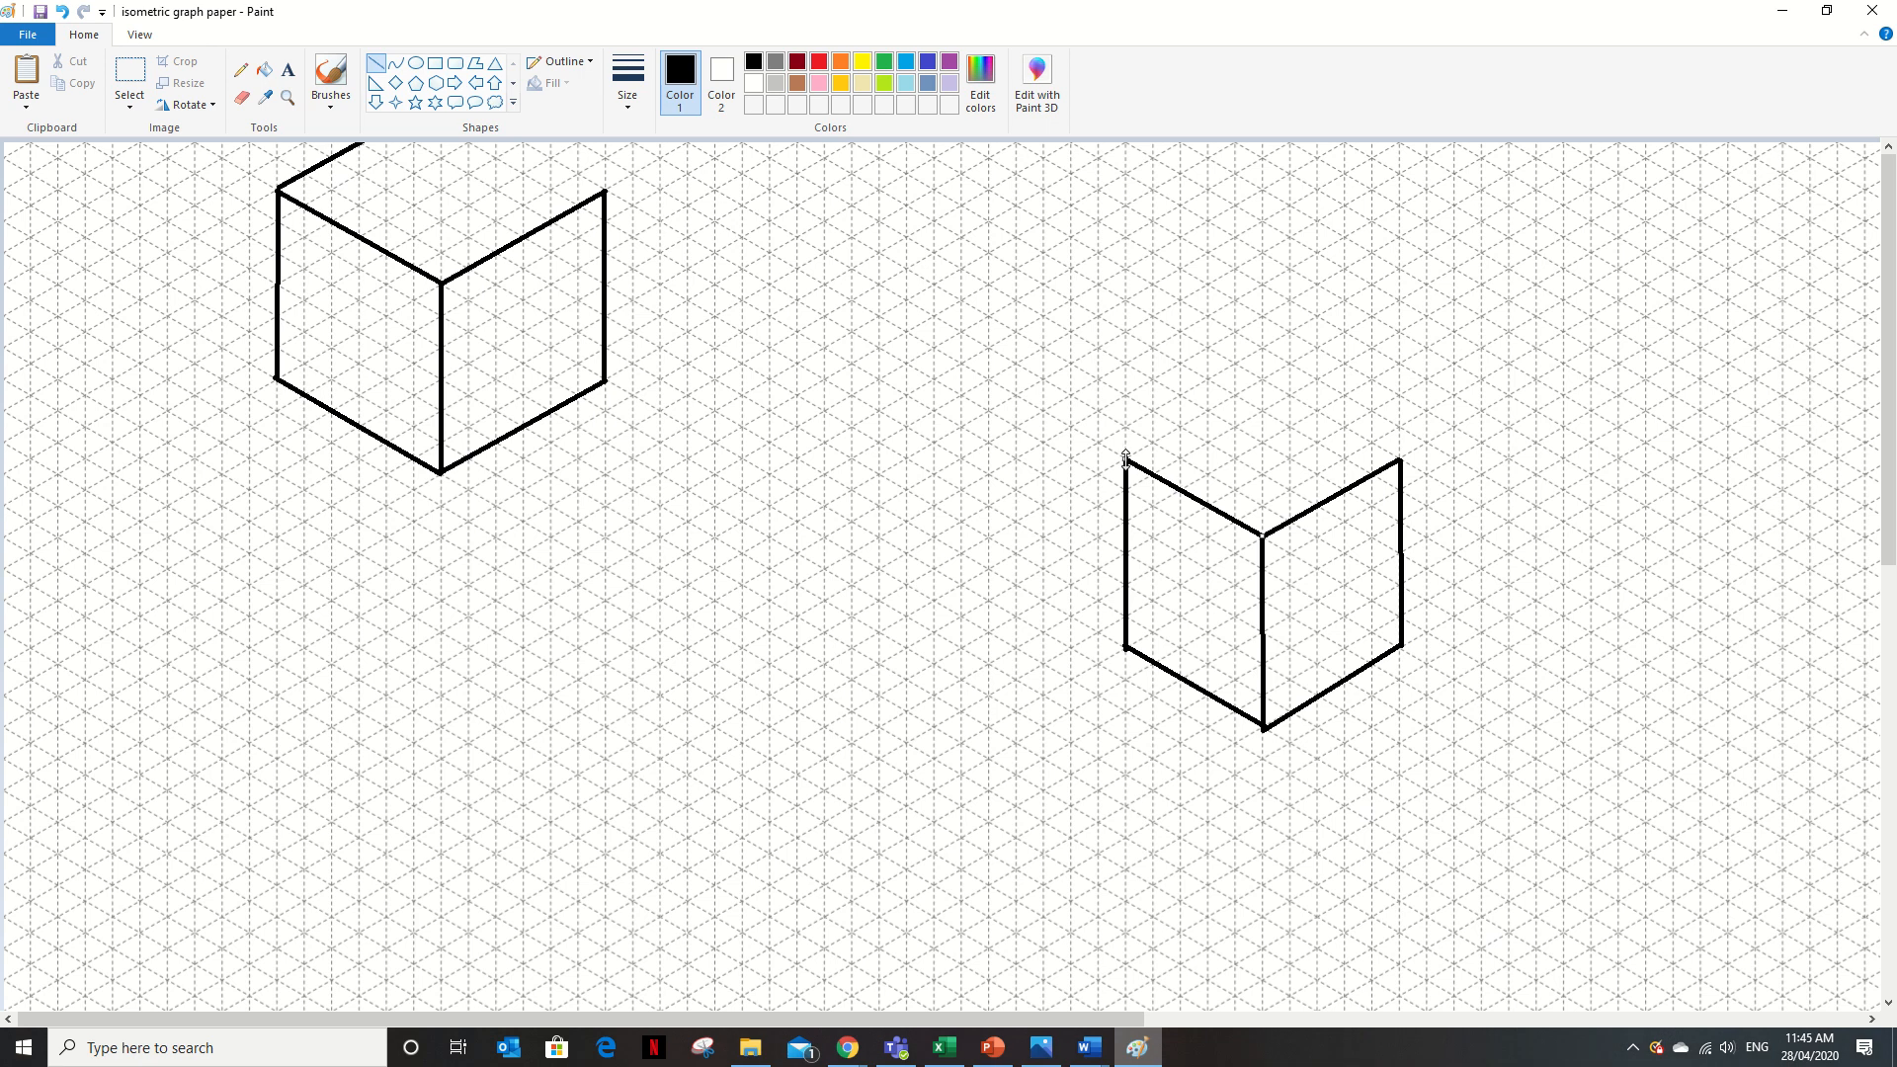
Close the second cube's top face with two slanted edges meeting at the rear corner
mouse_move(1125, 458)
mouse_down()
mouse_move(1165, 424)
mouse_move(1240, 413)
mouse_move(1223, 466)
mouse_move(1126, 456)
mouse_up()
click(1164, 538)
mouse_move(1127, 458)
mouse_down()
mouse_move(1202, 411)
mouse_move(1232, 441)
mouse_move(1265, 377)
mouse_move(1376, 482)
mouse_move(1400, 459)
mouse_up()
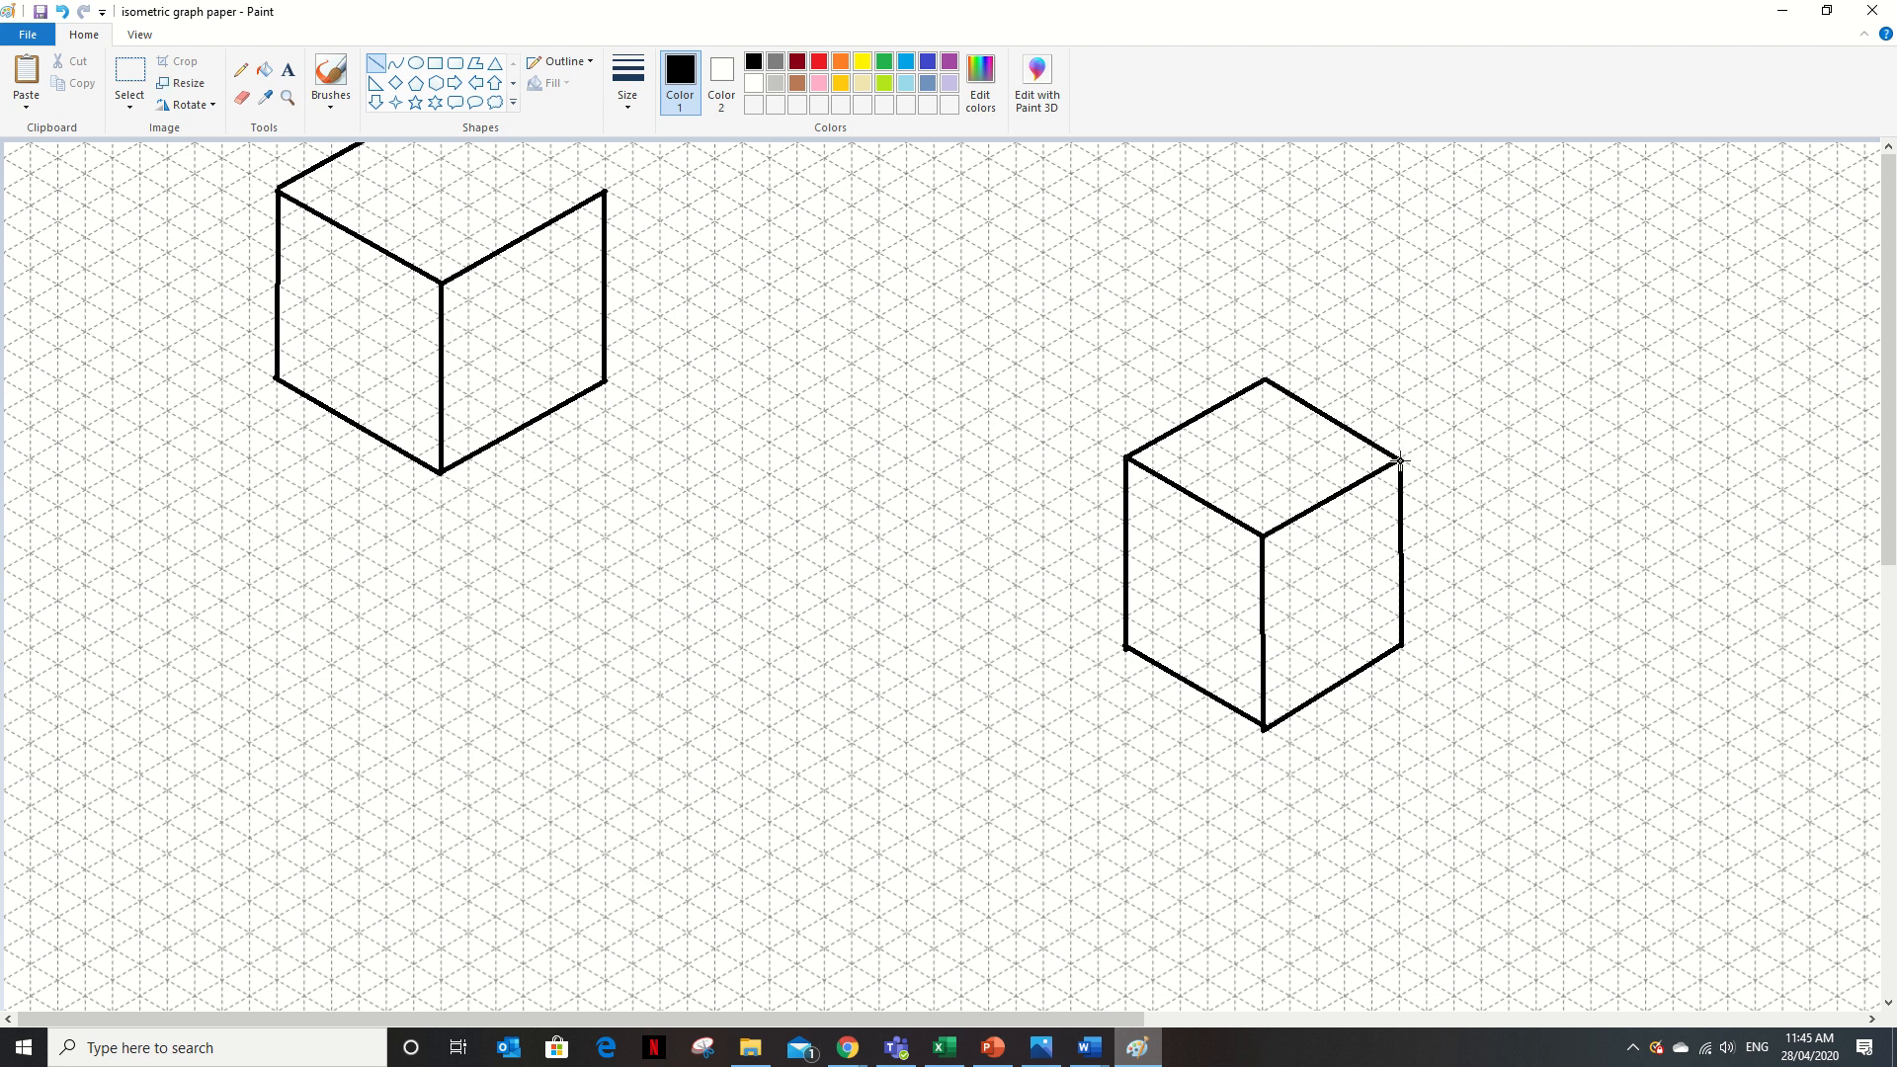
click(961, 529)
Move the second cube to the canvas's upper-left corner and shrink the canvas to fit just around it
click(287, 99)
right_click(635, 441)
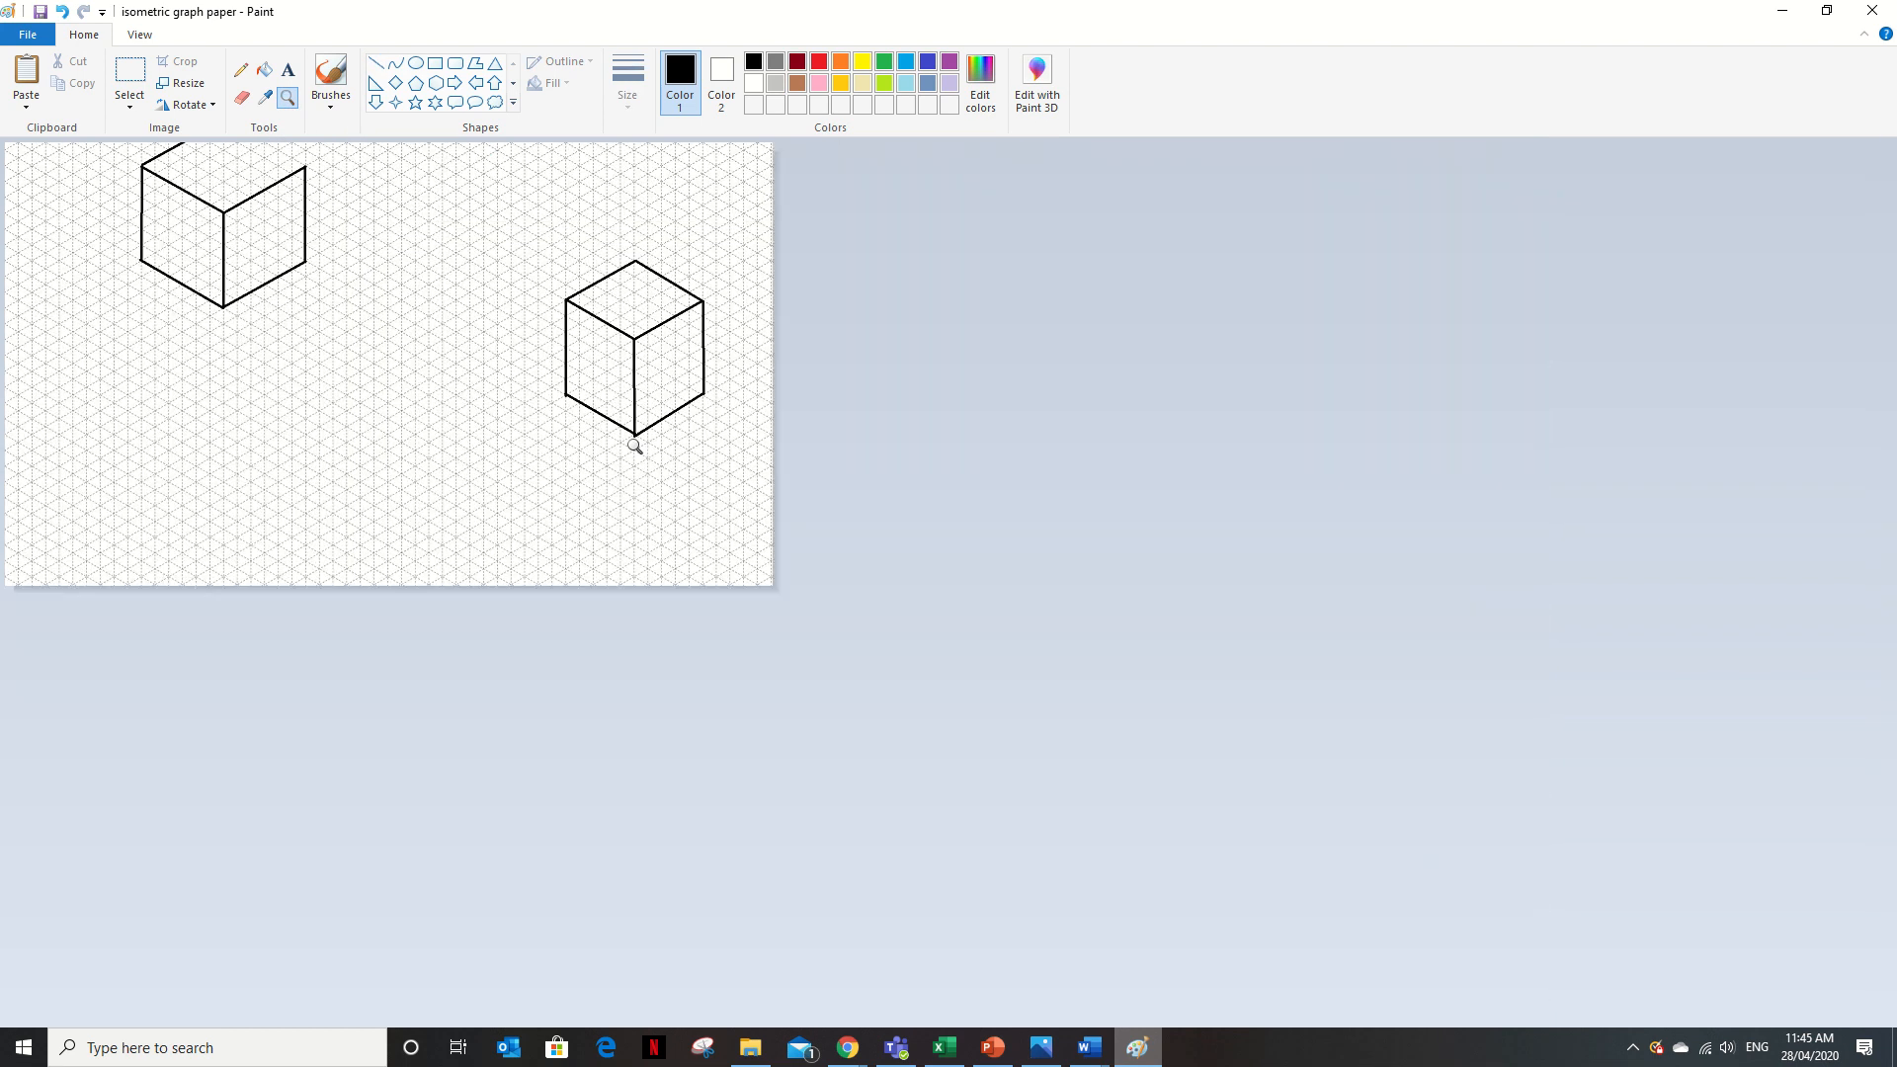
right_click(635, 444)
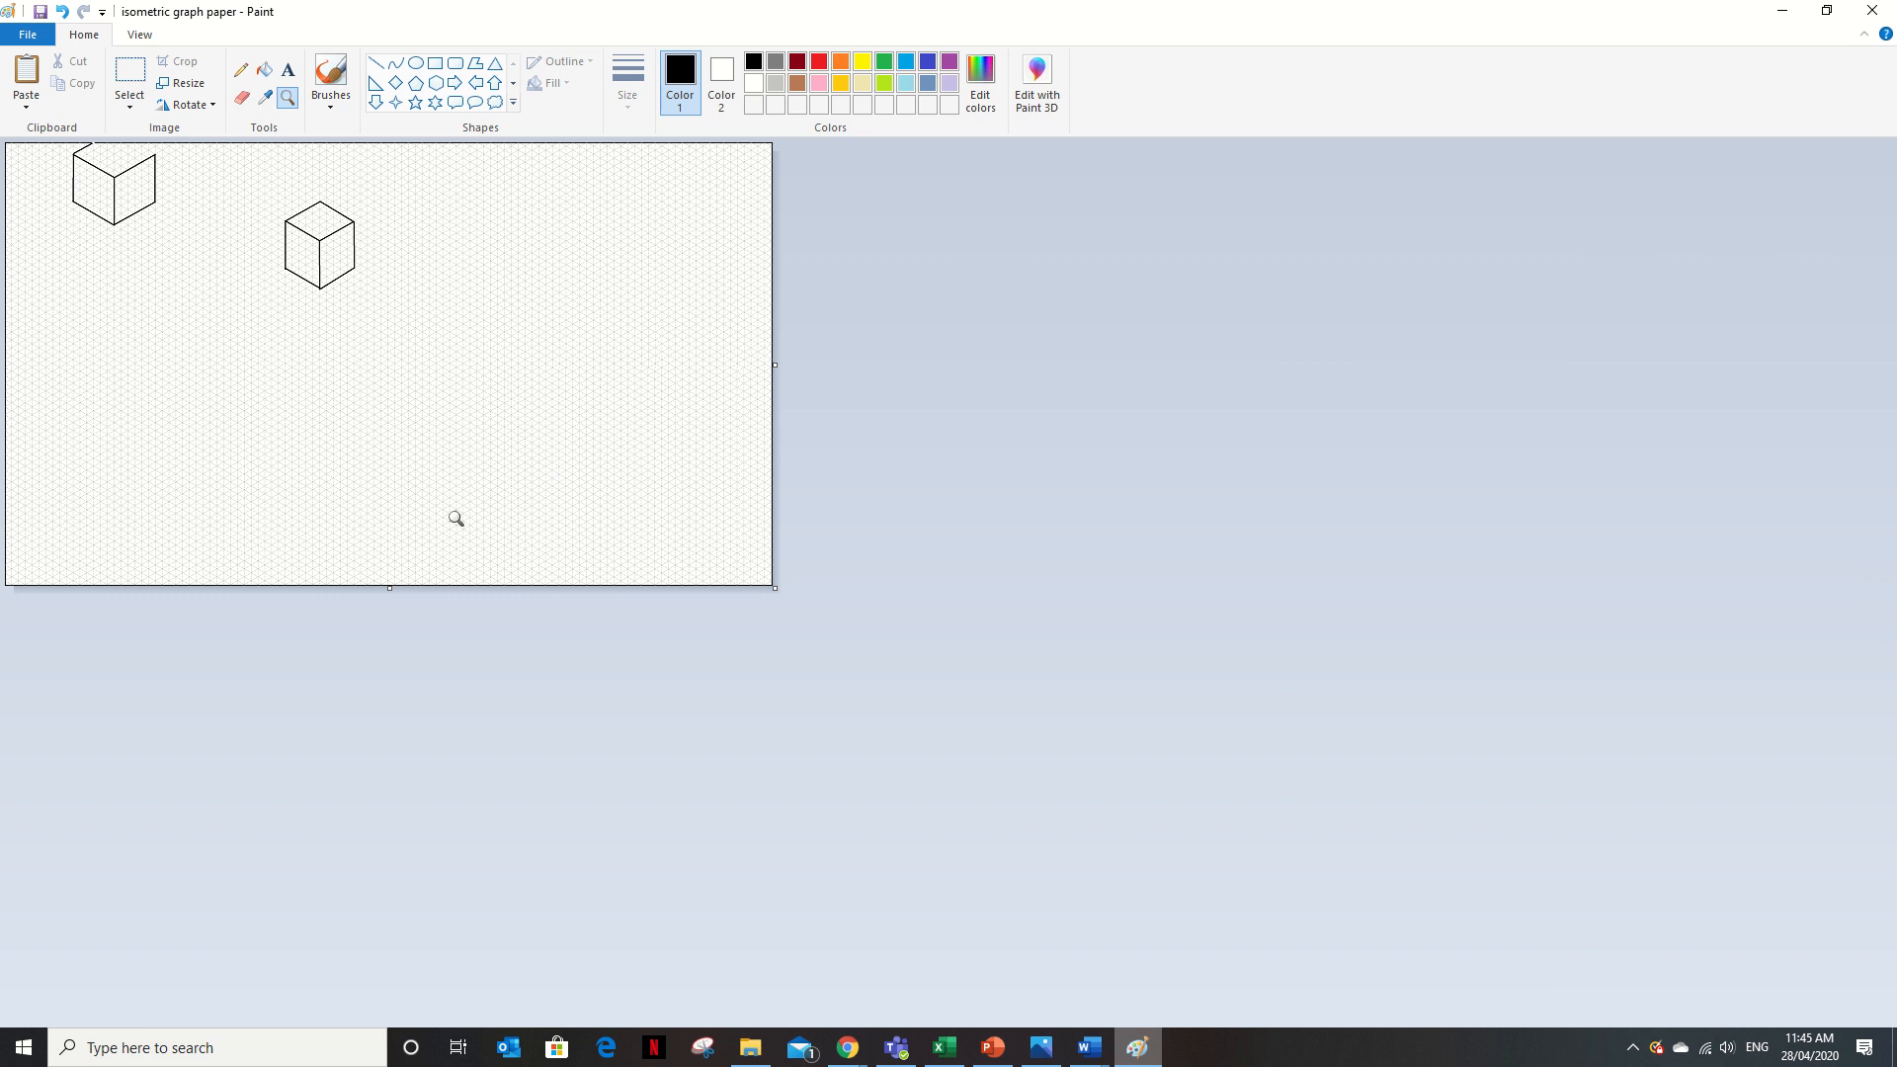
click(138, 79)
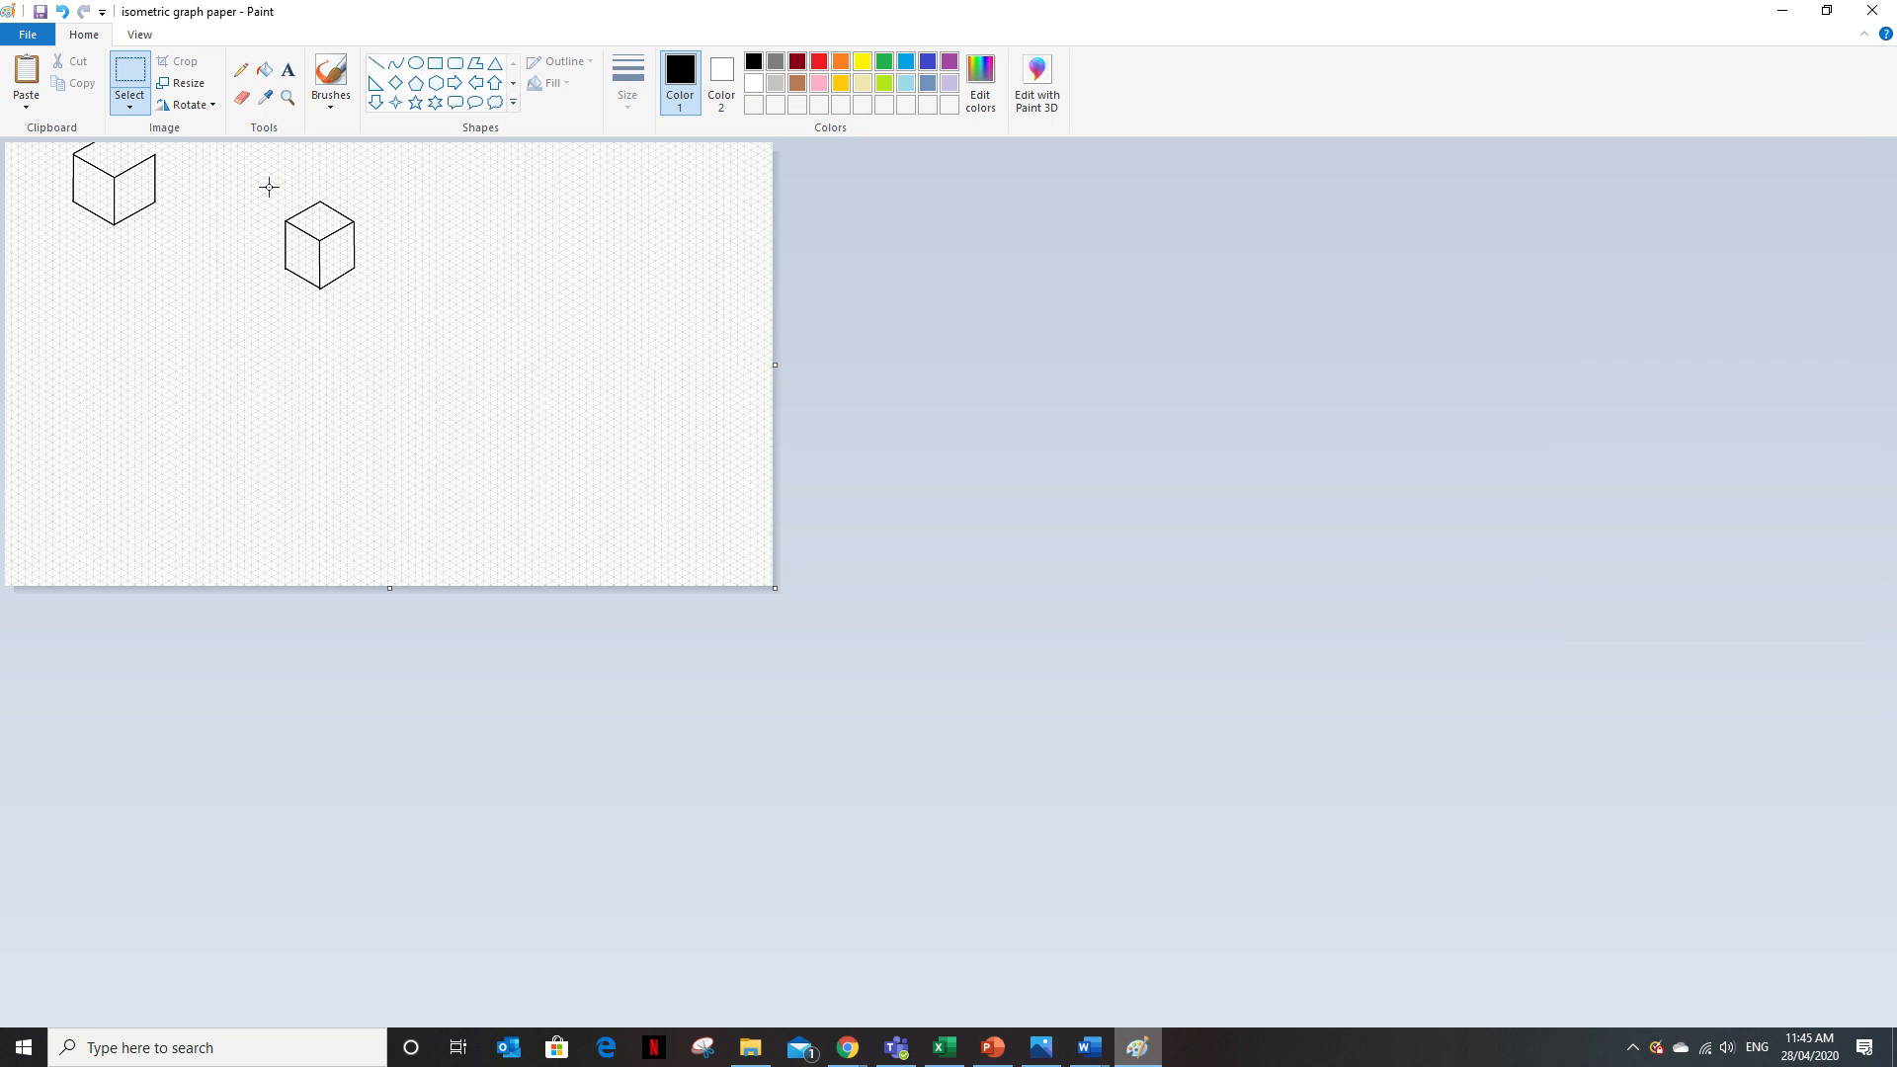
drag(269, 188, 60, 203)
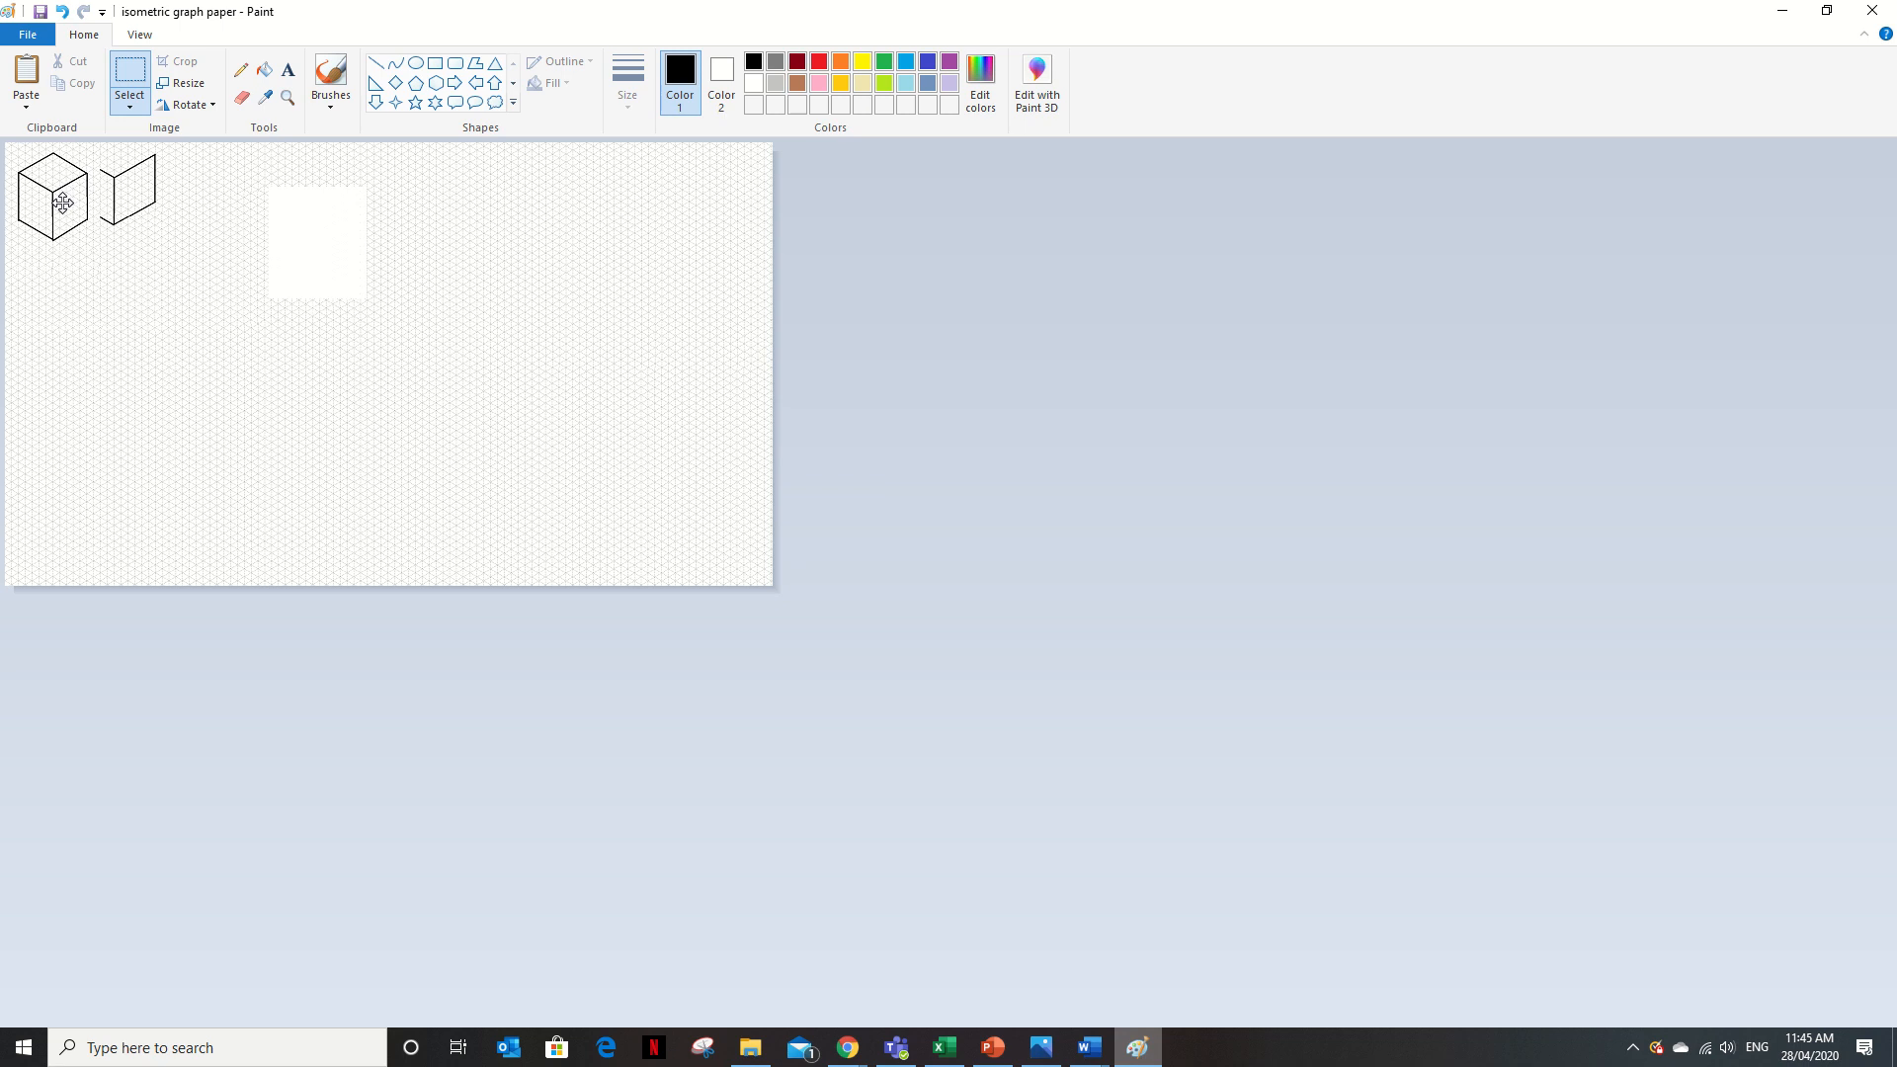
click(225, 280)
drag(776, 587, 97, 254)
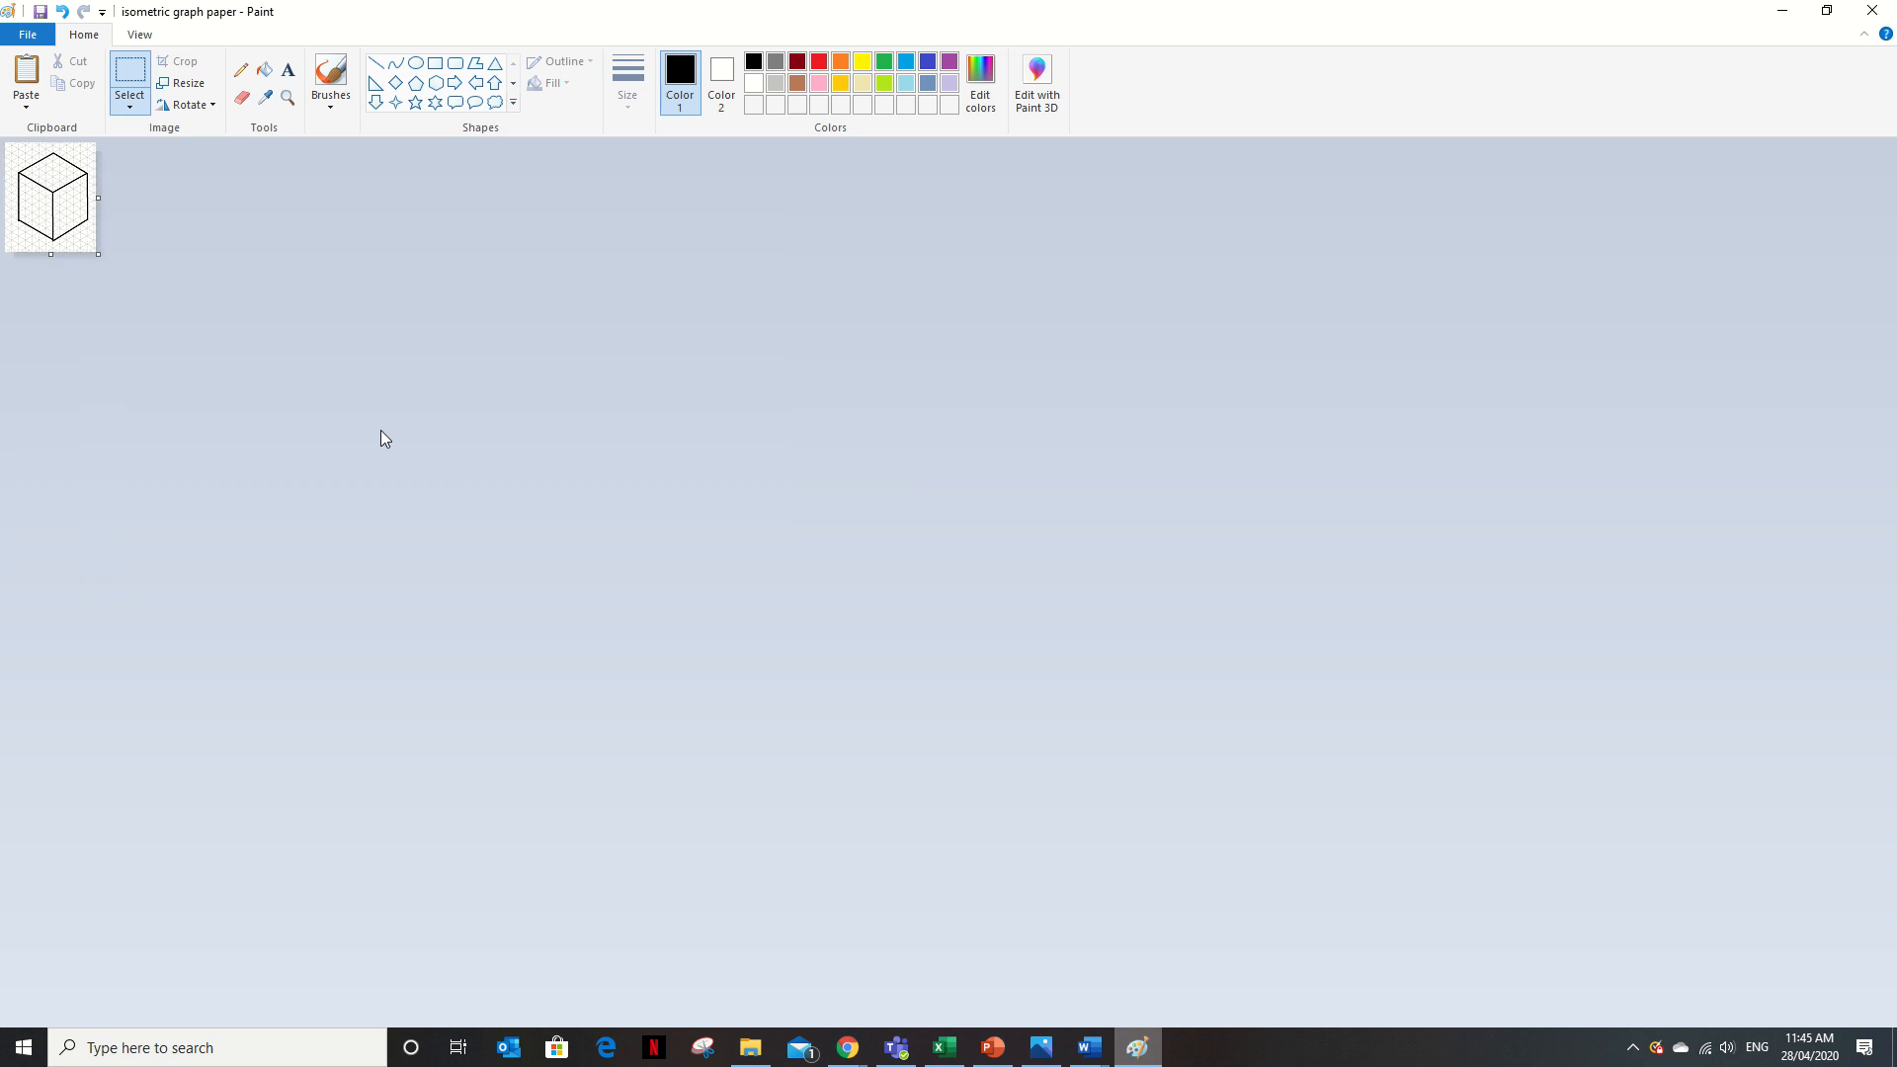
View the available Save as picture formats without saving, and undo the canvas shrink and the cube's move
click(32, 36)
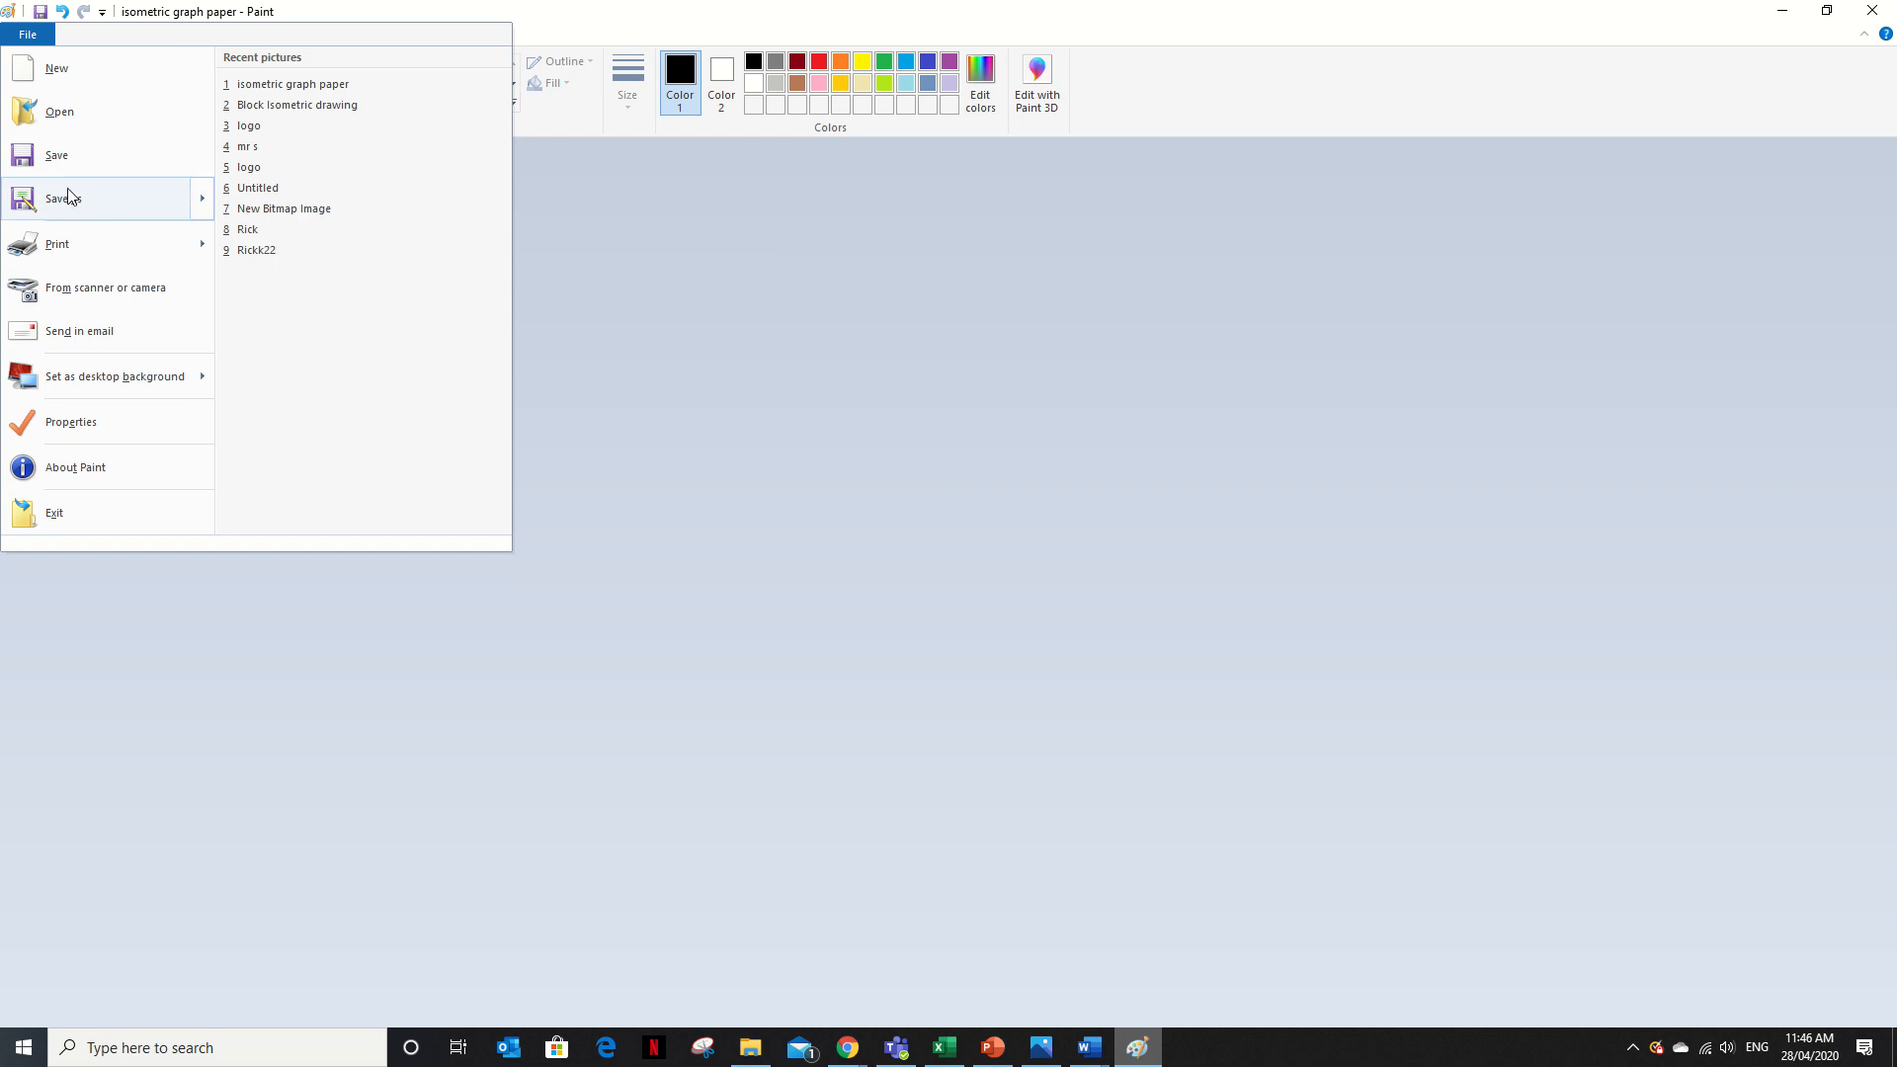
mouse_move(68, 206)
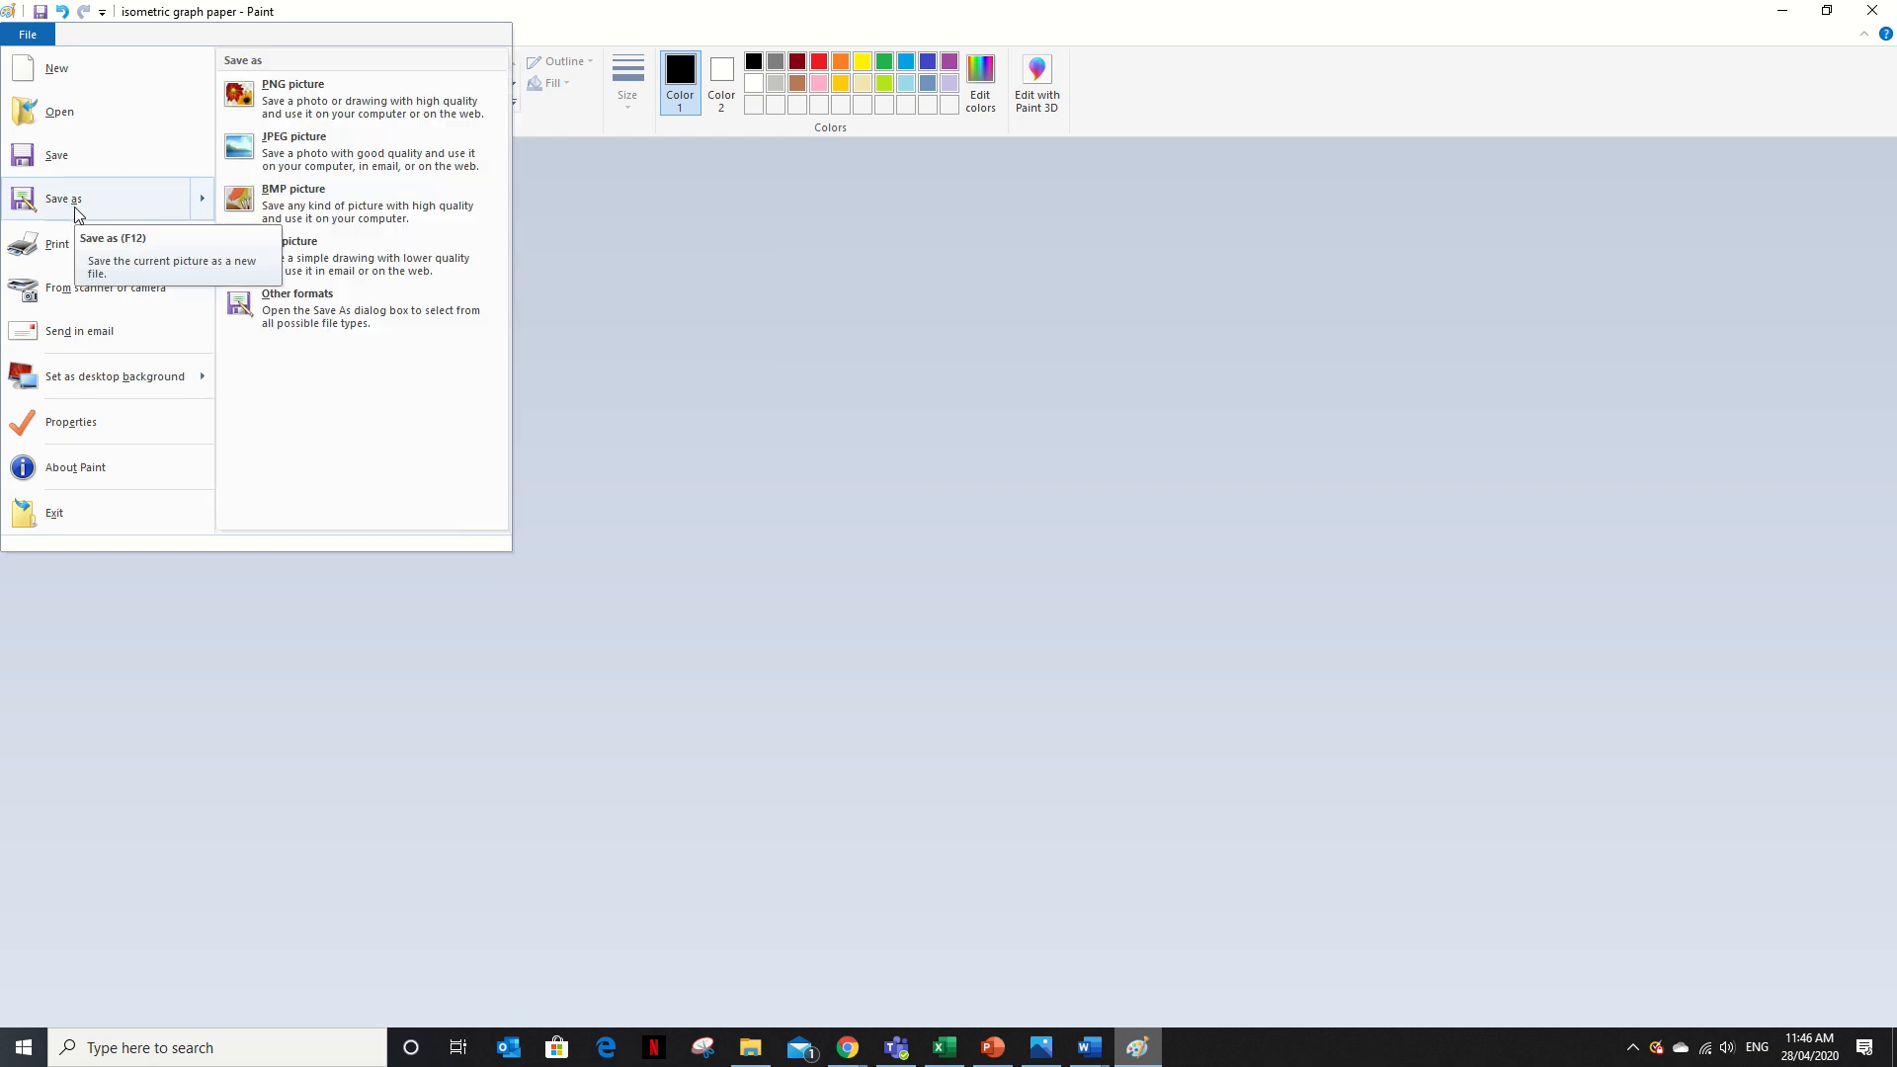
click(715, 405)
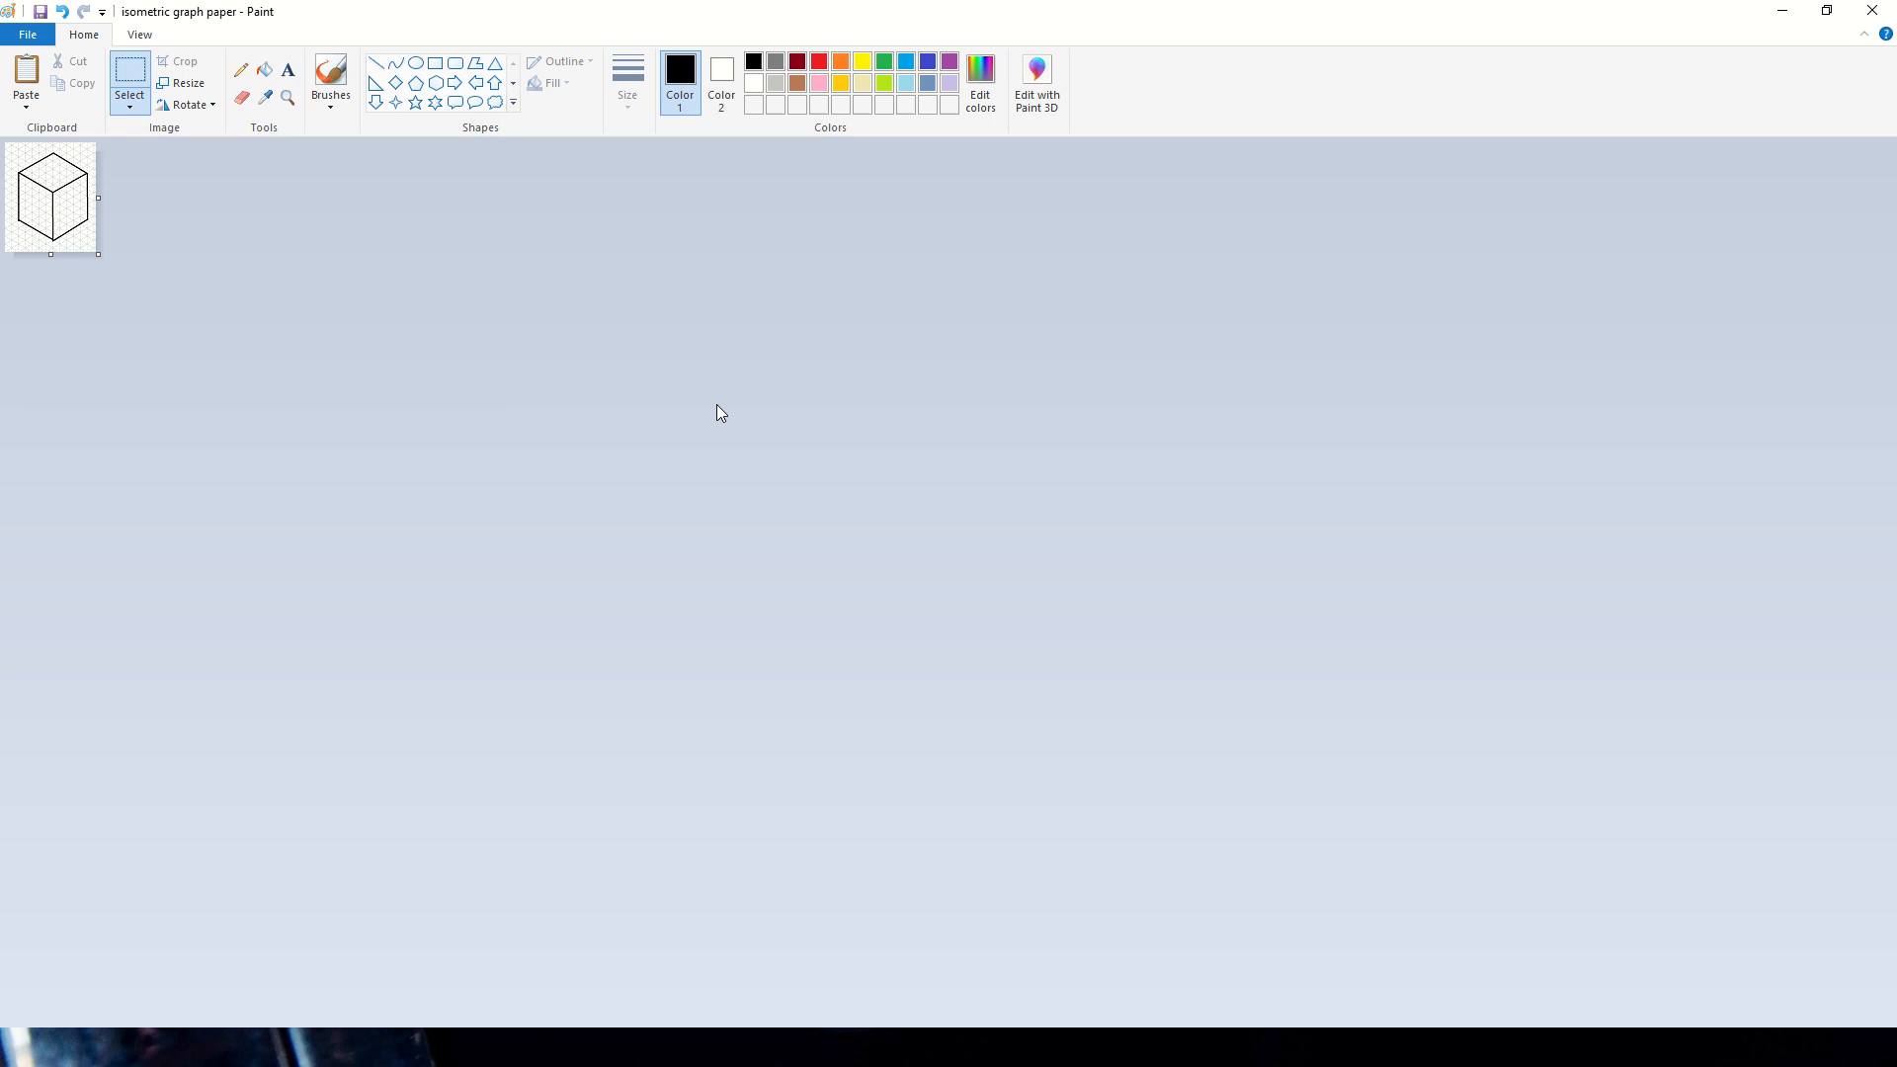
click(62, 13)
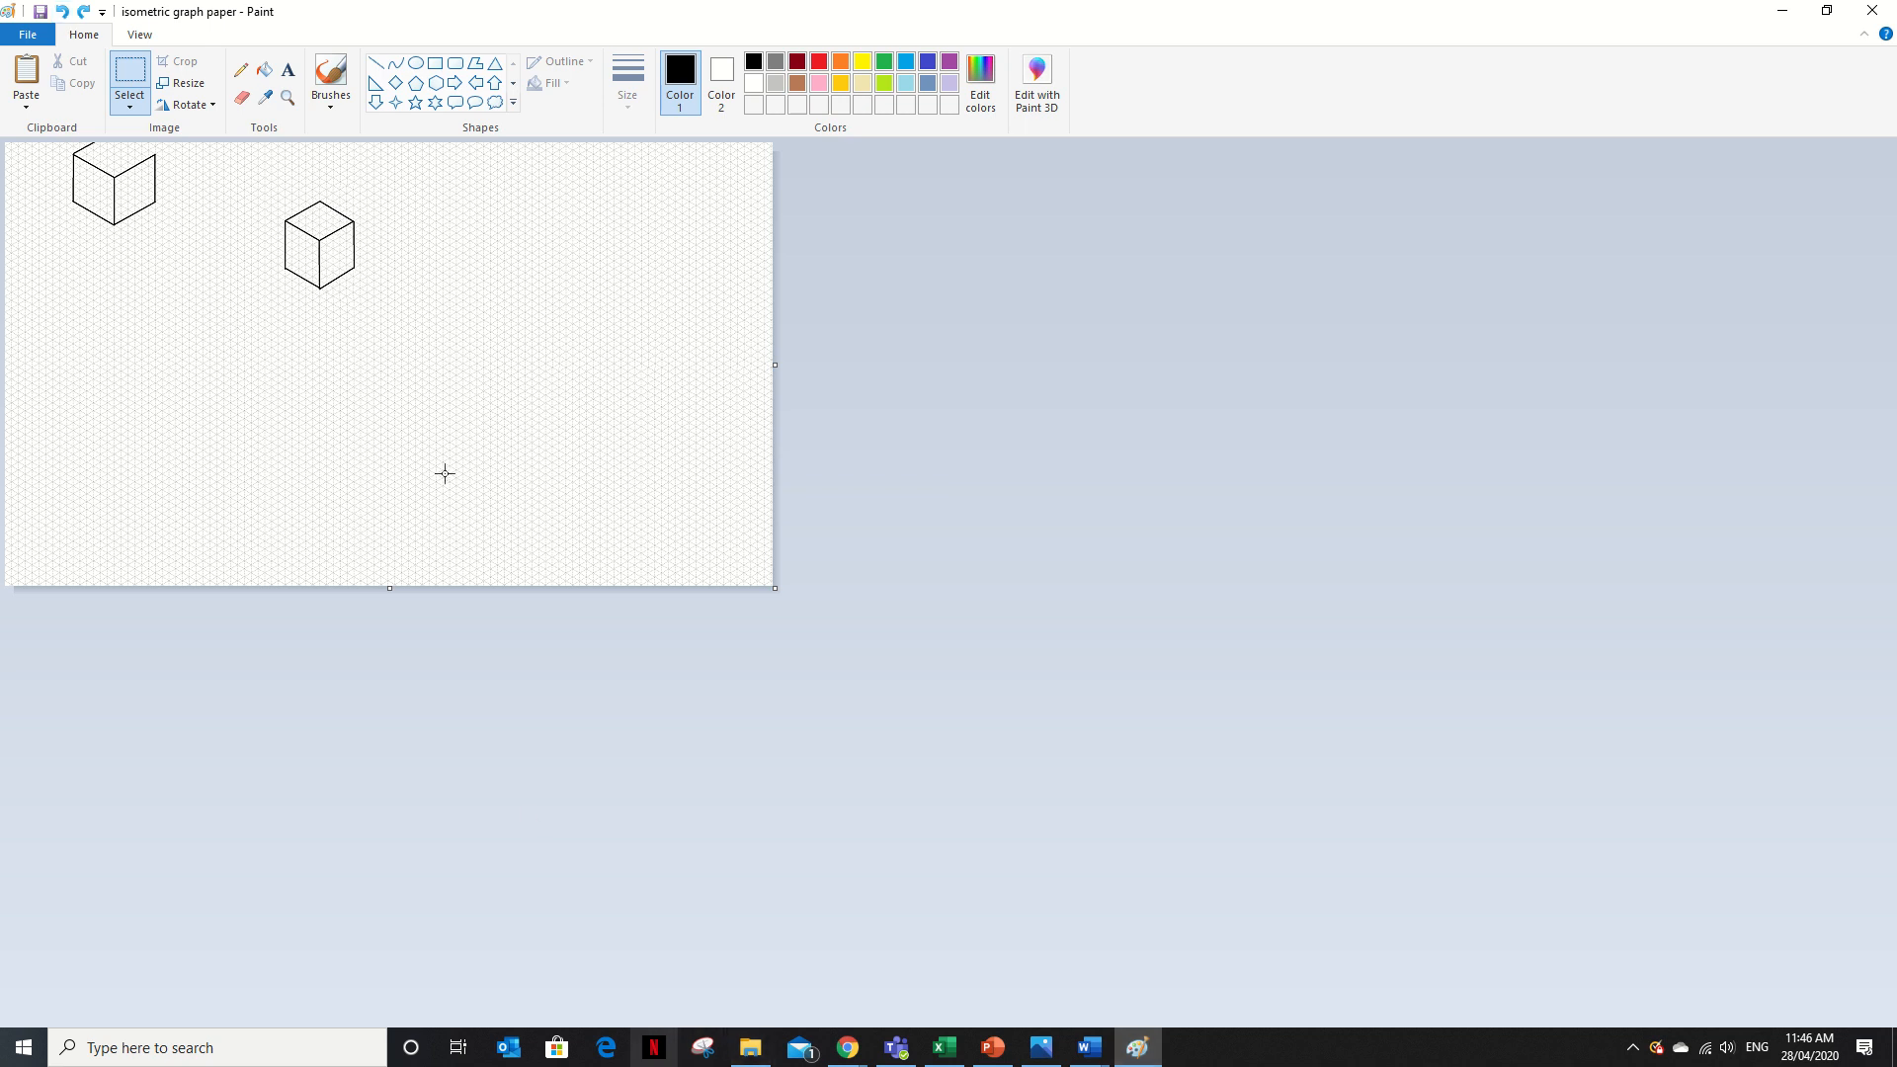
Fill the second cube's left face with dark gray using the Fill tool, including the white gaps along its inner edge
click(287, 103)
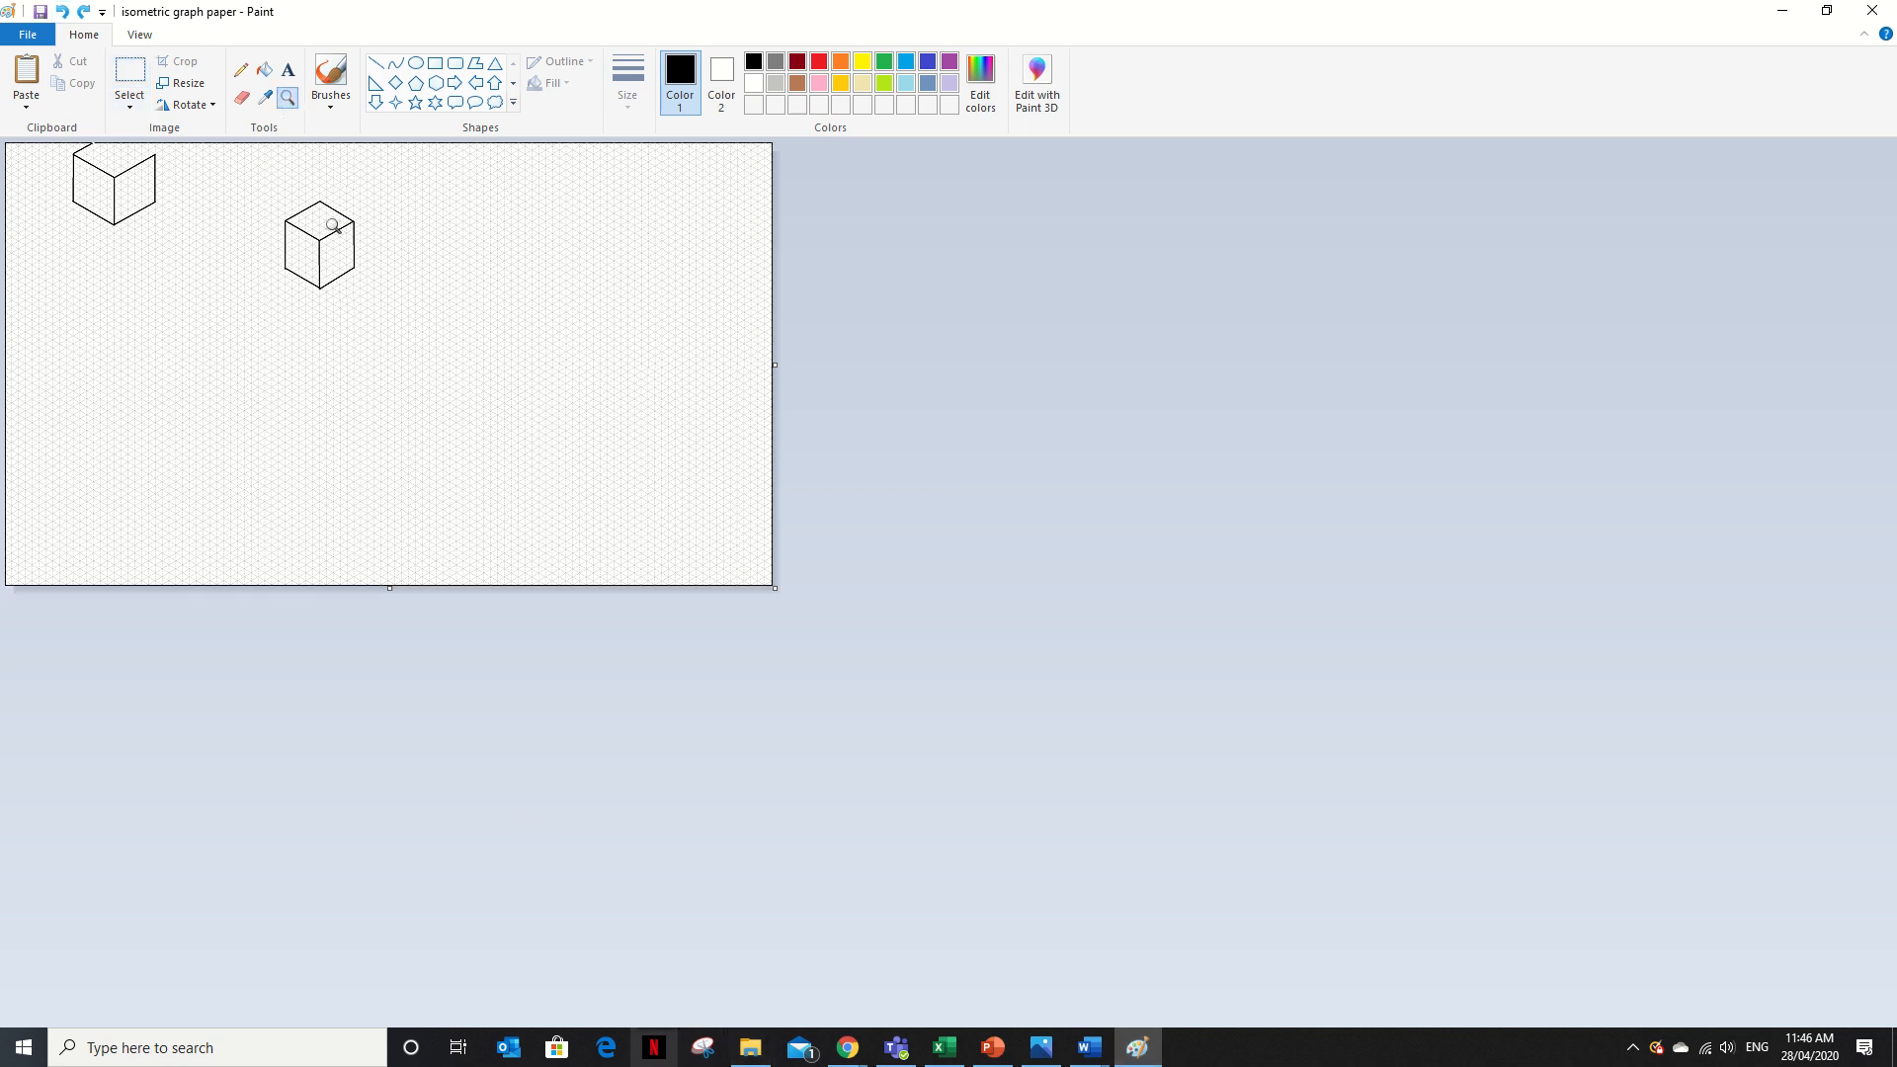
click(346, 248)
click(676, 335)
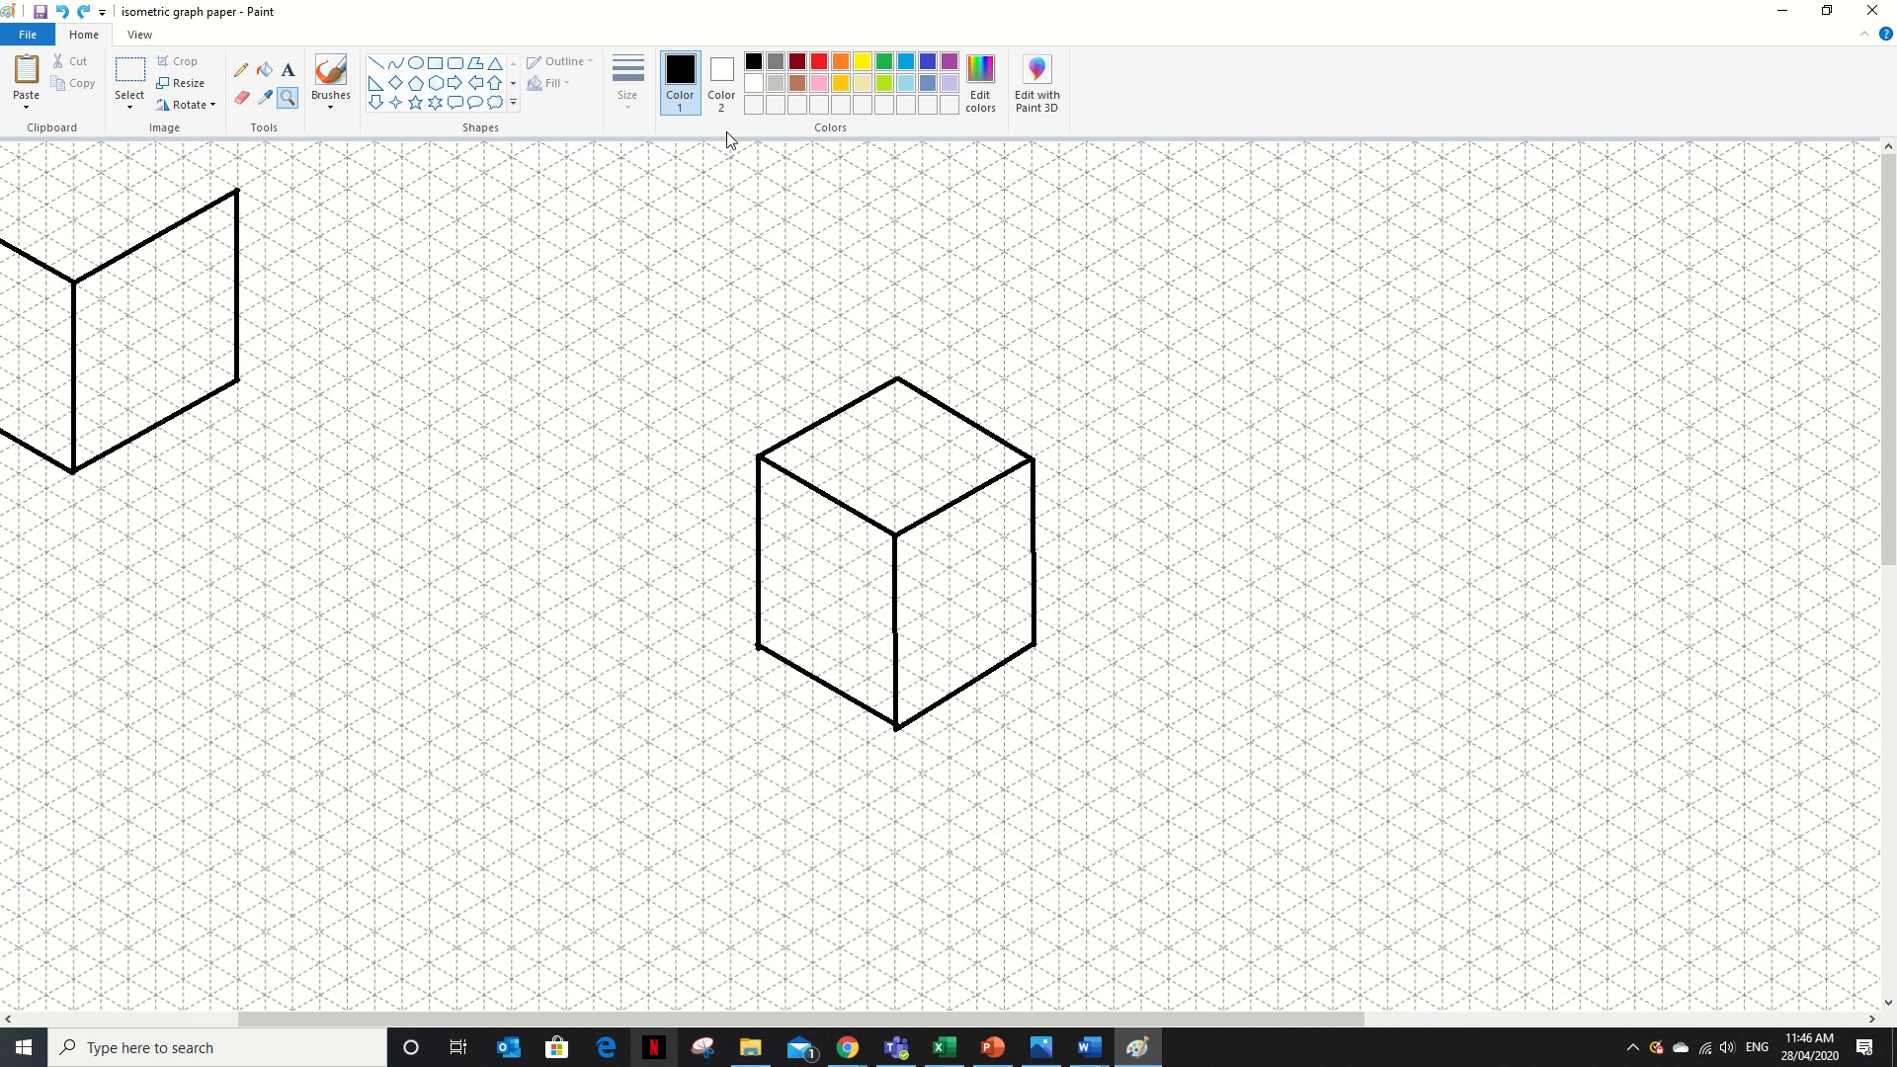
click(241, 98)
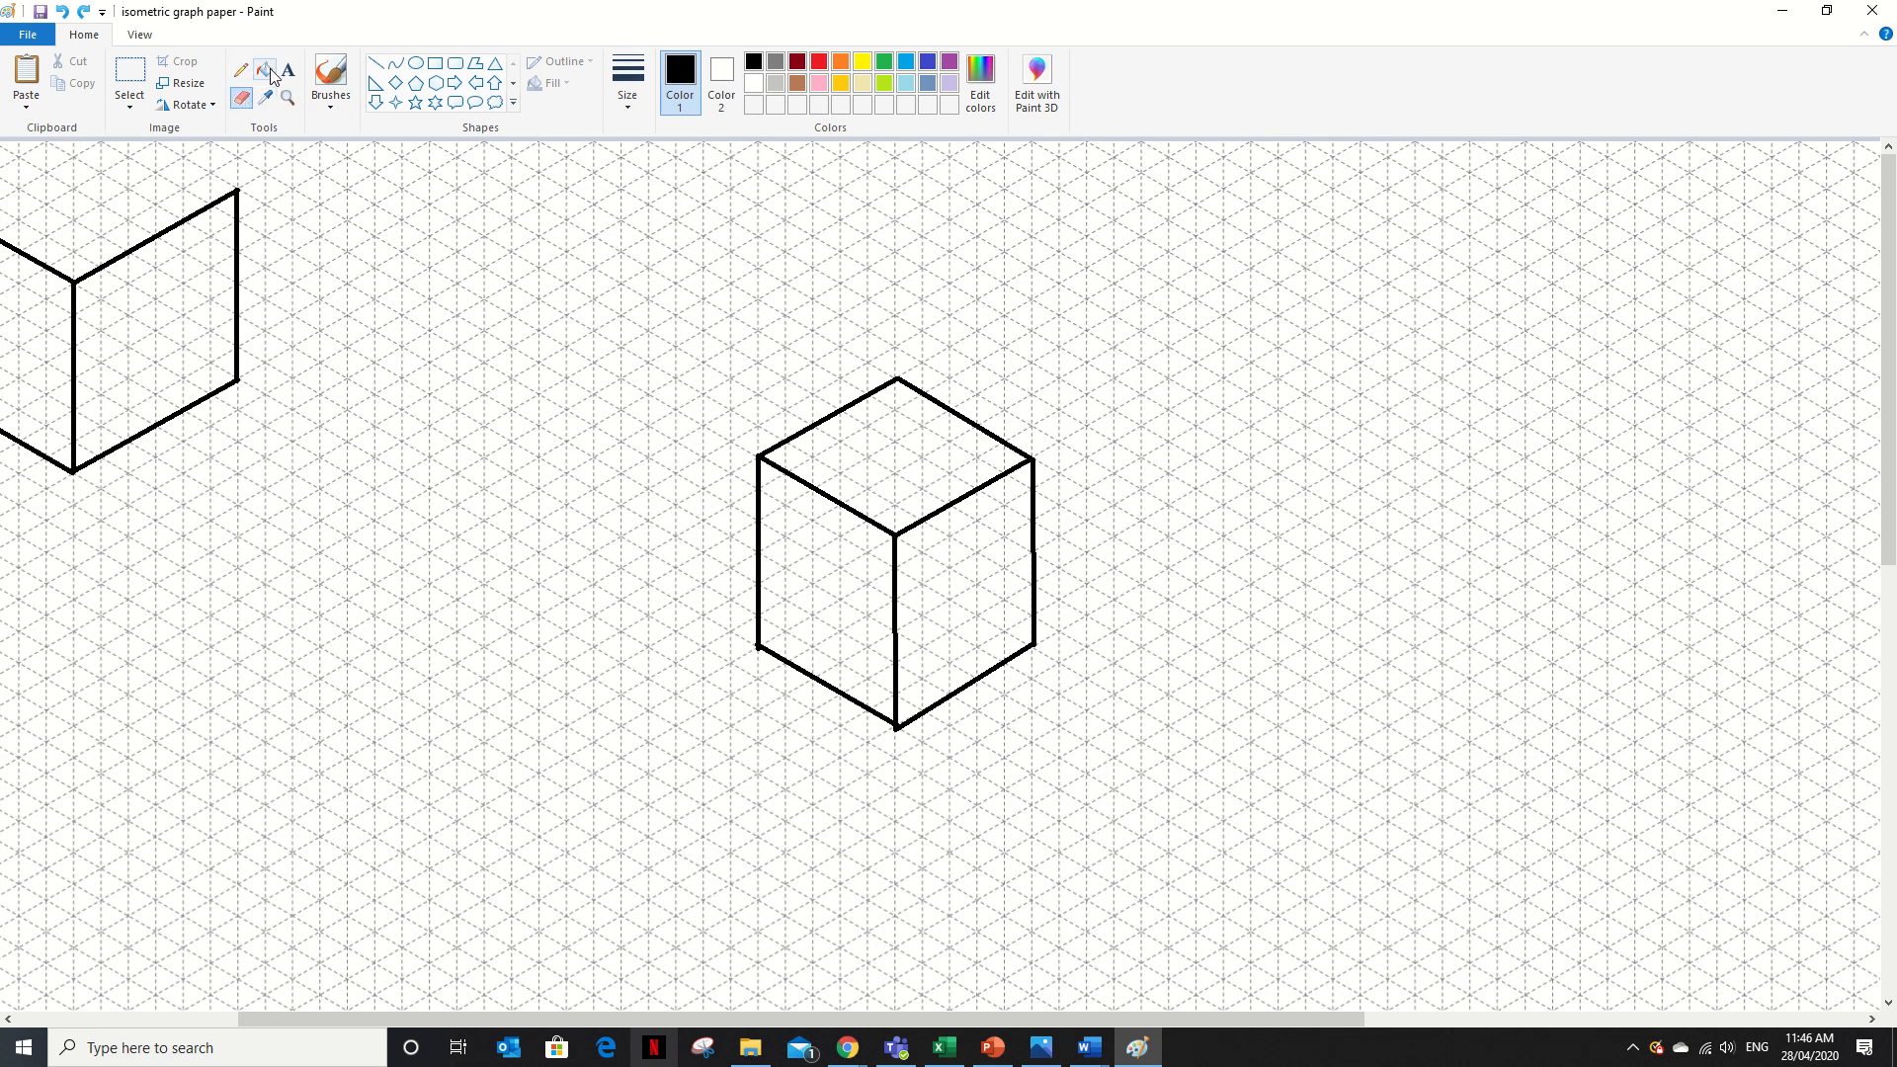
click(269, 74)
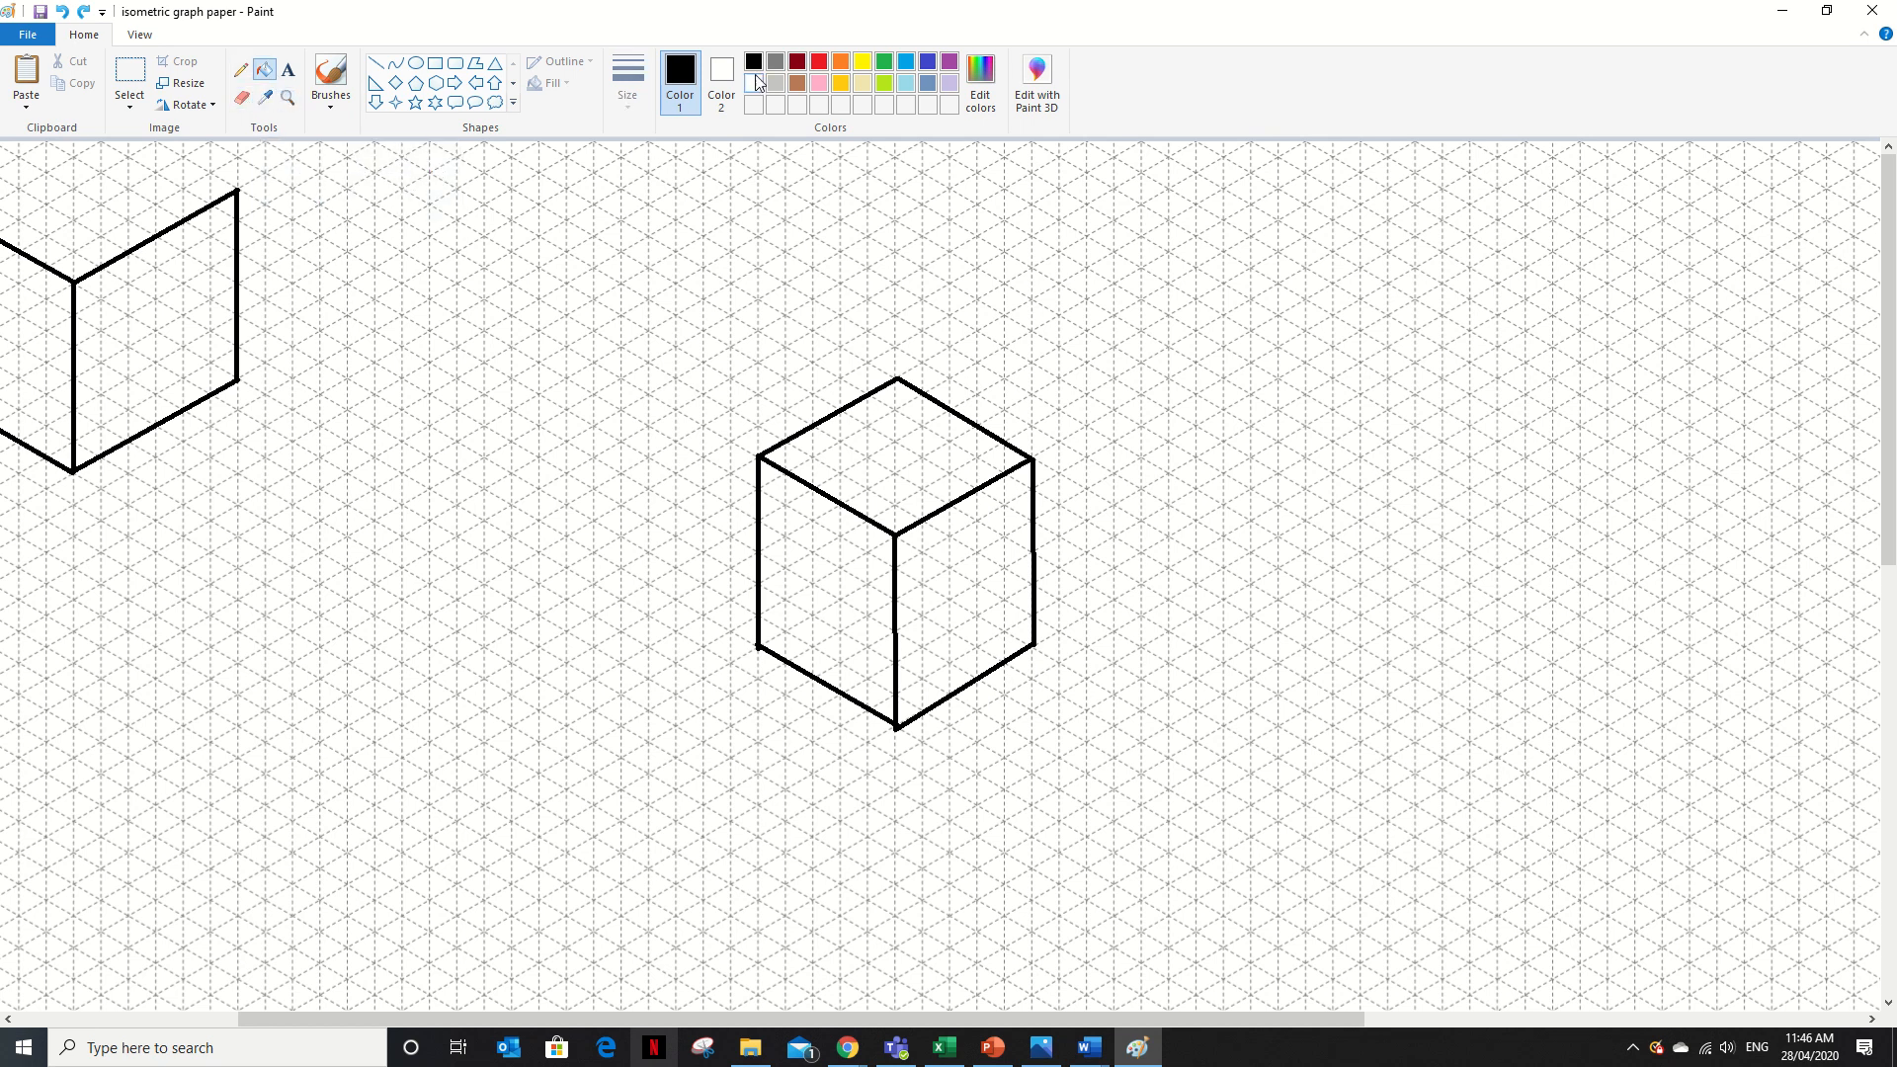
click(773, 63)
click(838, 571)
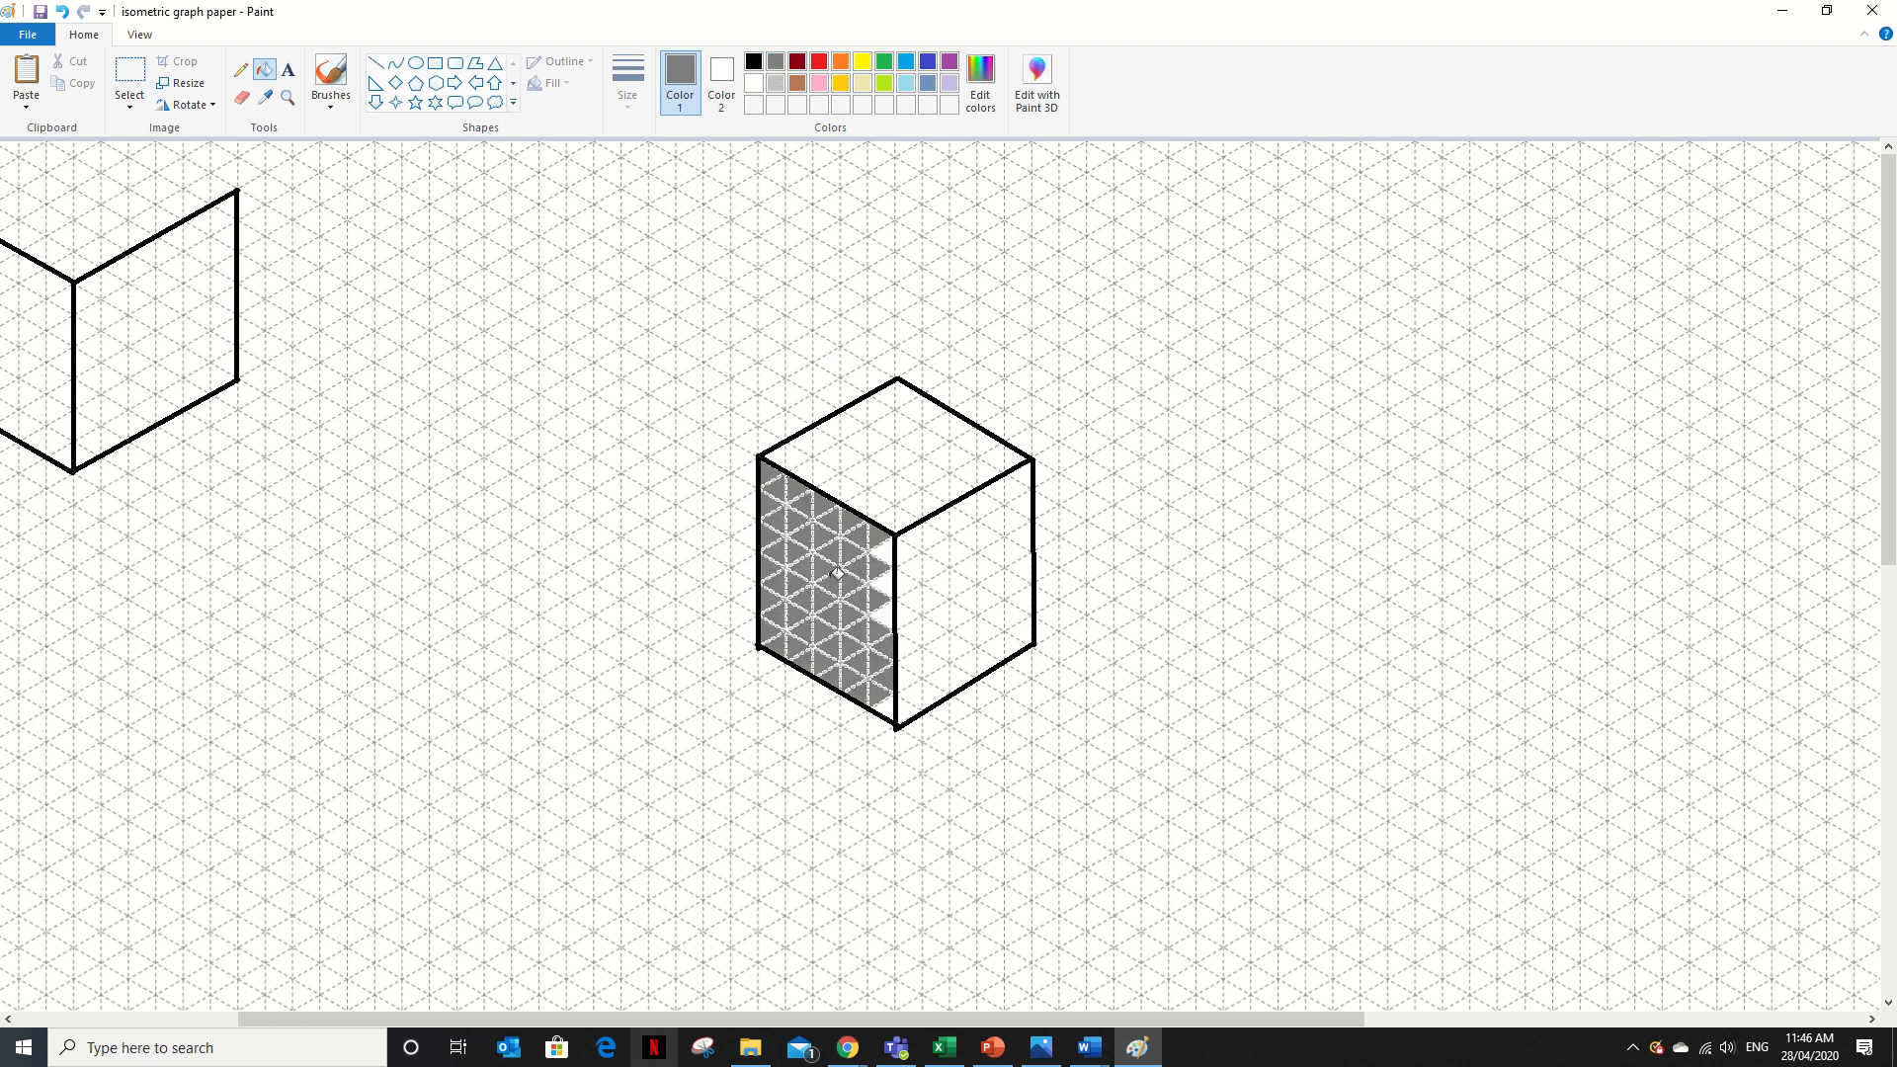
click(883, 549)
click(882, 614)
click(886, 697)
Erase a slanted stroke across the second cube's gray left face with the Eraser
click(241, 98)
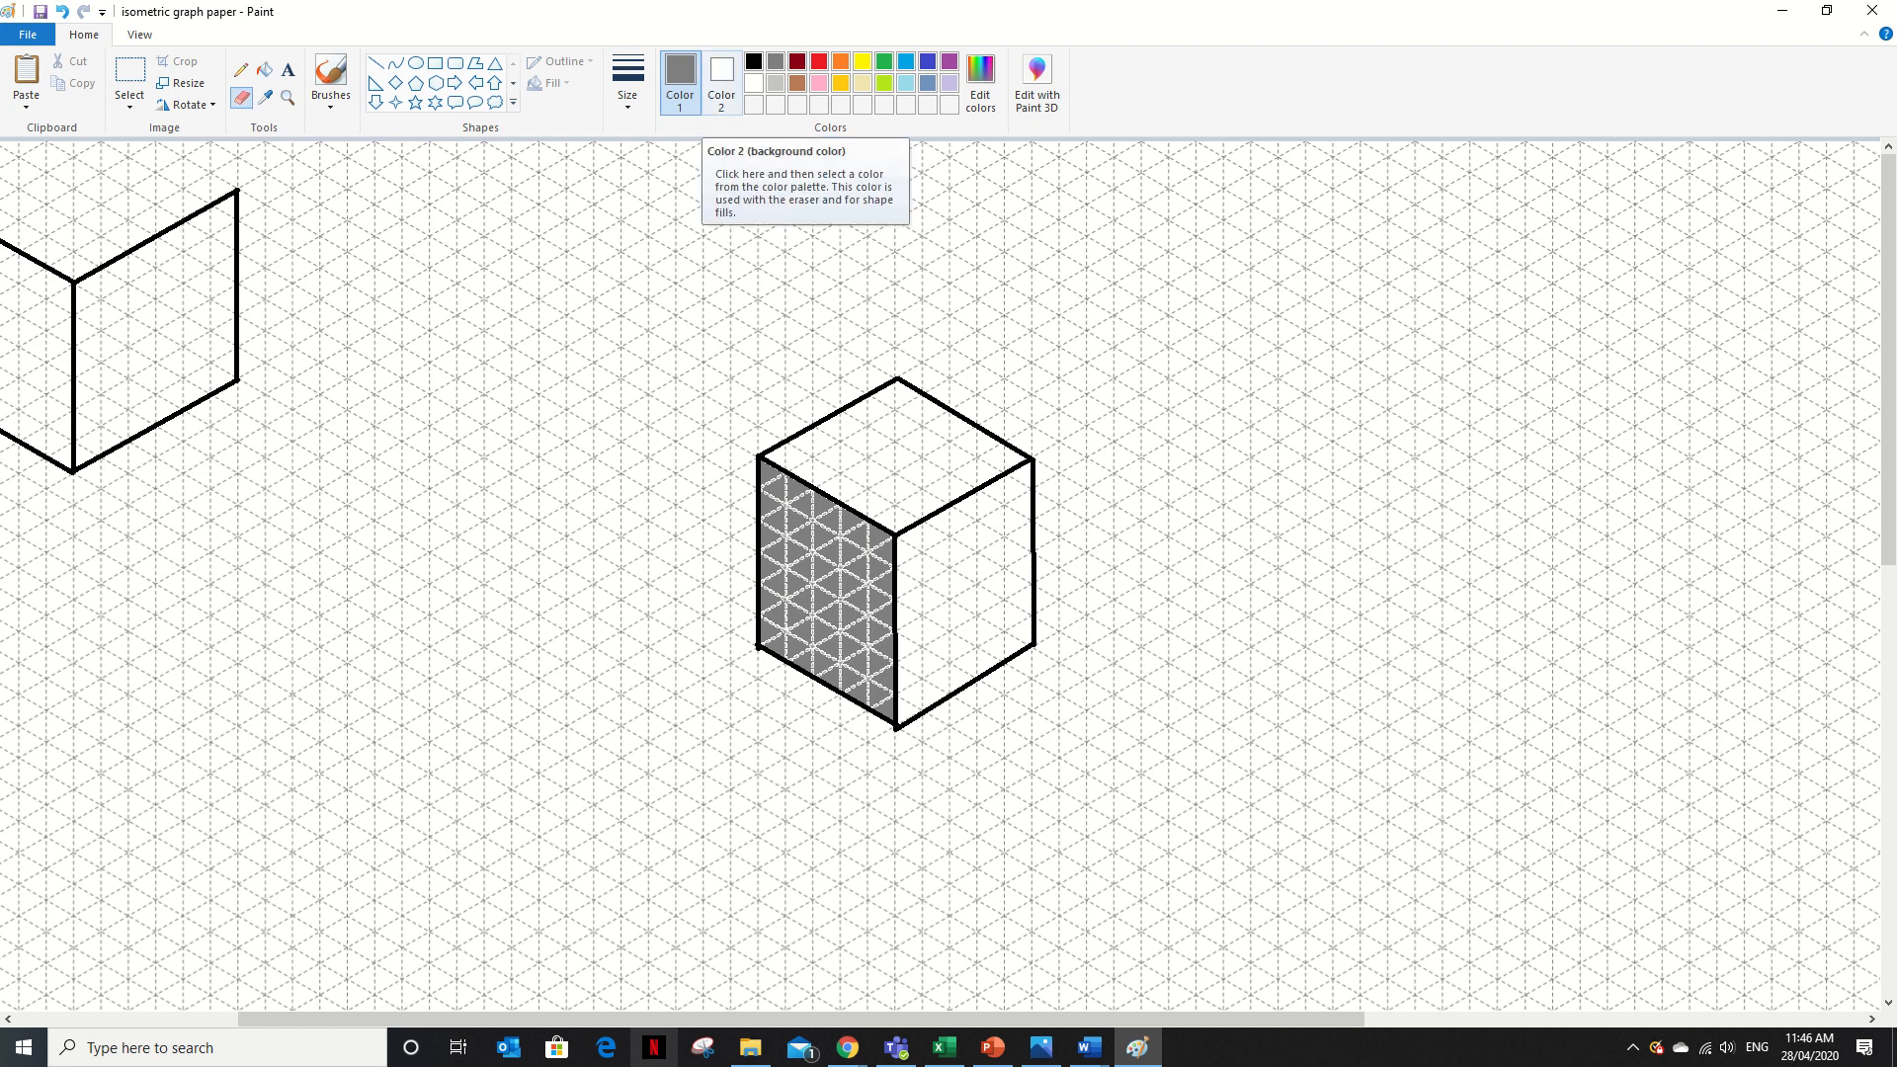
drag(768, 480, 810, 604)
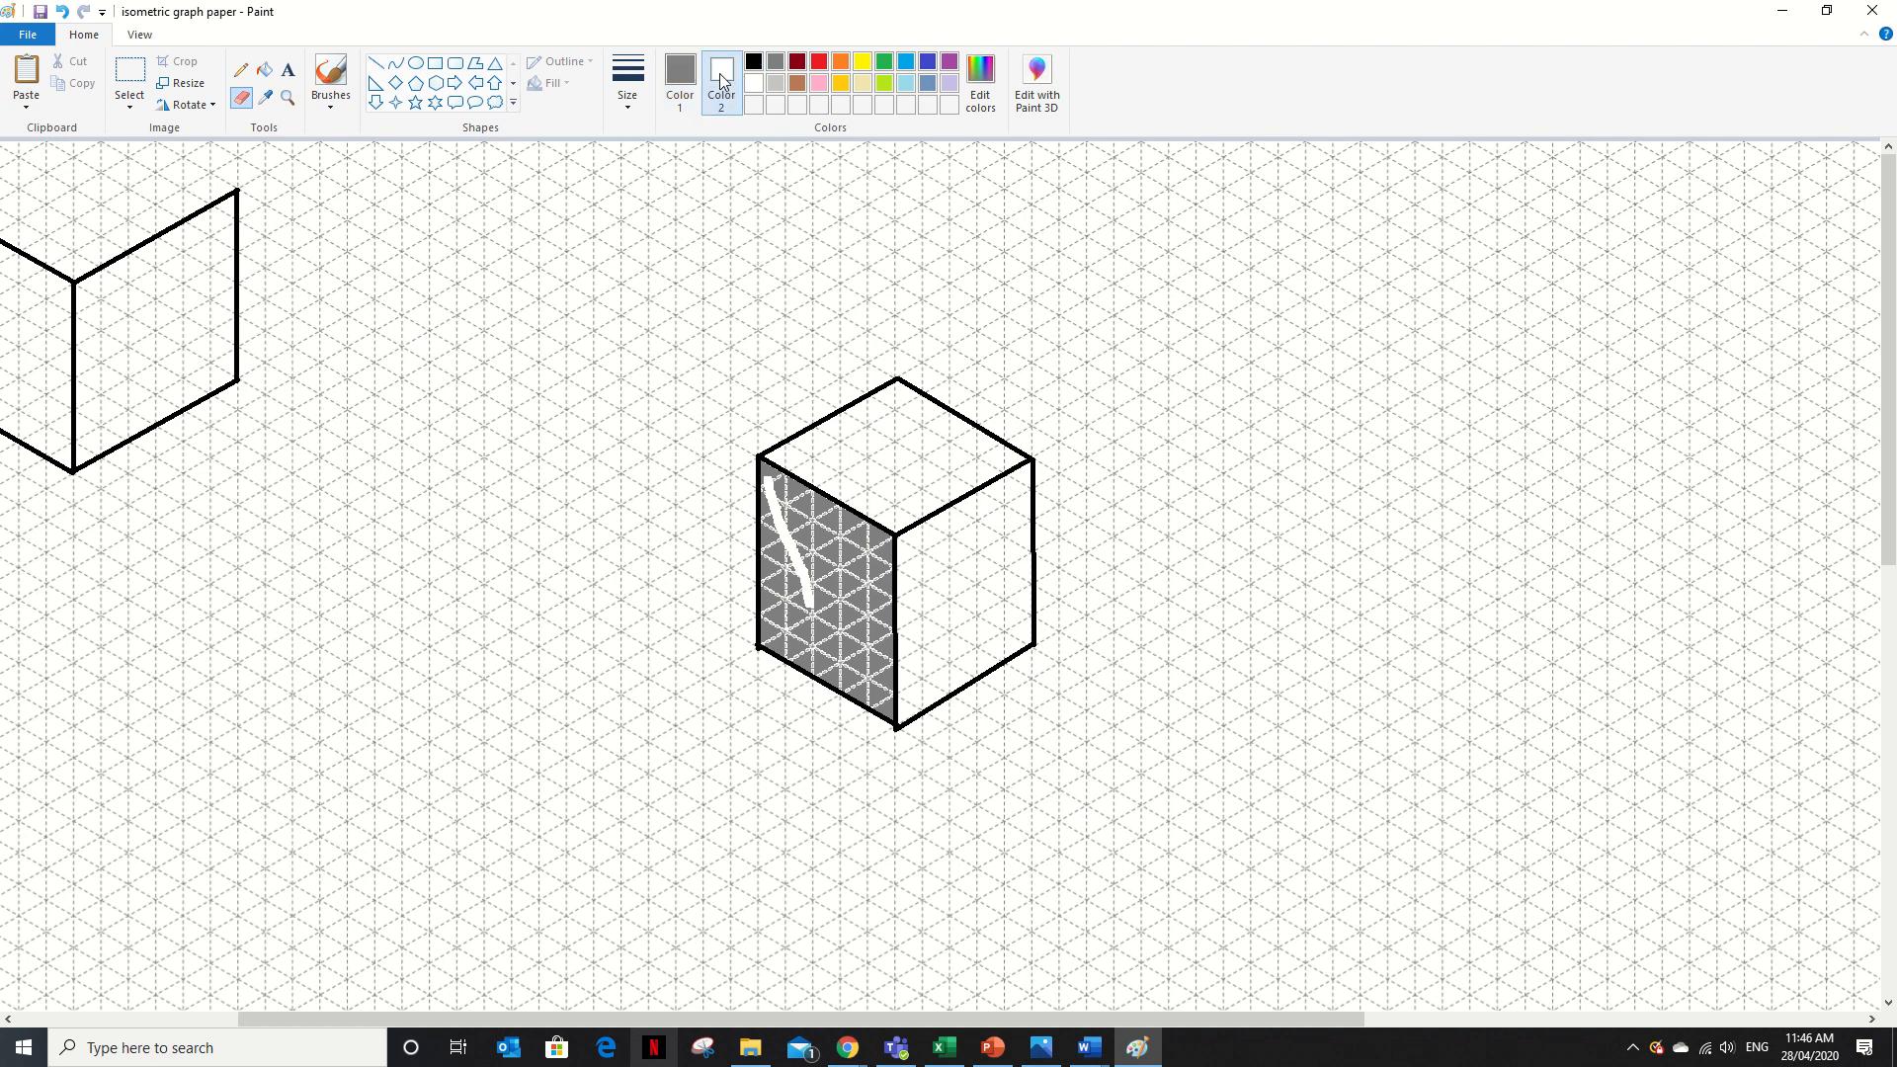
Set Color 2 to black and run the Eraser in a slanted stroke across the second cube's gray left face
click(754, 63)
mouse_move(773, 484)
mouse_down()
mouse_move(798, 614)
mouse_move(812, 585)
mouse_up()
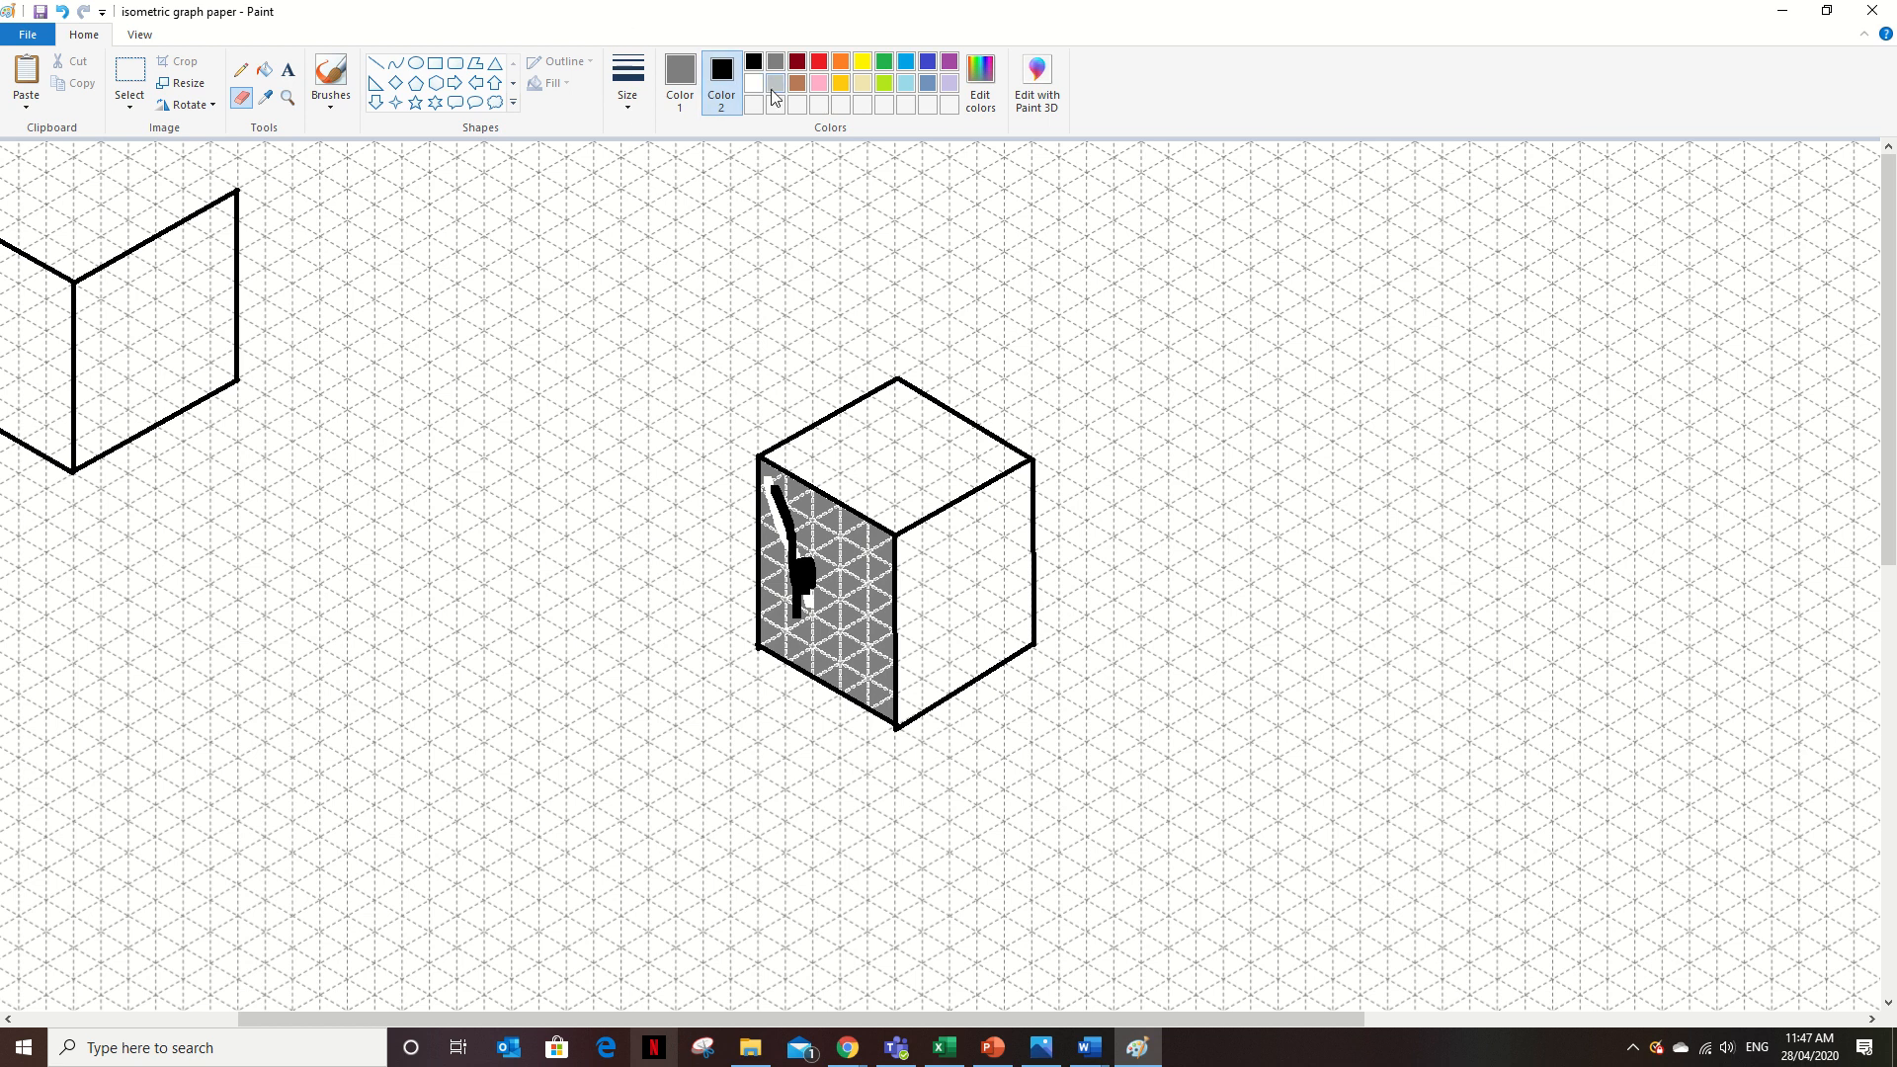
Set Color 2 back to white and erase some grid lines inside the lower-left edge of the second cube's top face
click(755, 83)
click(288, 96)
click(918, 544)
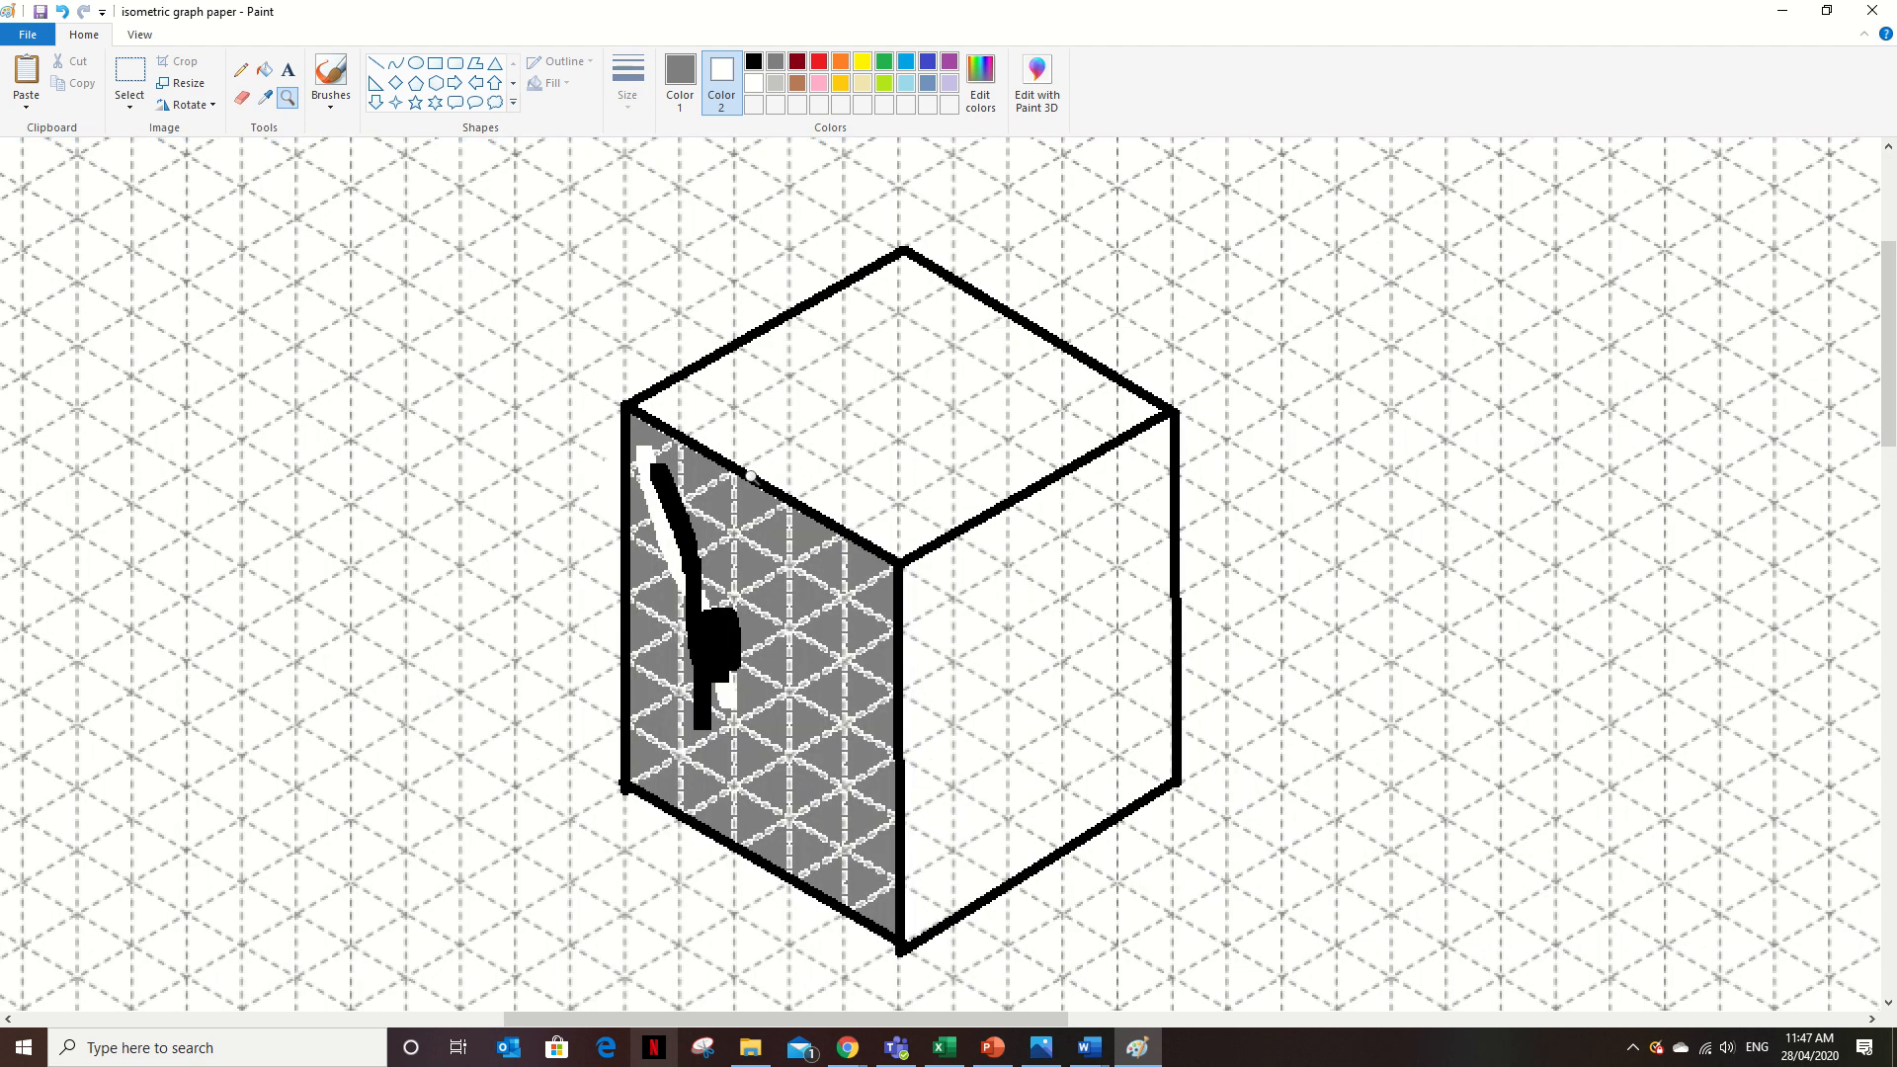
click(810, 468)
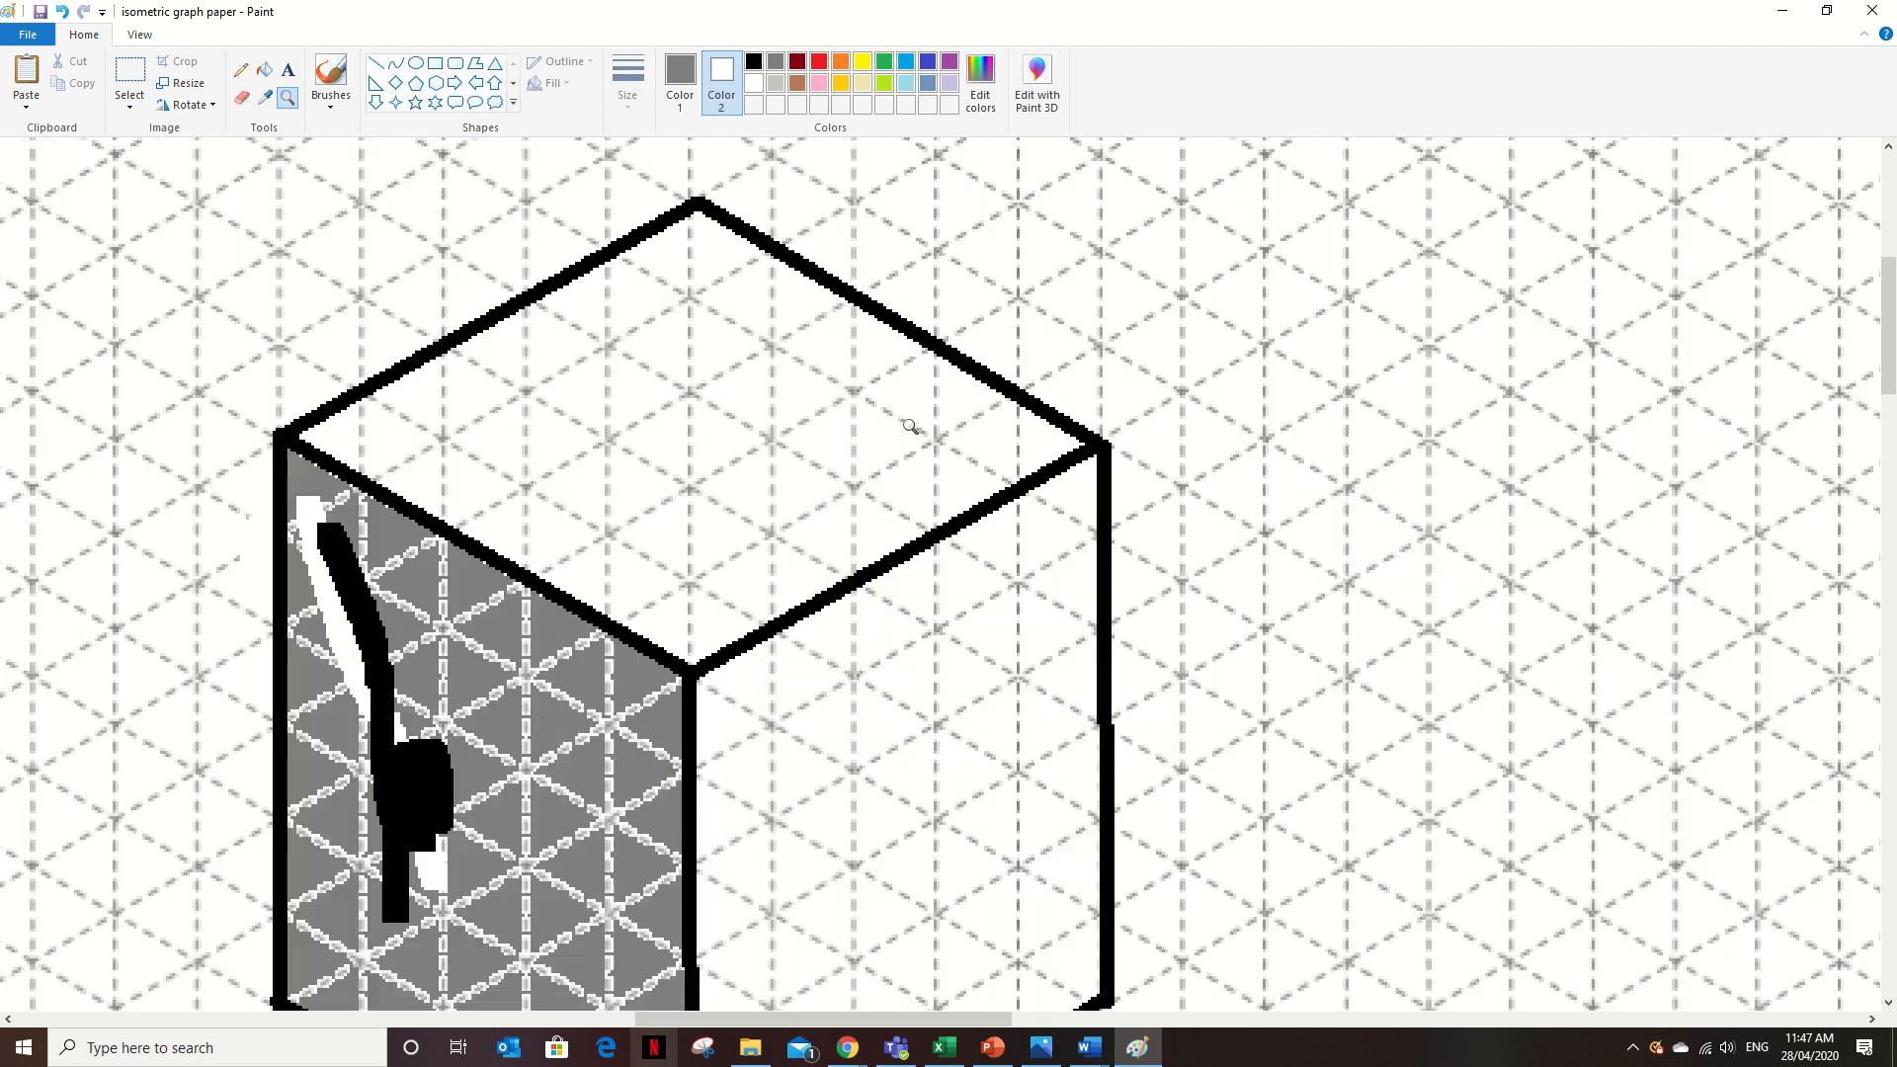
click(241, 97)
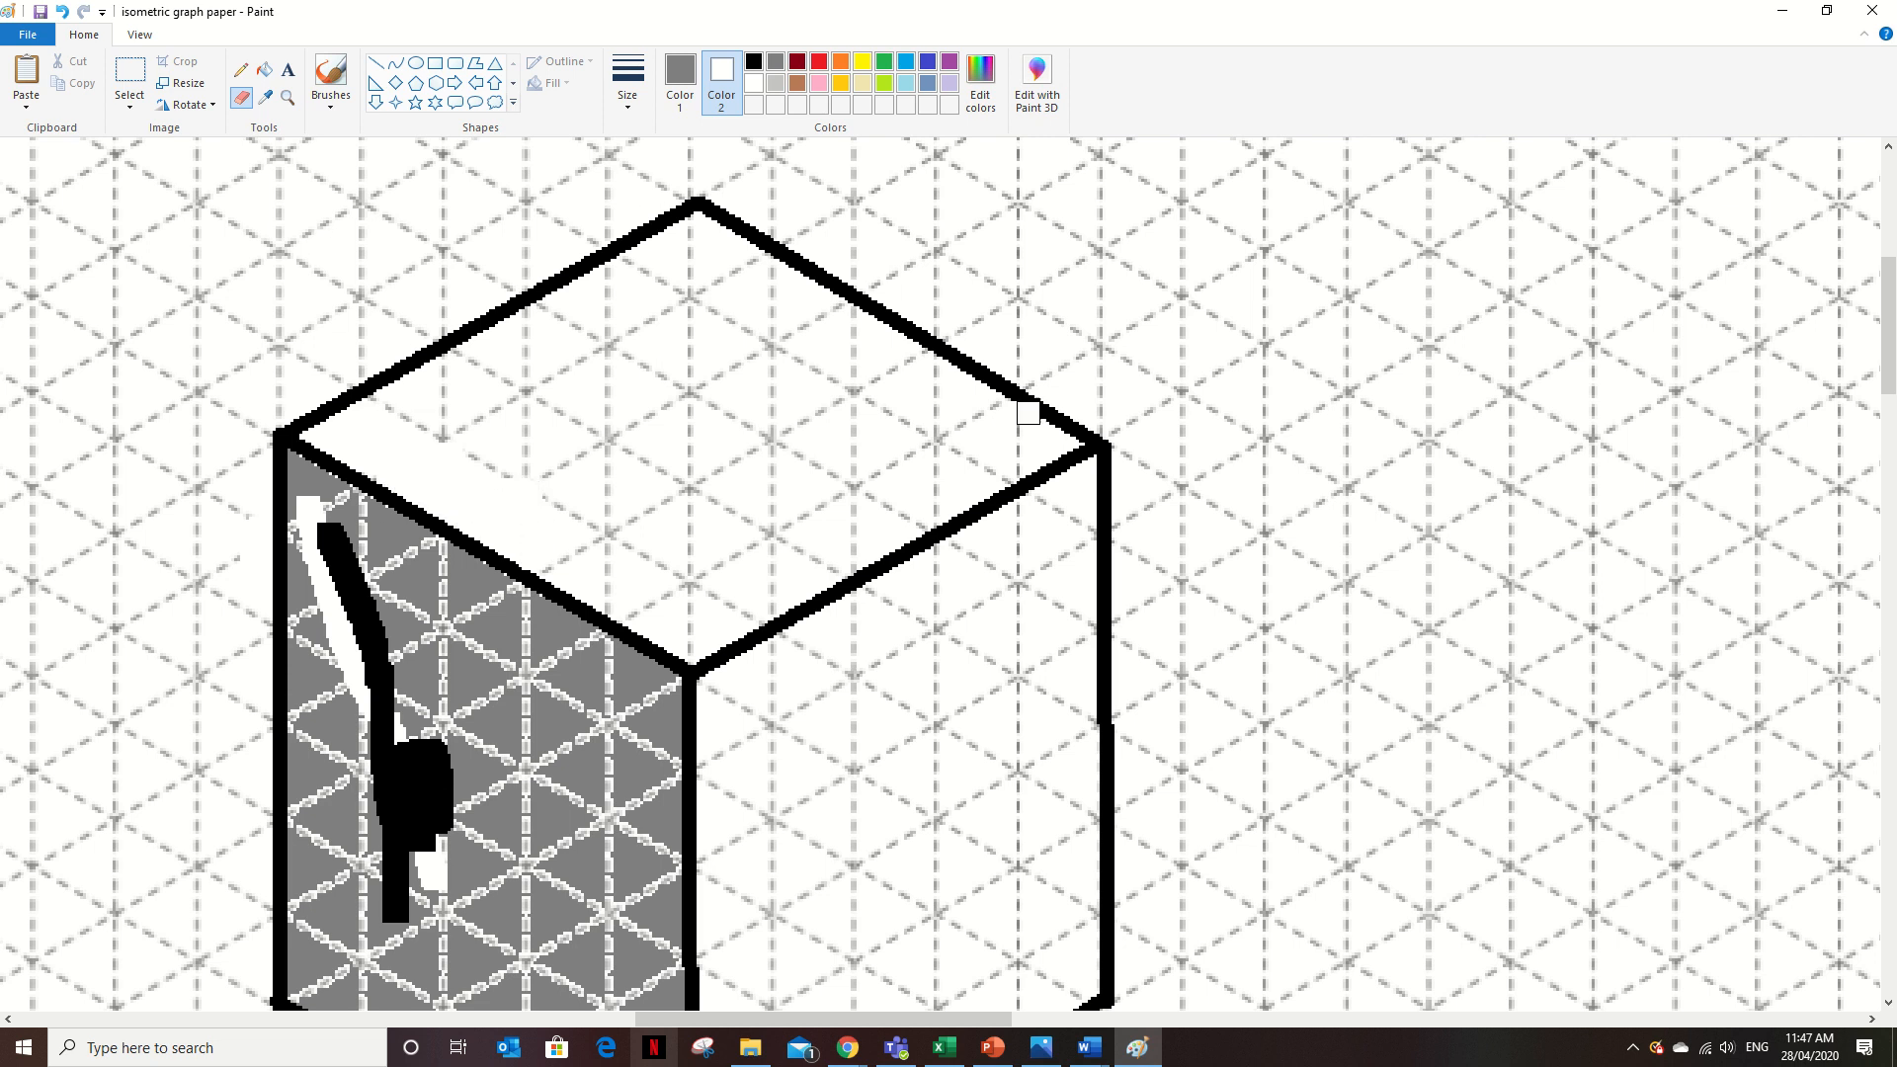
Clear most grid lines from the second cube's top face by selecting and deleting rectangular areas in its middle, lower and upper parts
click(132, 79)
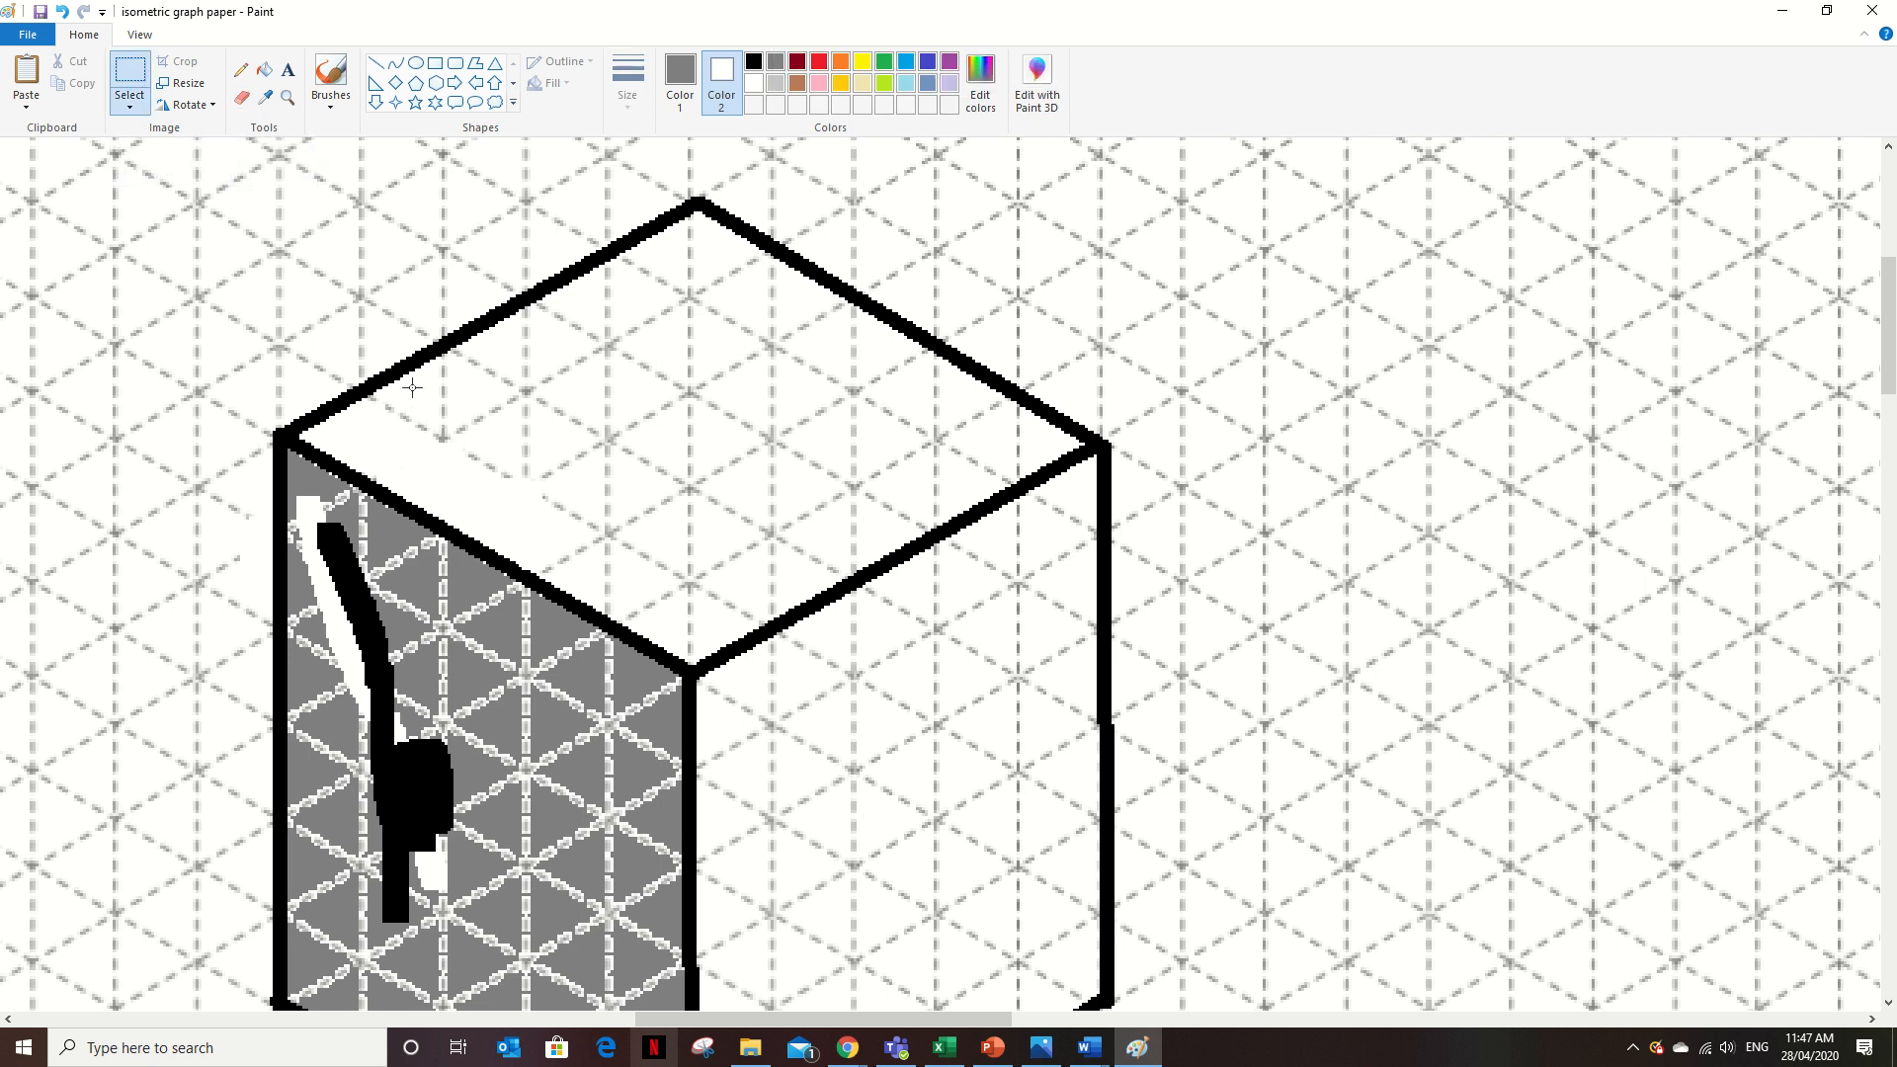
drag(417, 321, 495, 392)
click(678, 348)
drag(440, 366, 941, 512)
key(Delete)
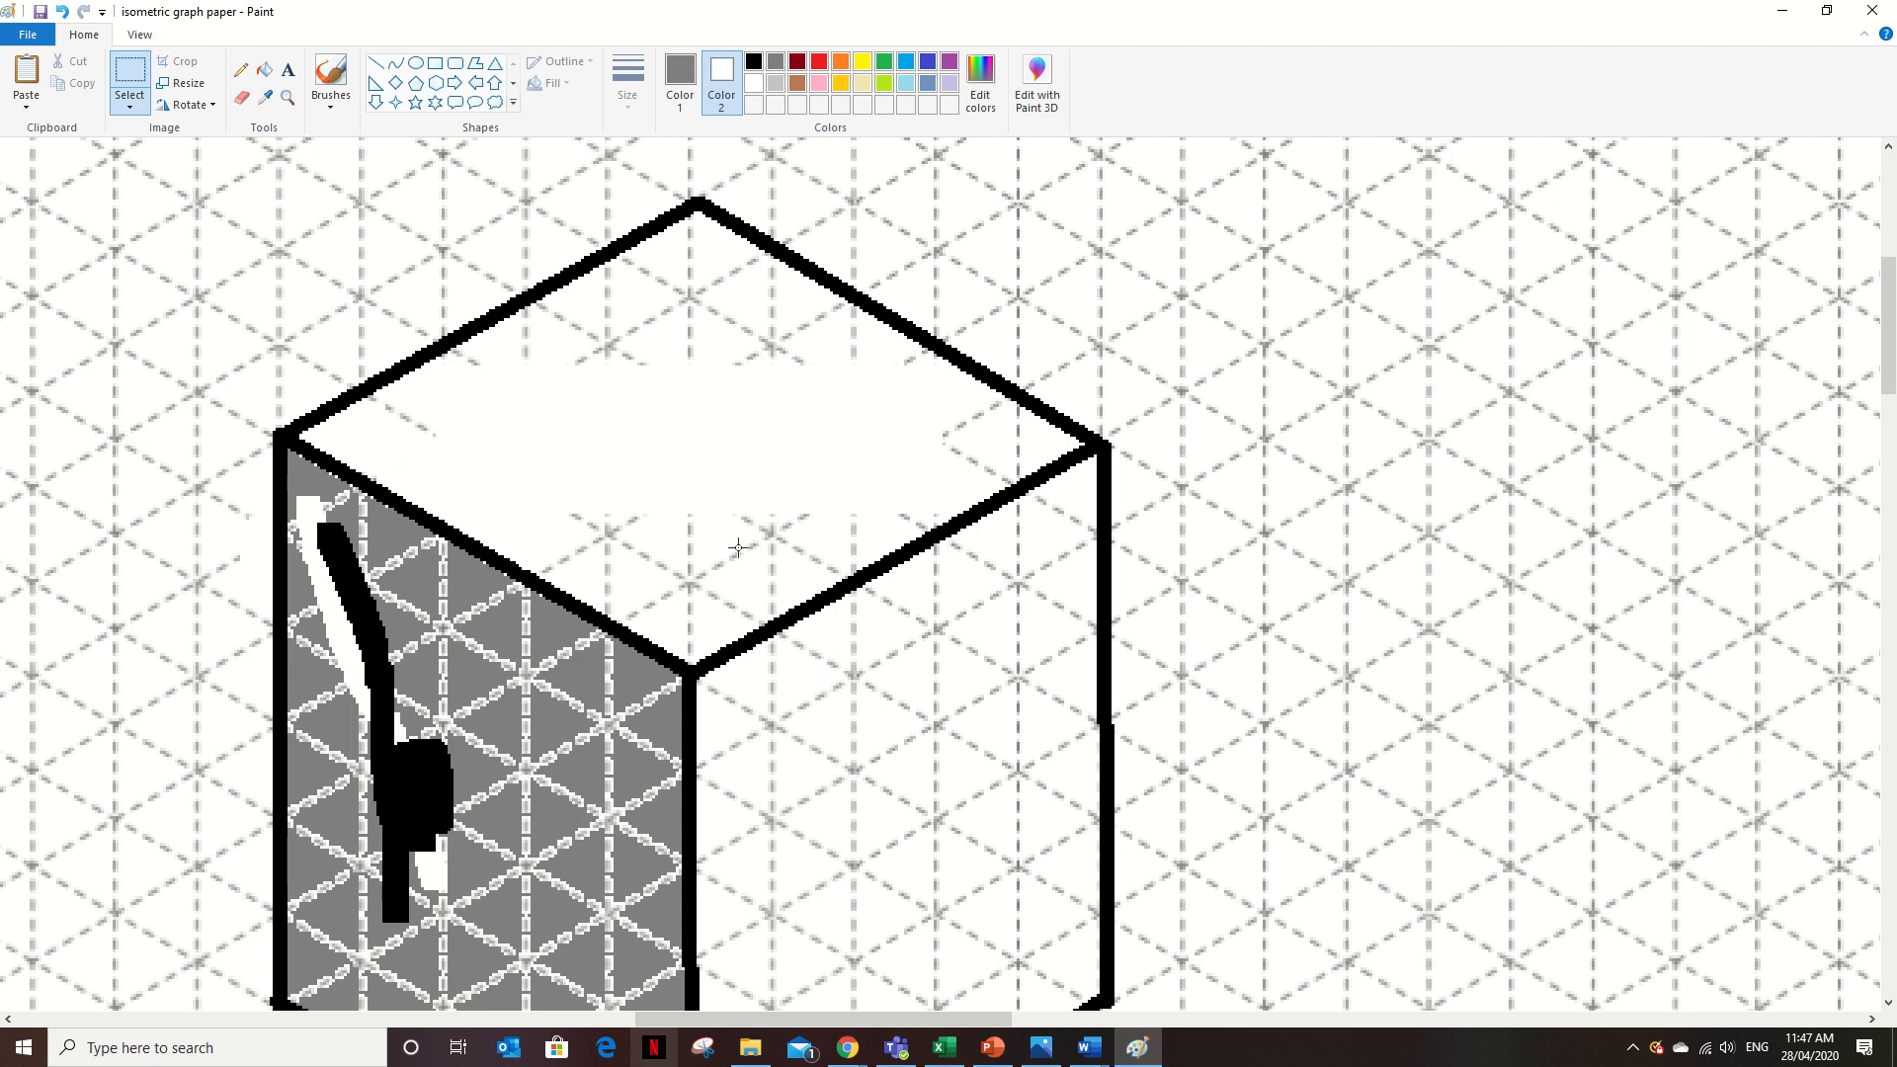
drag(565, 500, 856, 571)
key(Delete)
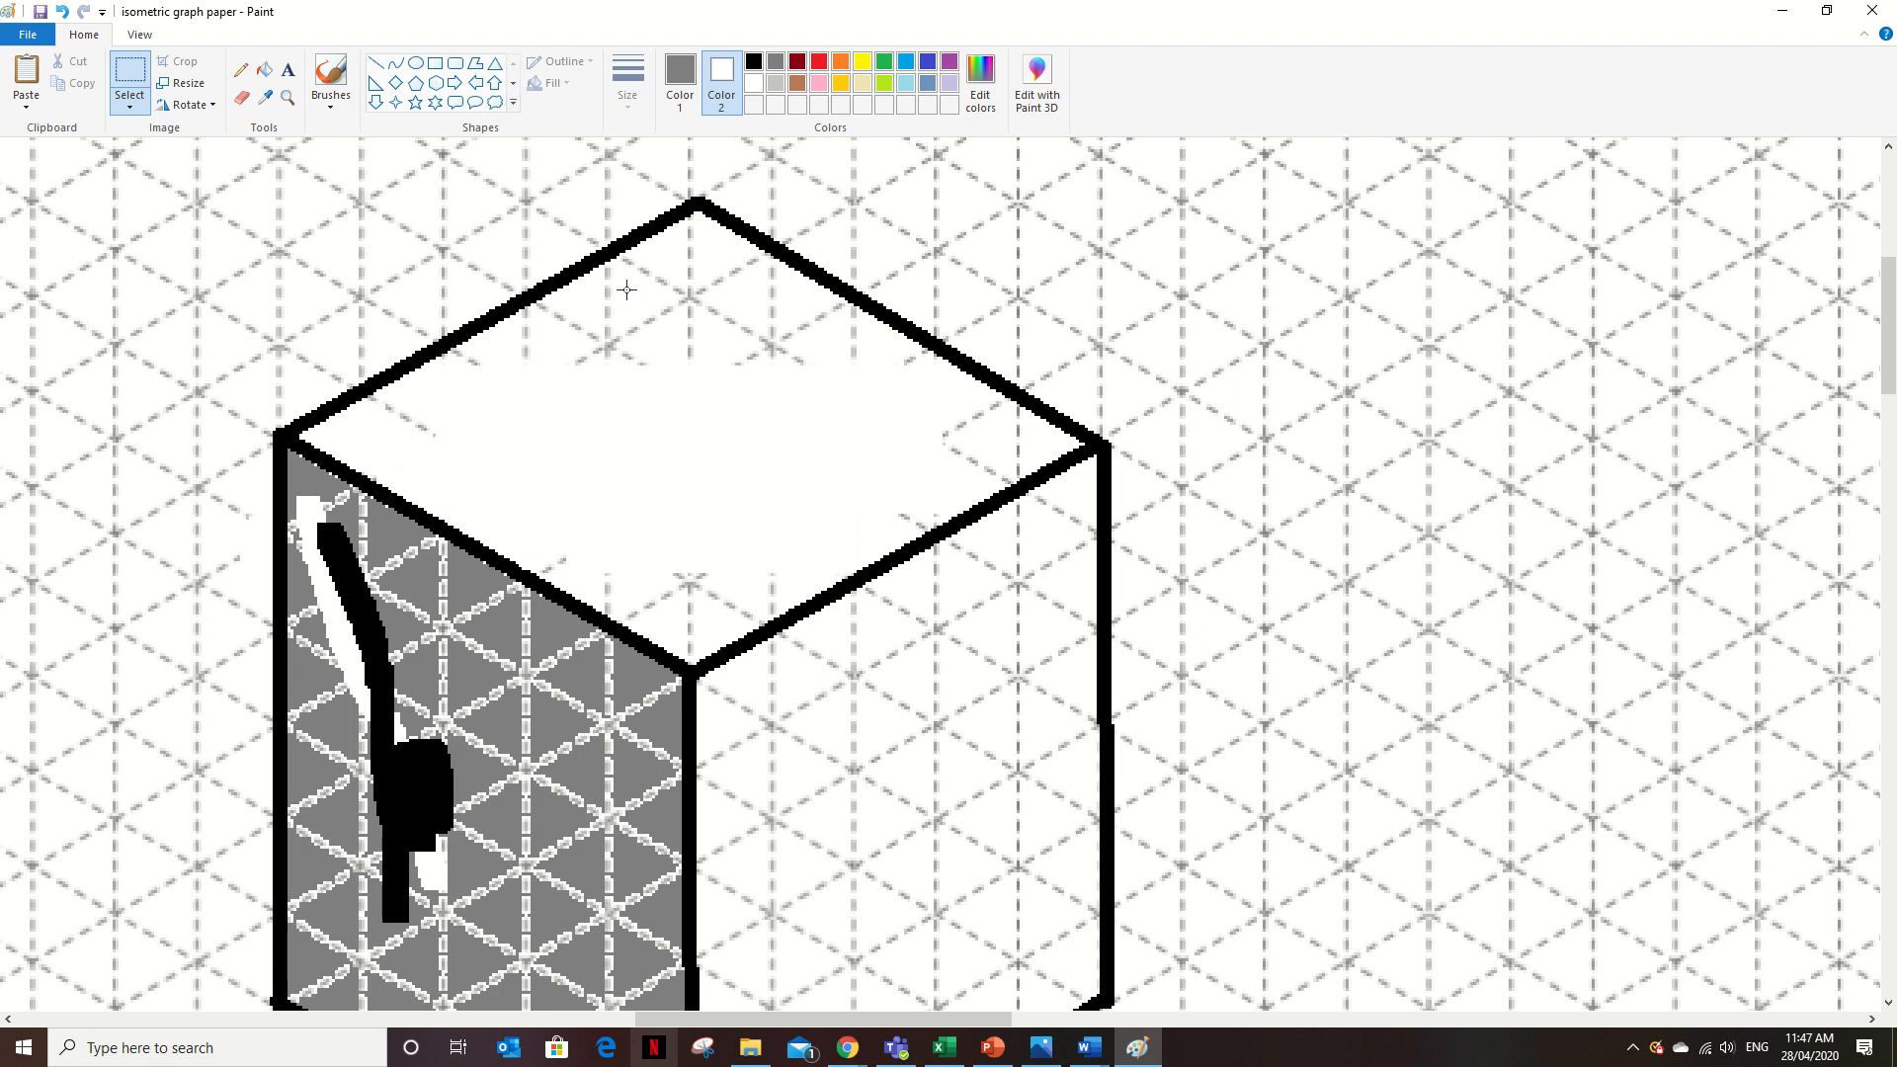
drag(597, 288, 777, 394)
key(Delete)
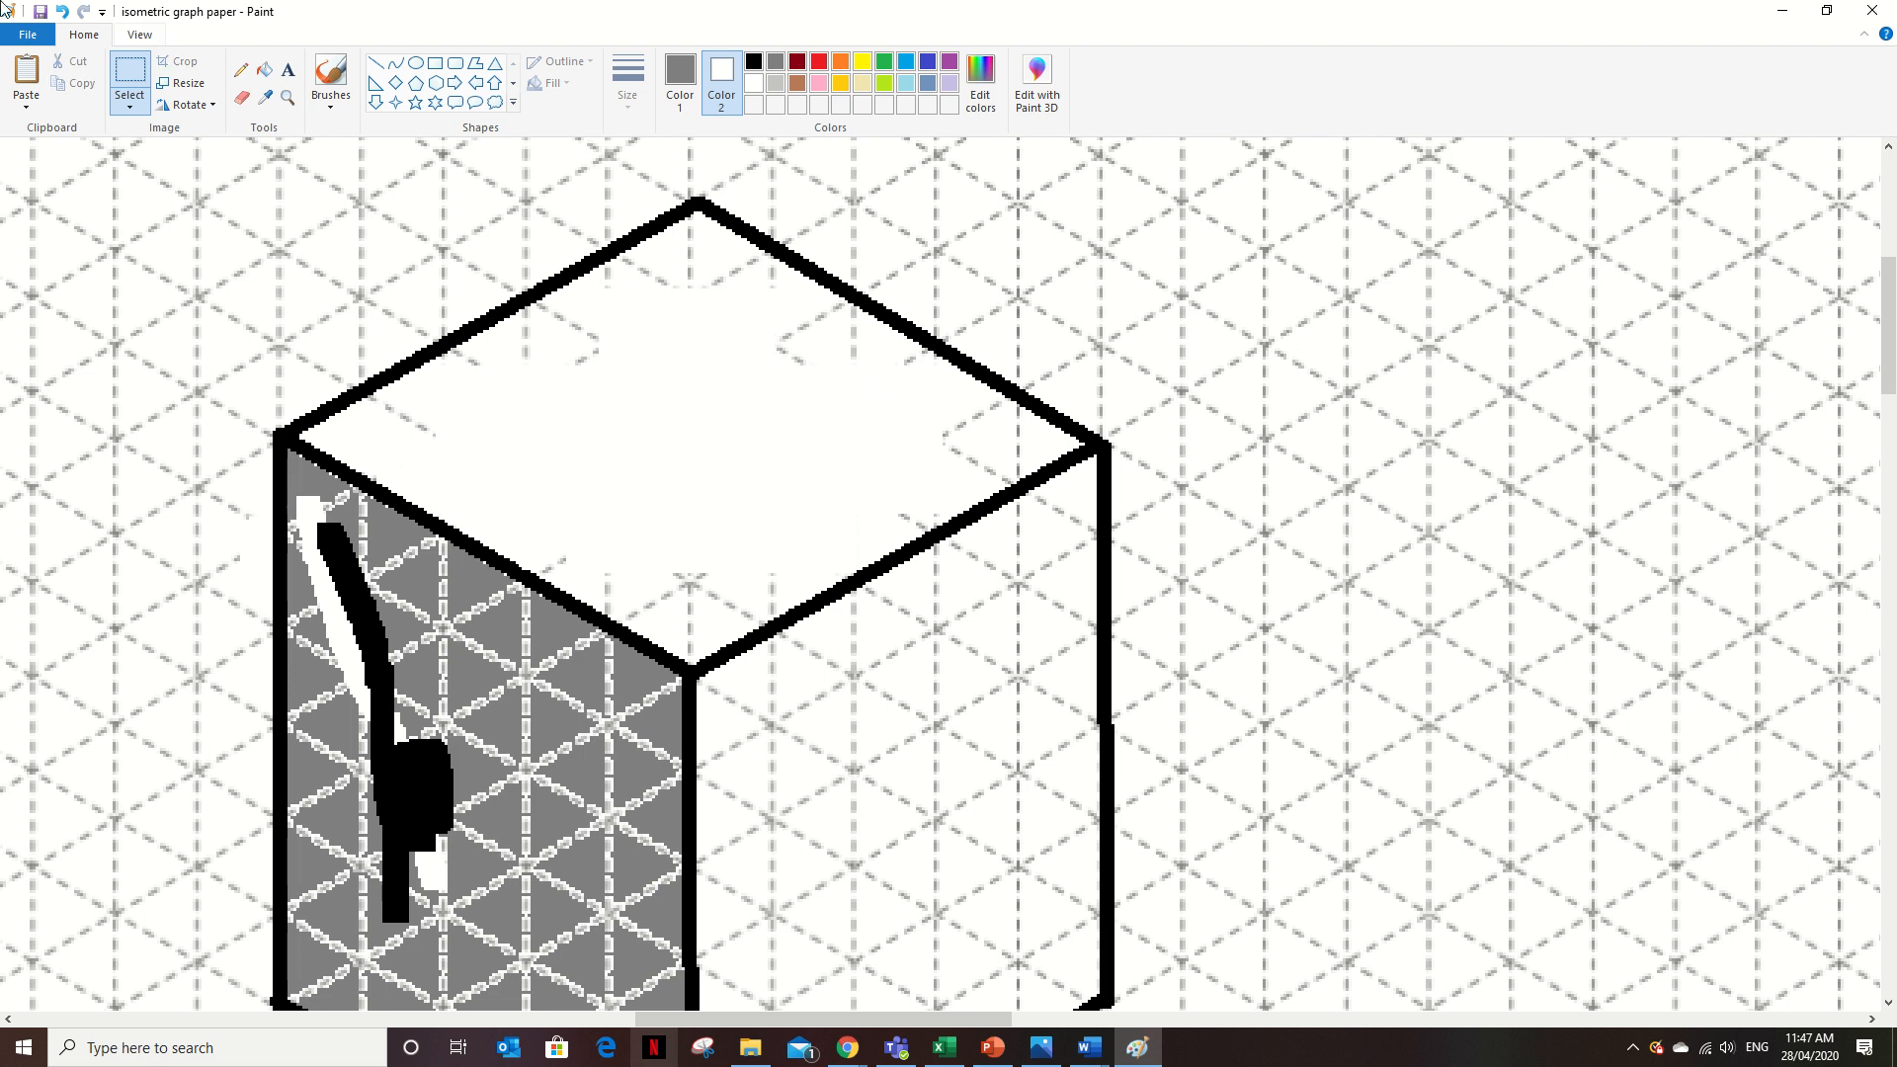
click(242, 97)
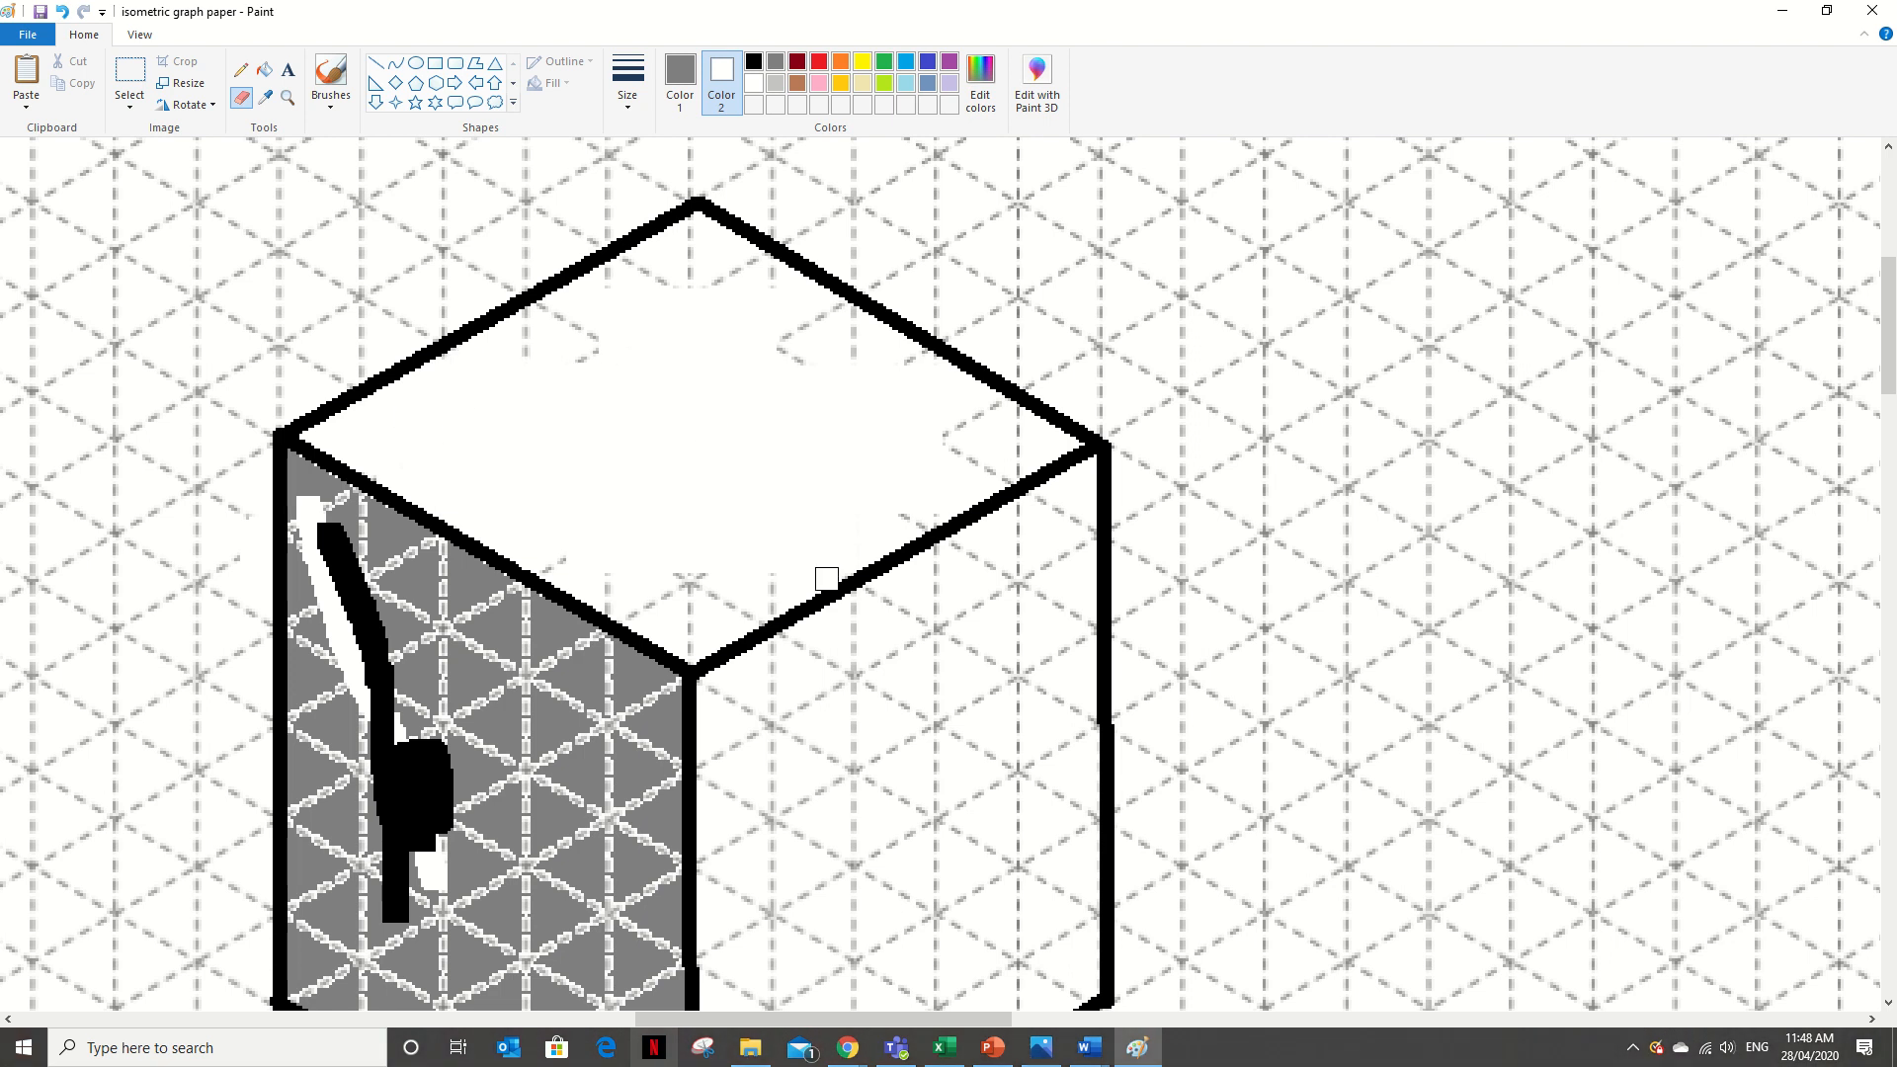
Set Color 1 and Color 2 to dark red and fill the second cube's top face with dark red
click(264, 69)
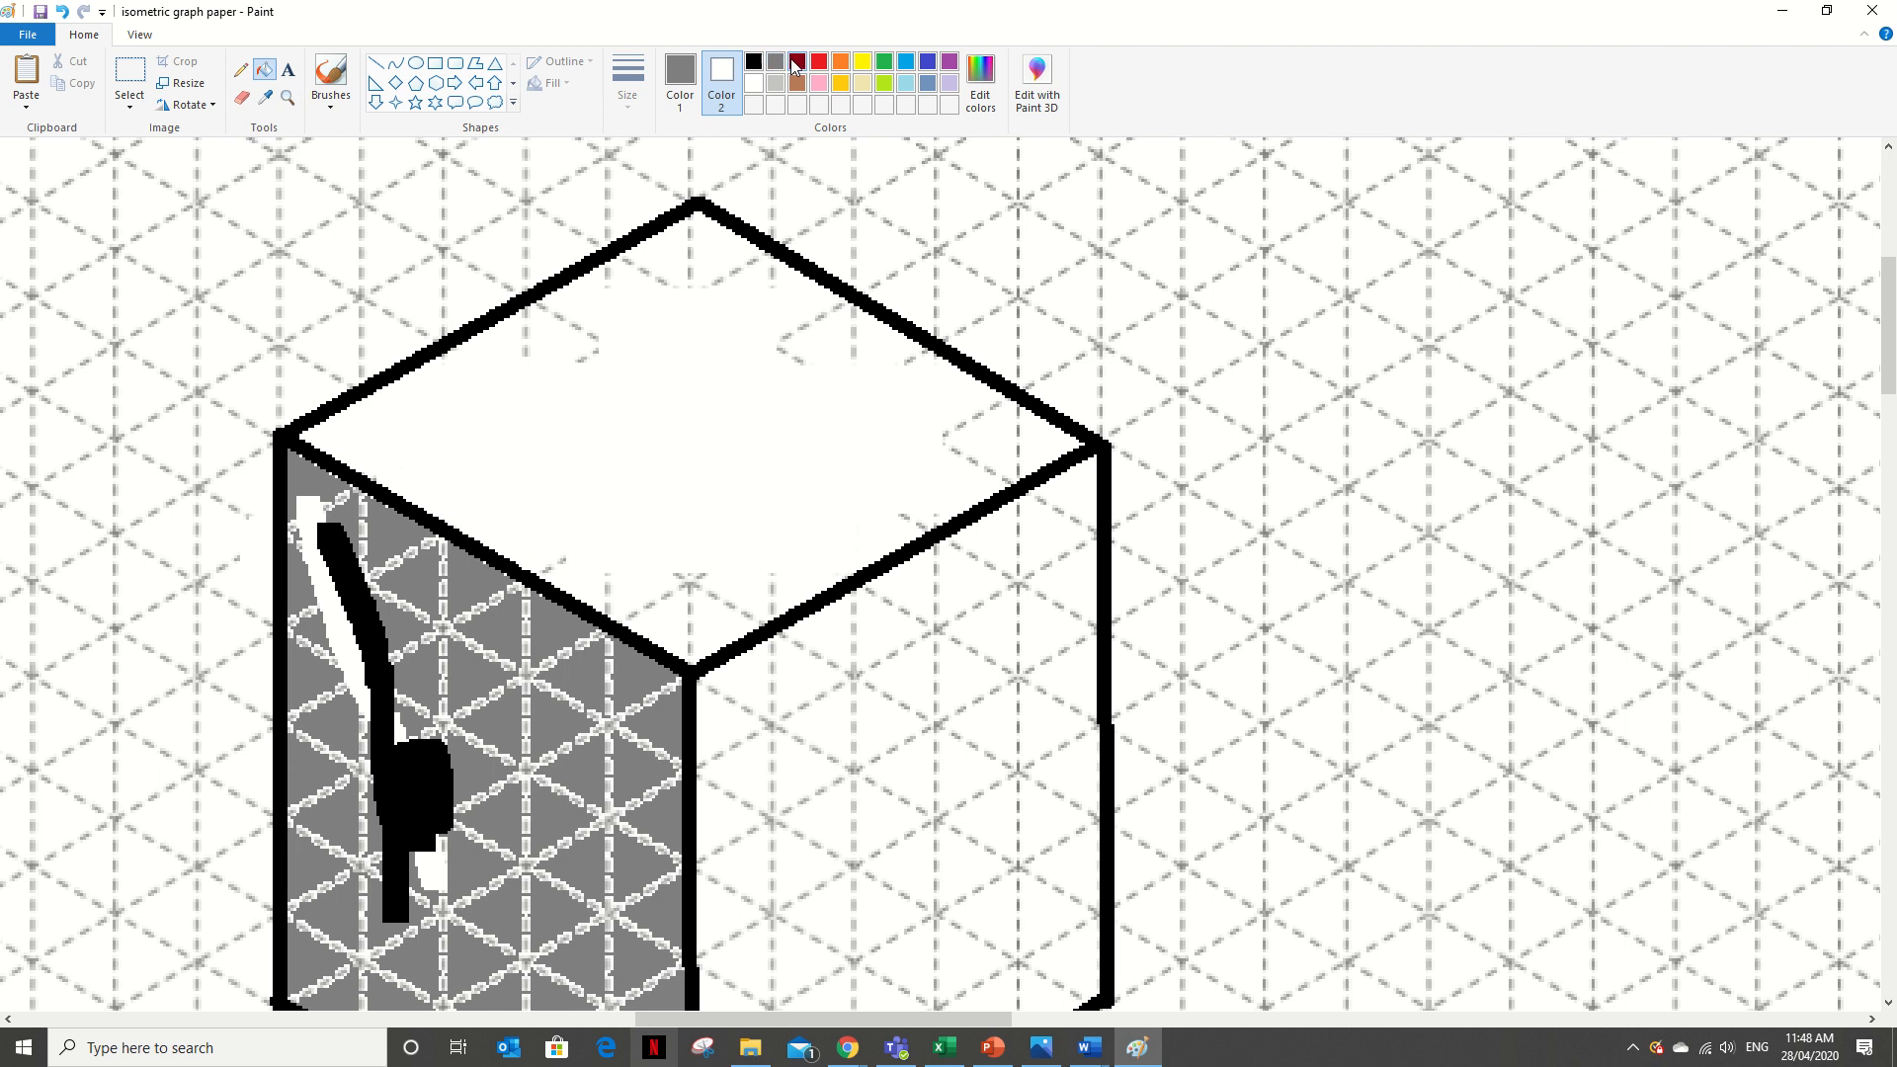
right_click(797, 66)
click(662, 406)
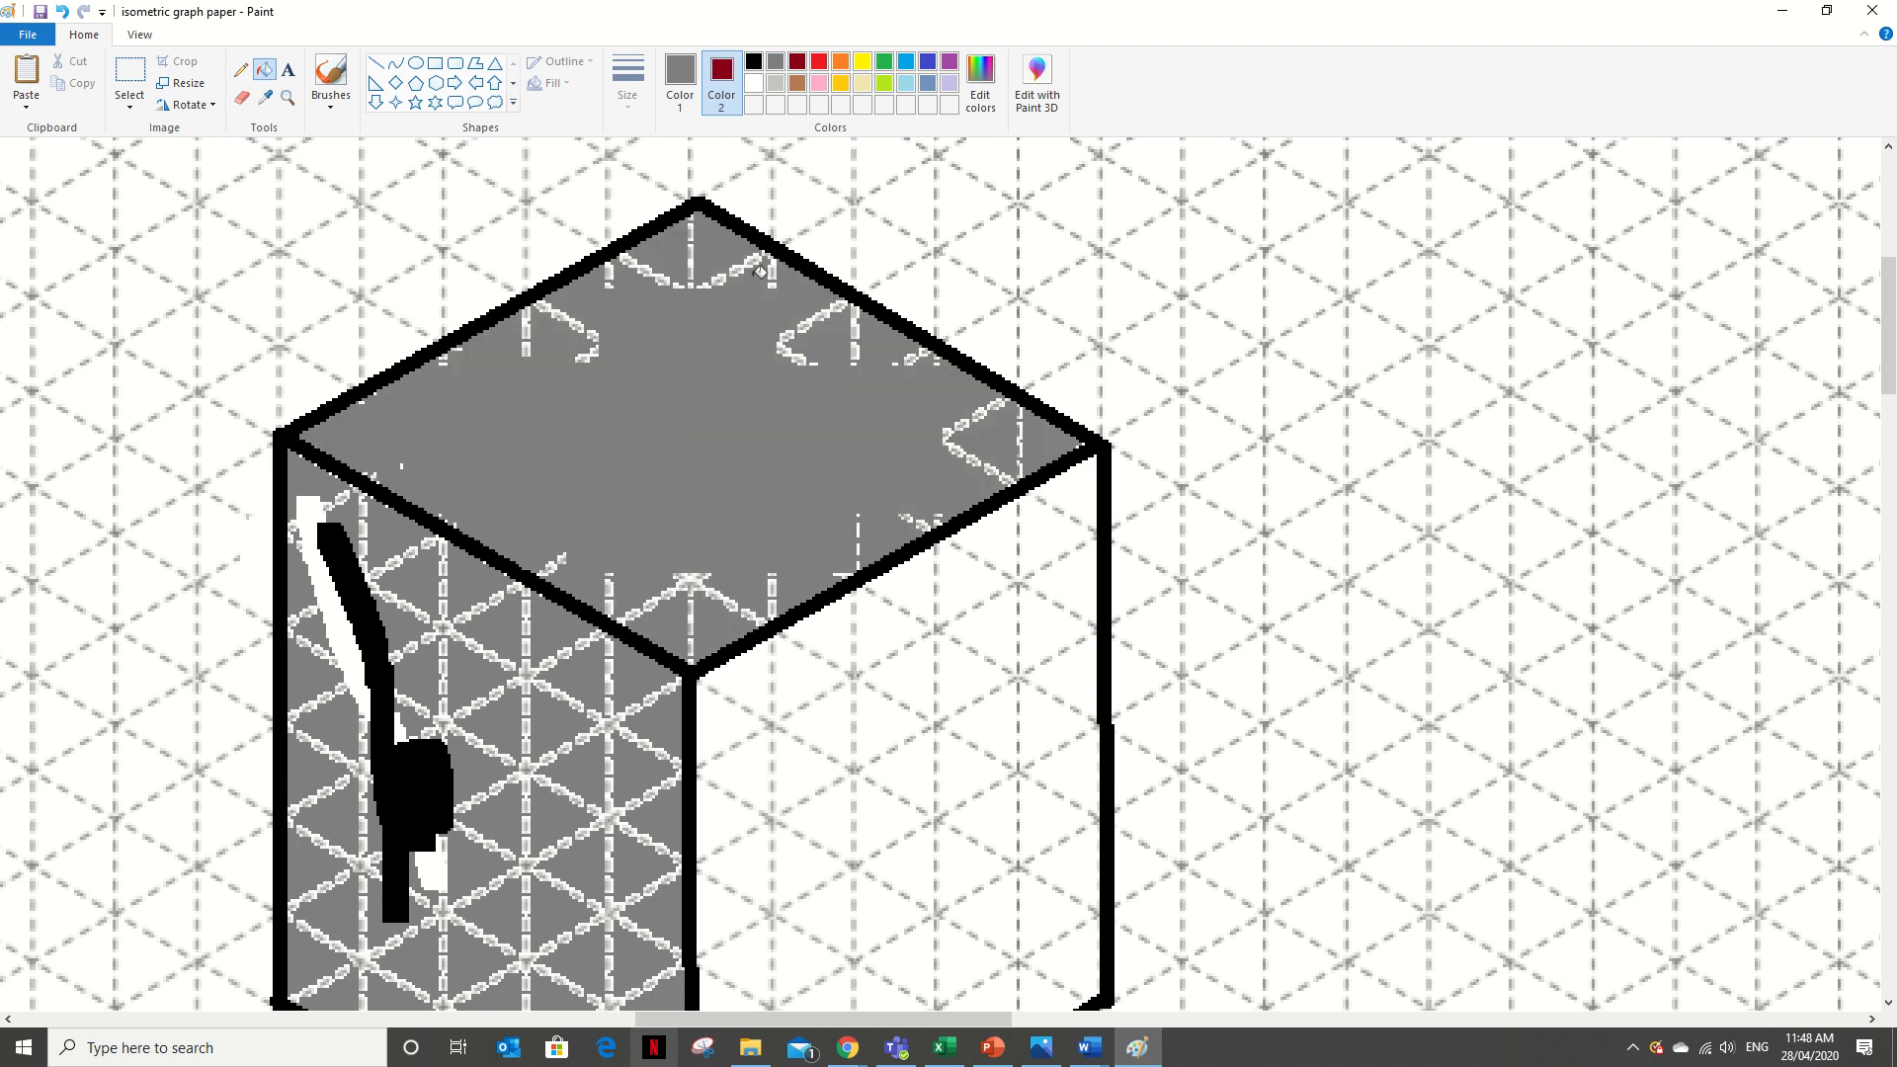
click(681, 81)
click(802, 63)
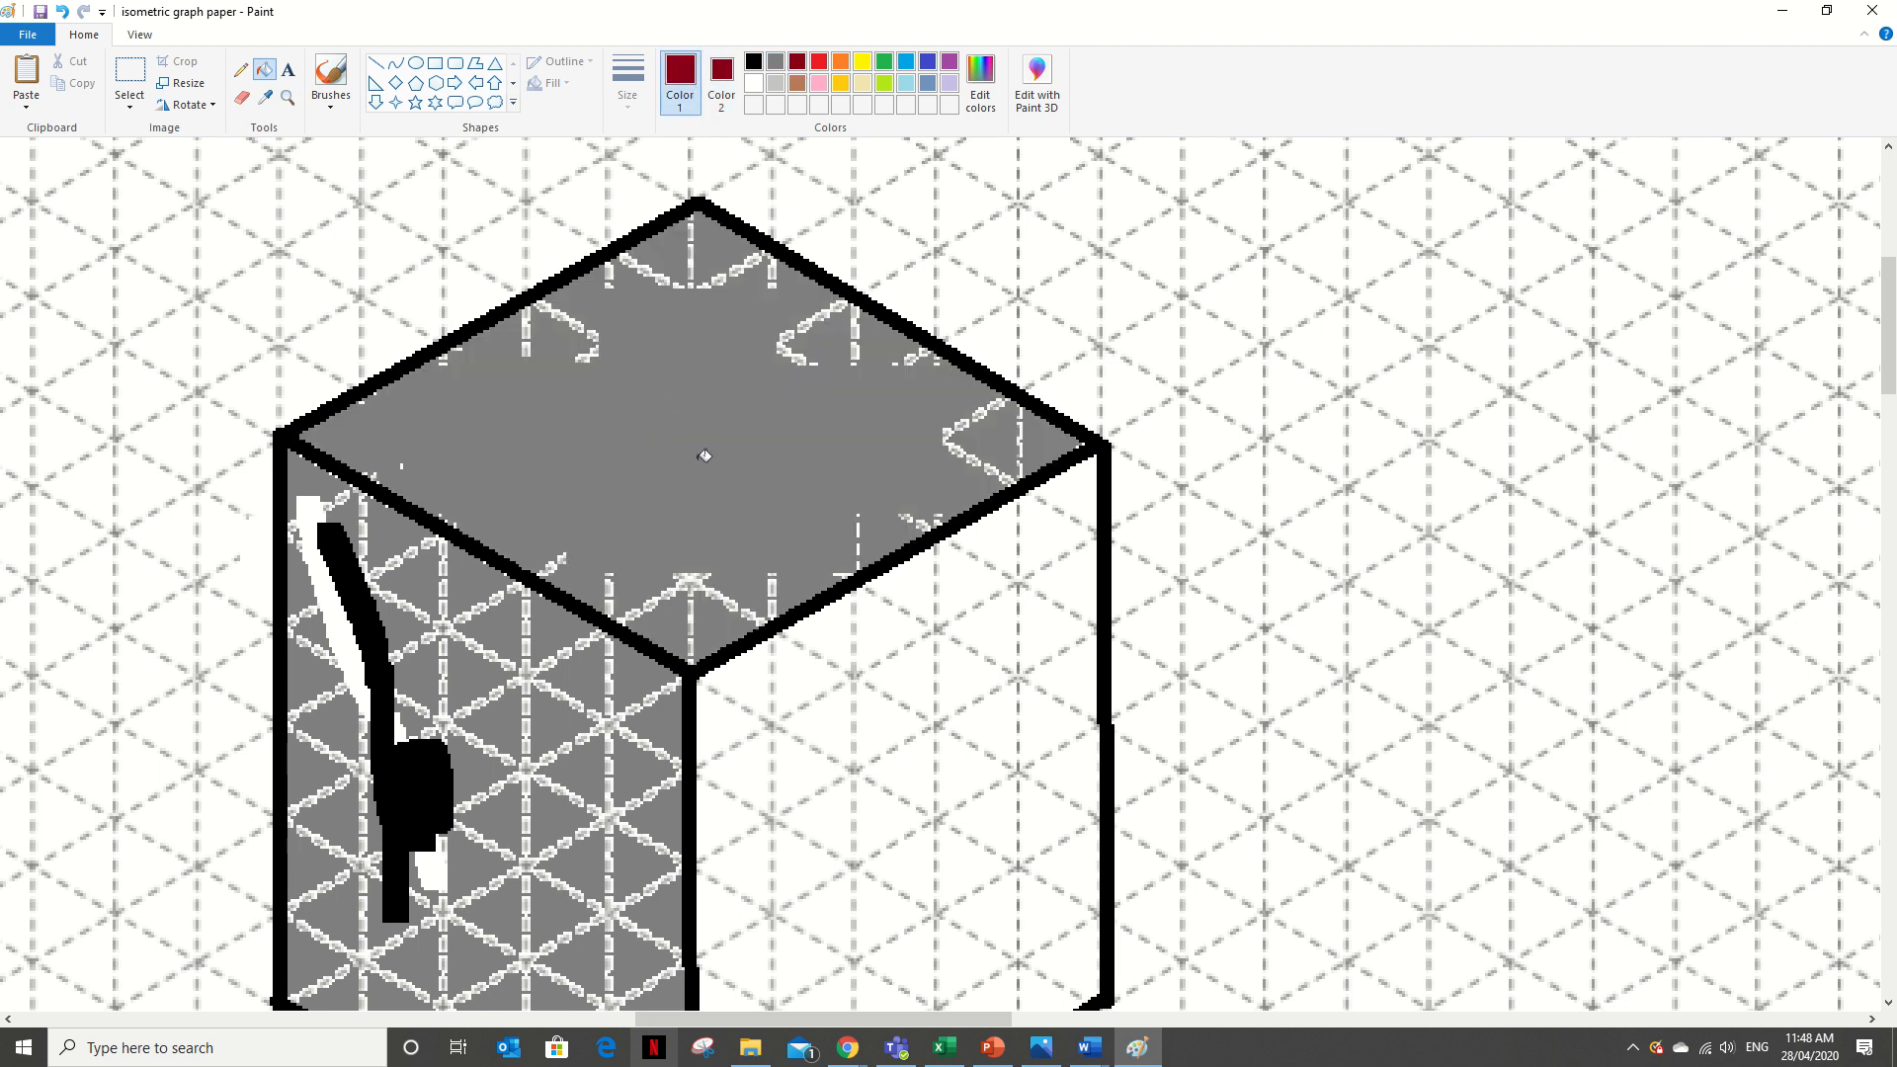
click(669, 504)
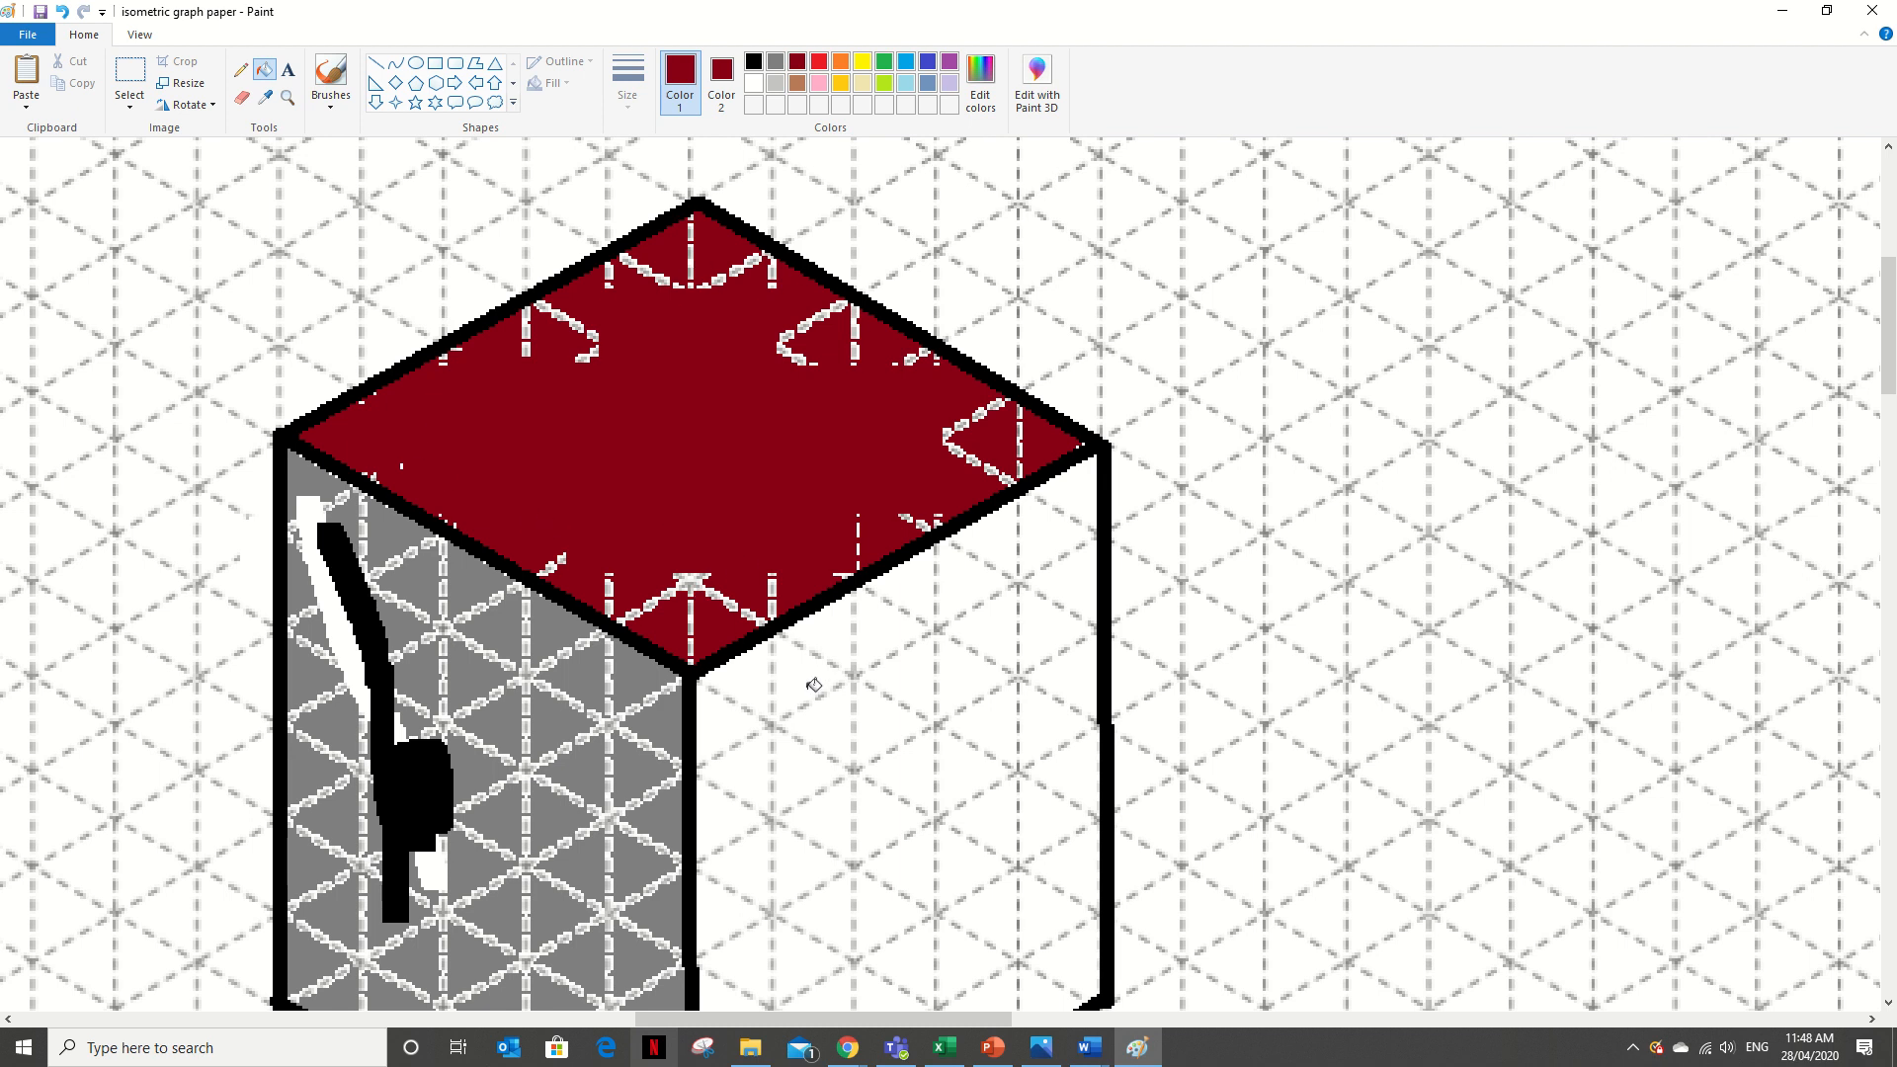
Fill the second cube's right face with lime and its left face with green
click(885, 83)
click(908, 666)
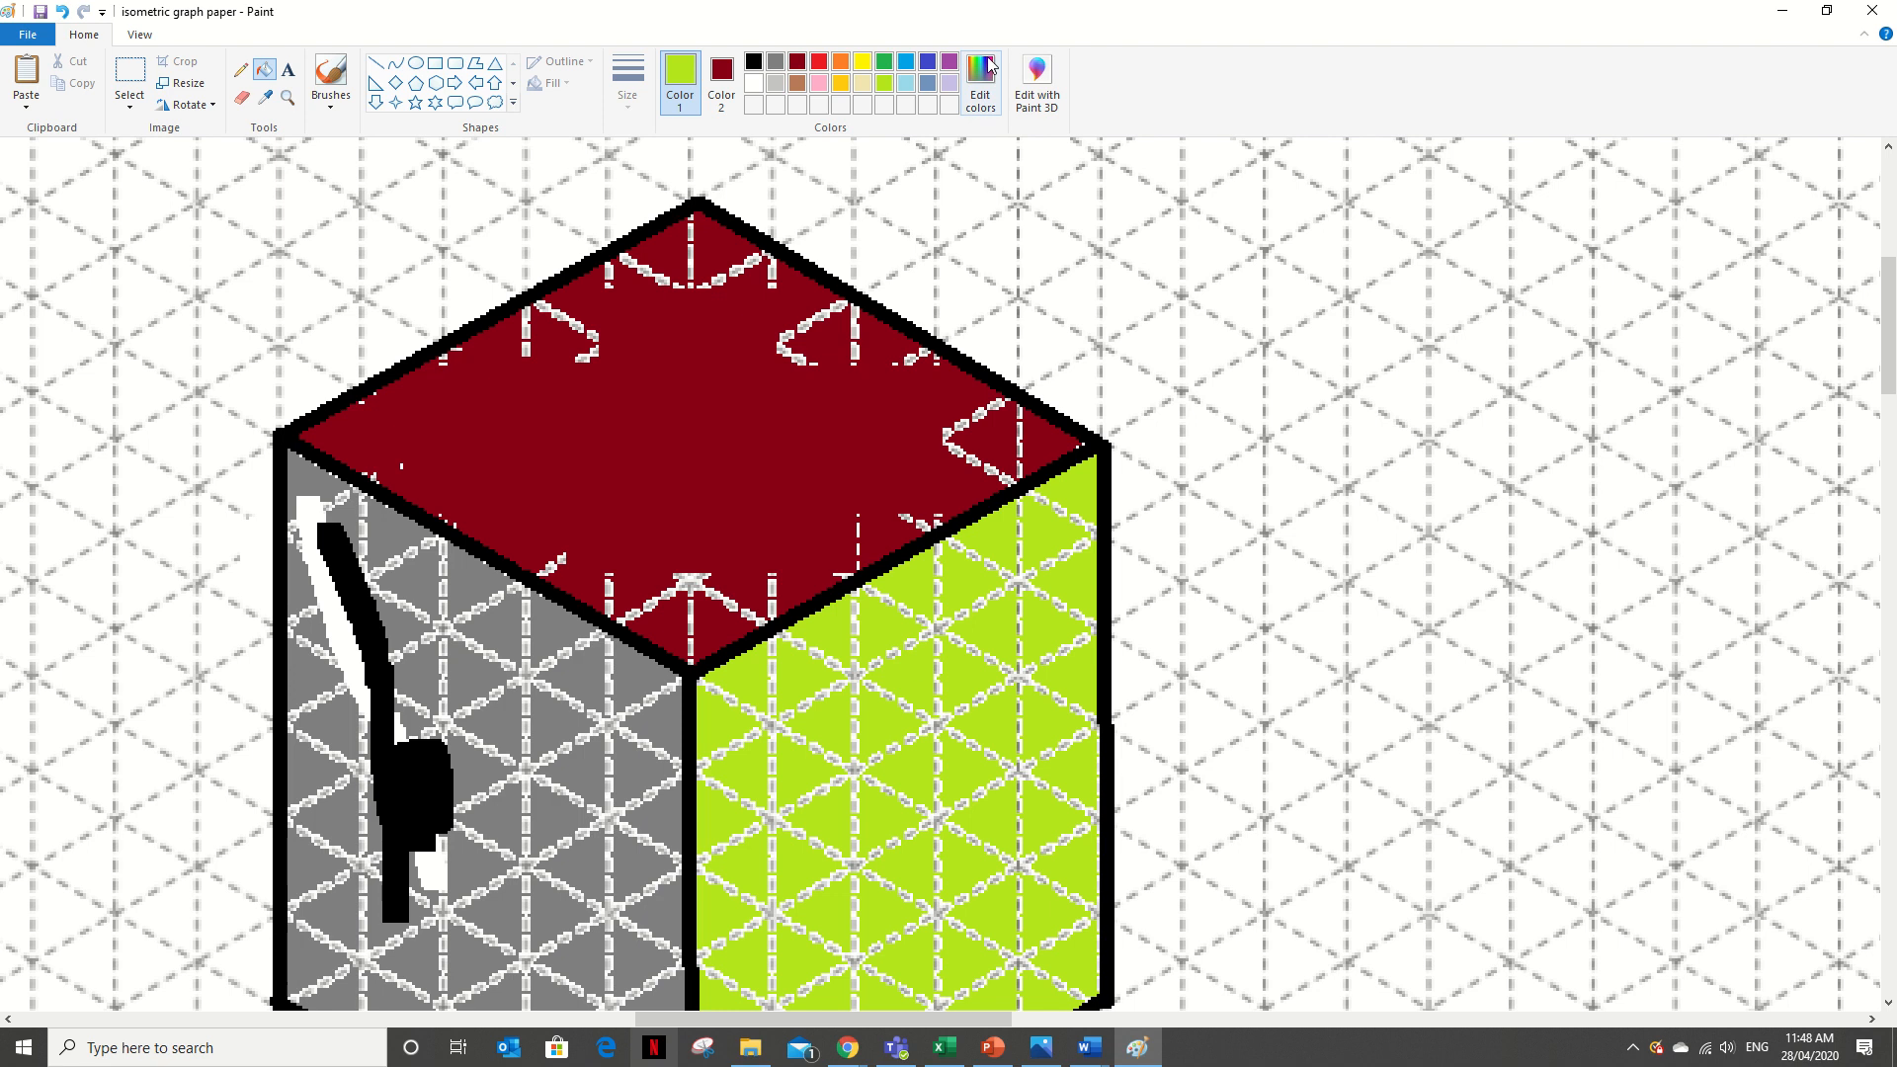
click(886, 62)
click(549, 702)
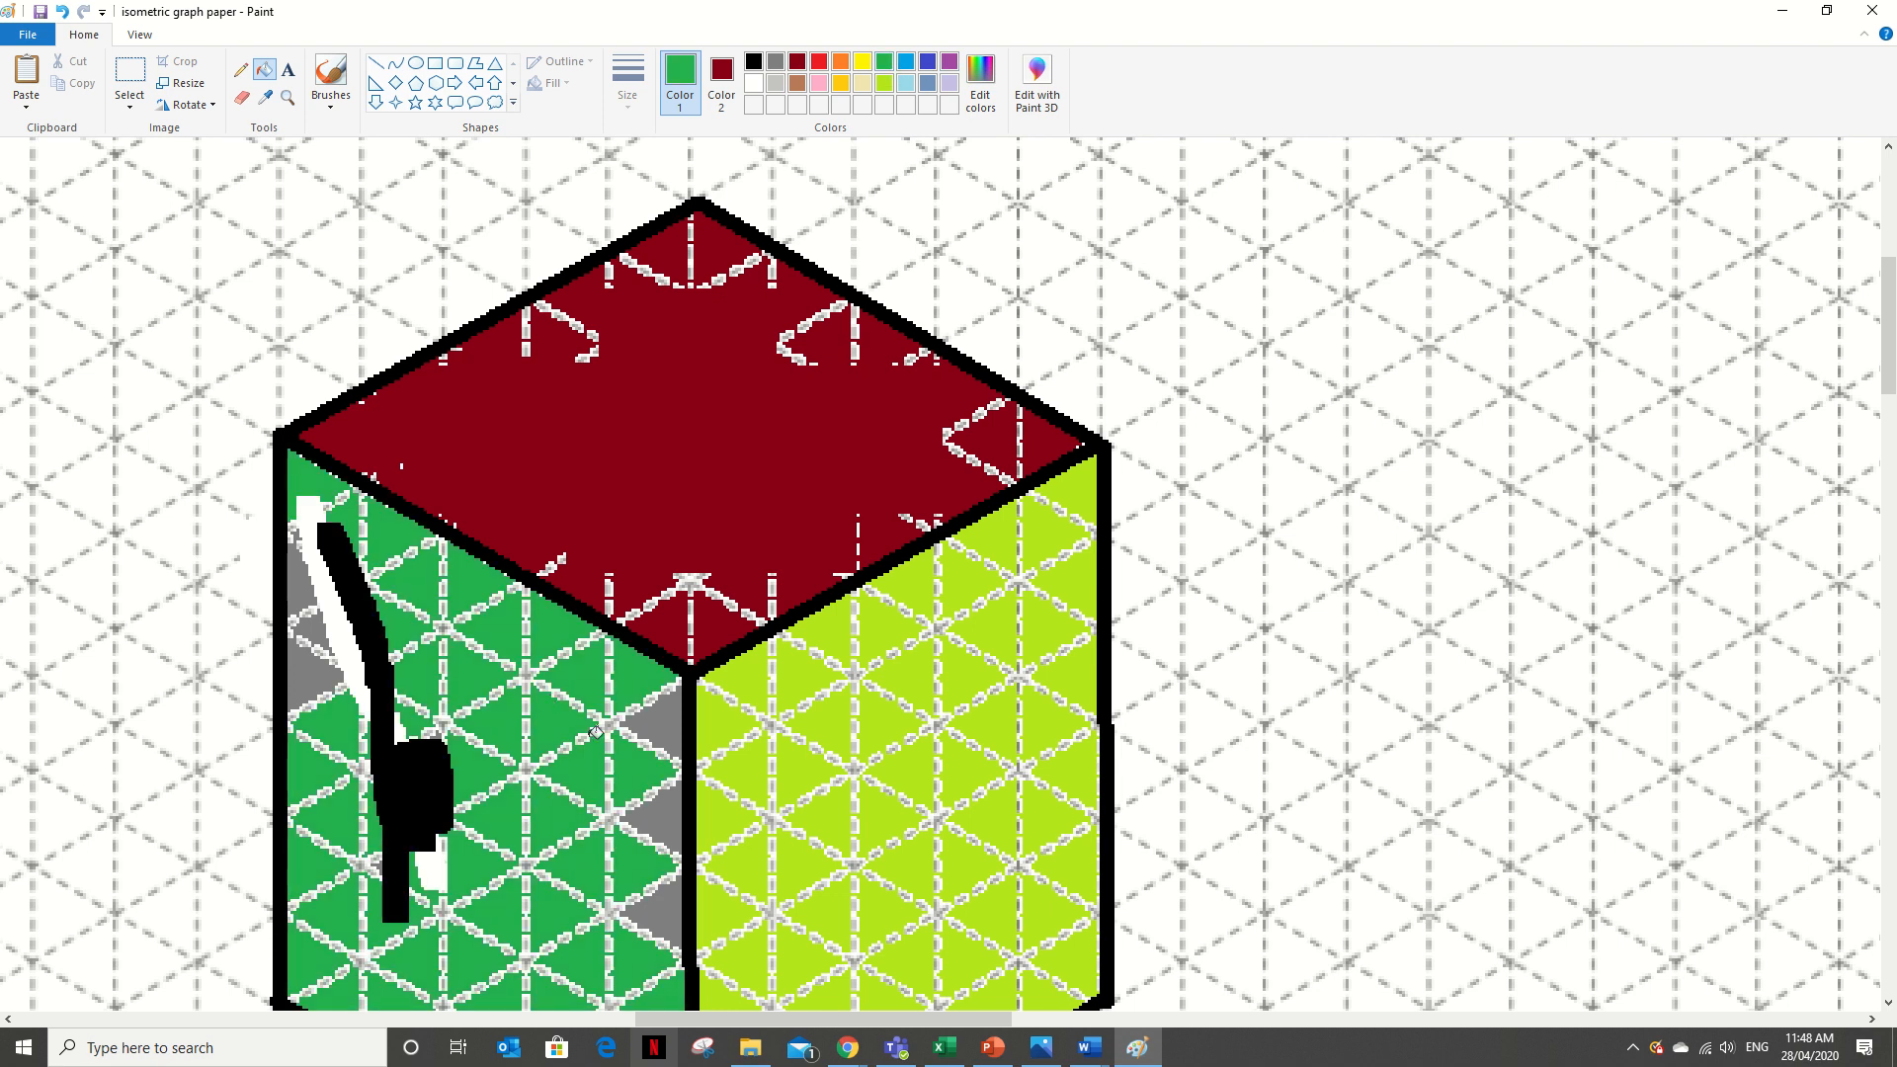
Select the whole colored cube with a rectangular selection and move it up and to the left on the graph paper
scroll(833, 813, down, 6)
scroll(834, 804, up, 2)
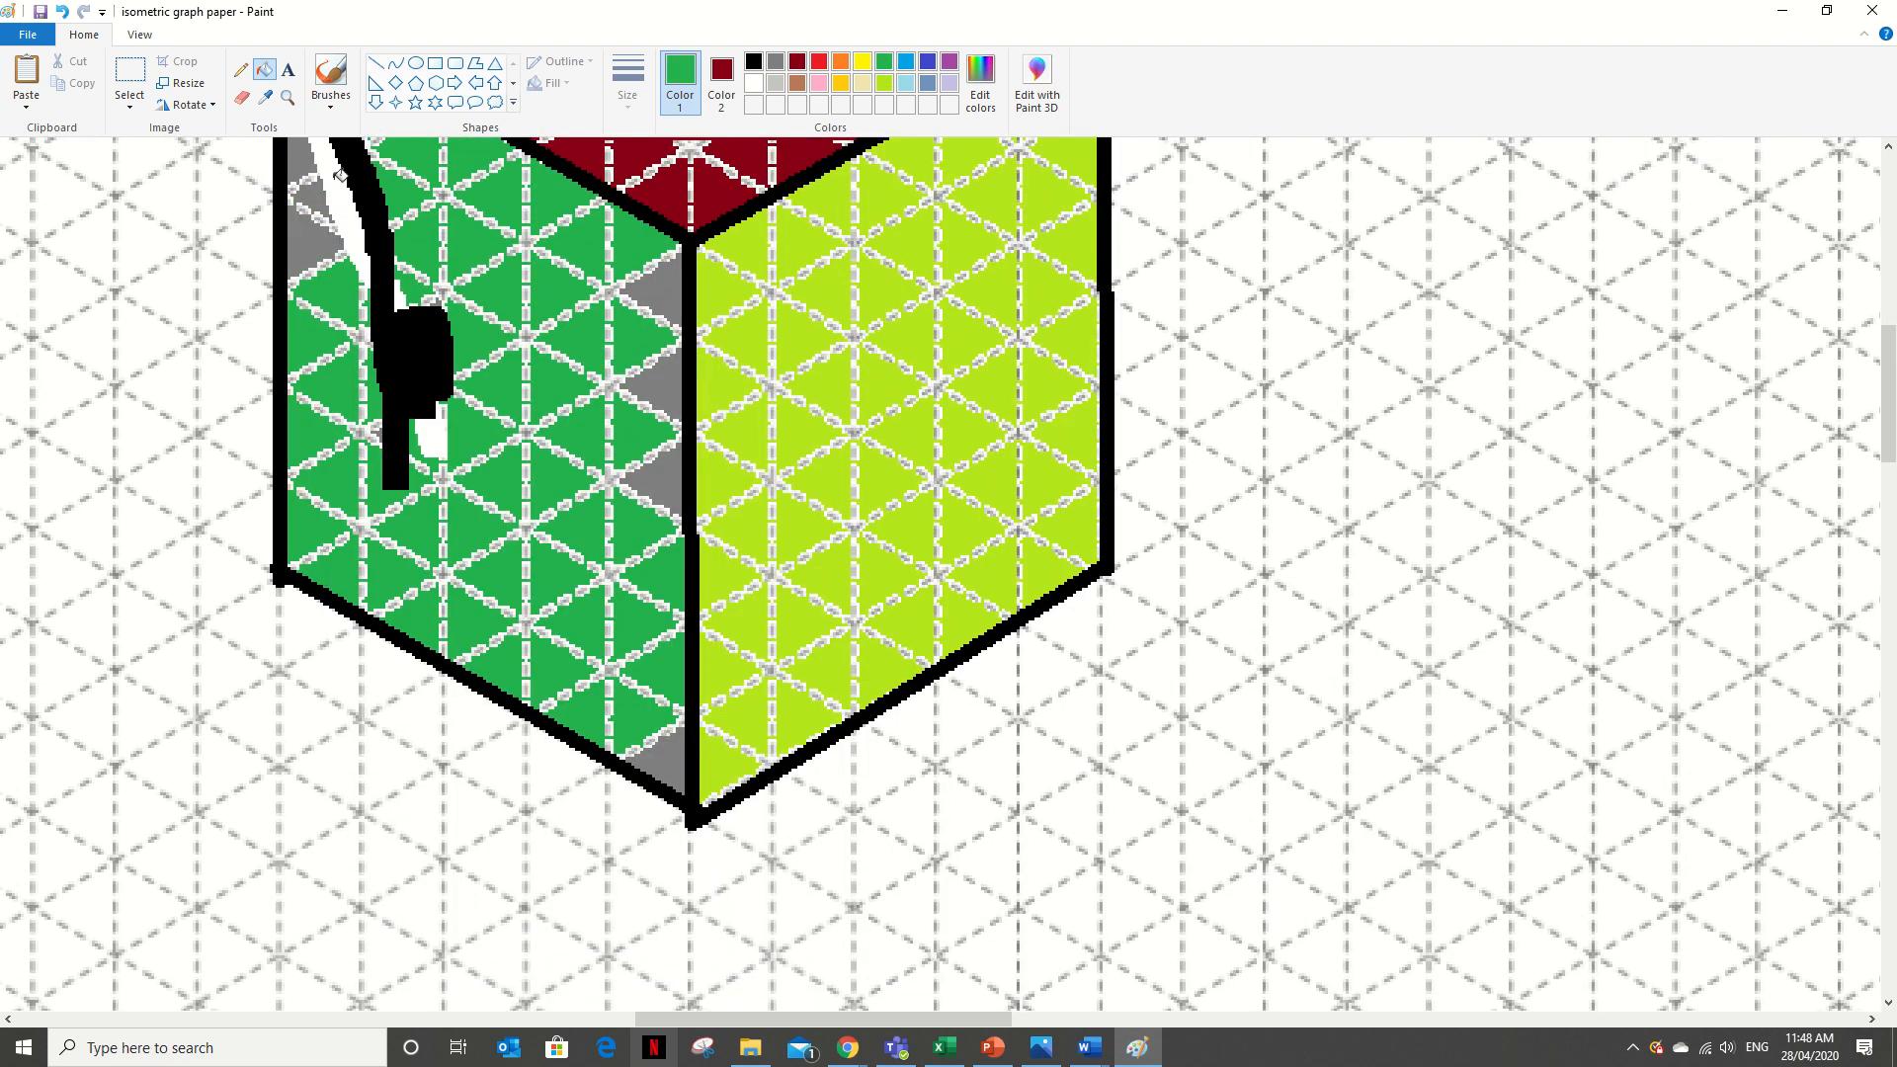
click(287, 97)
right_click(494, 398)
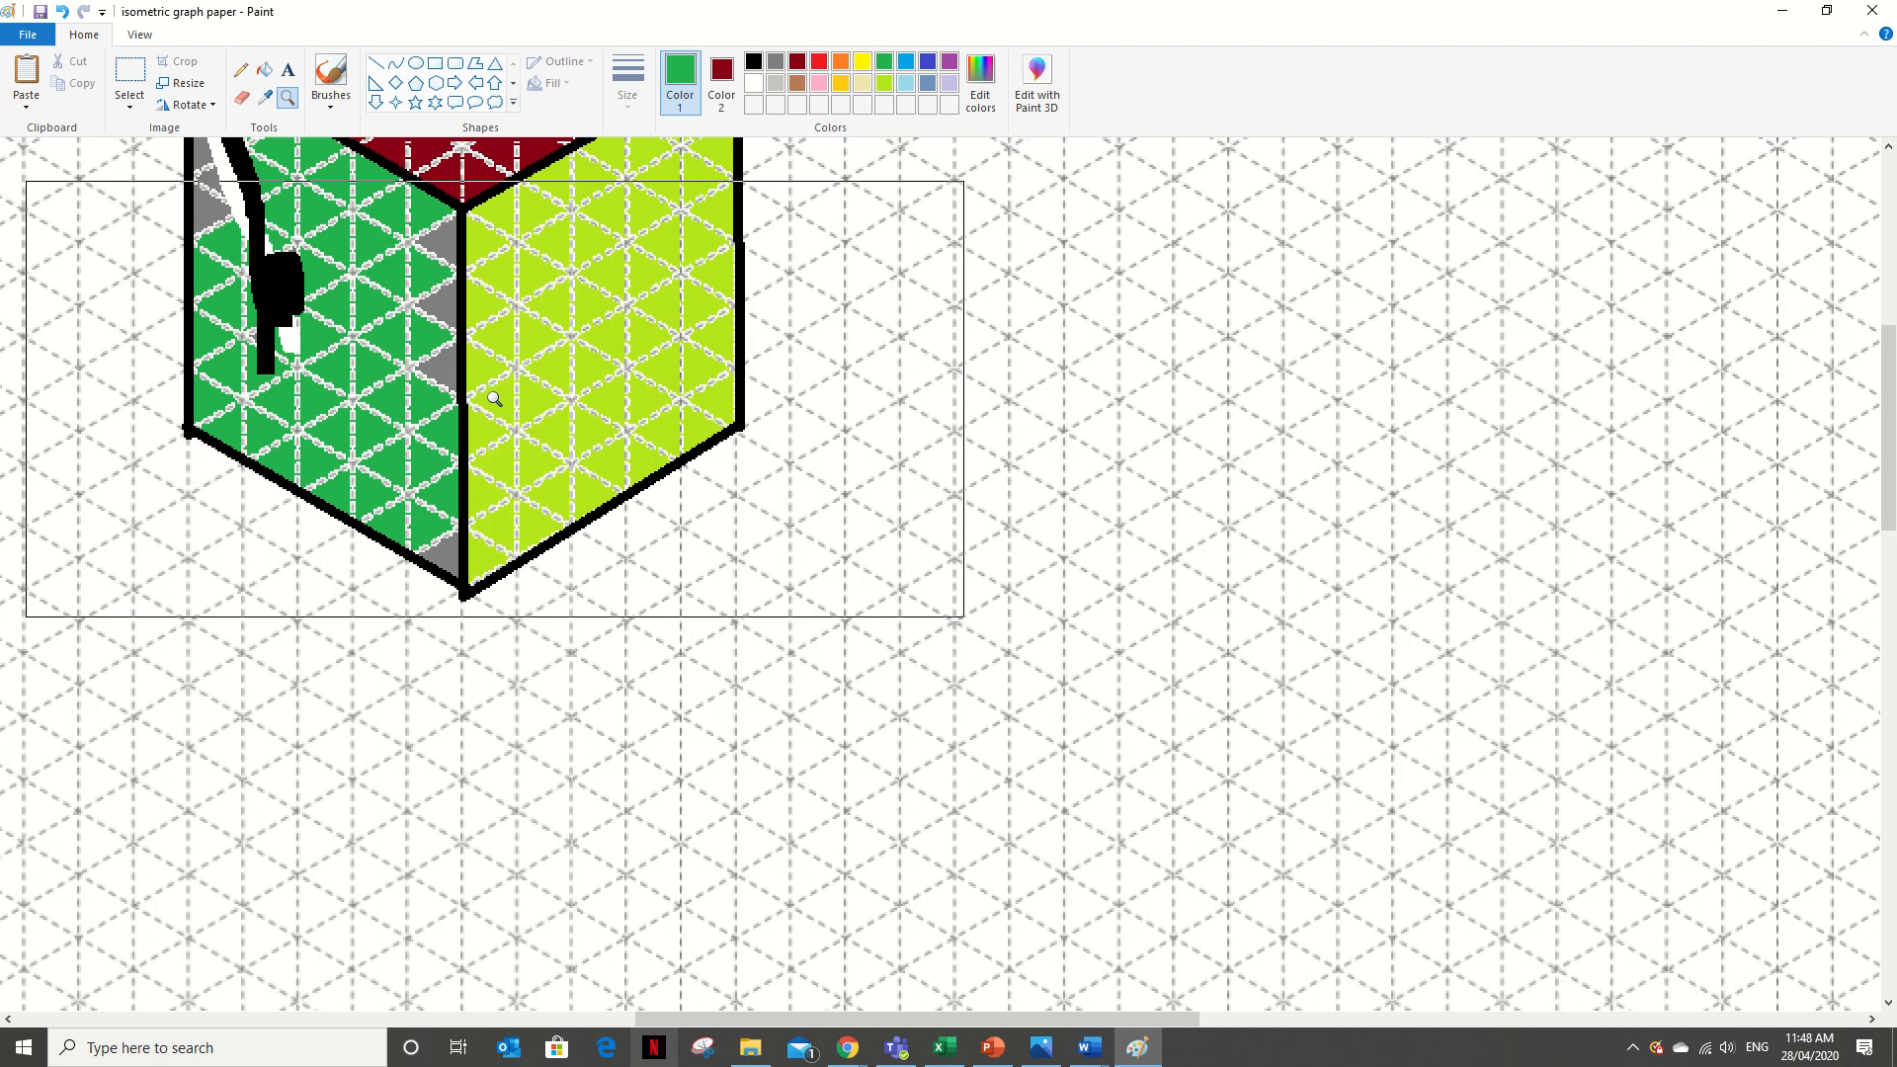
right_click(494, 398)
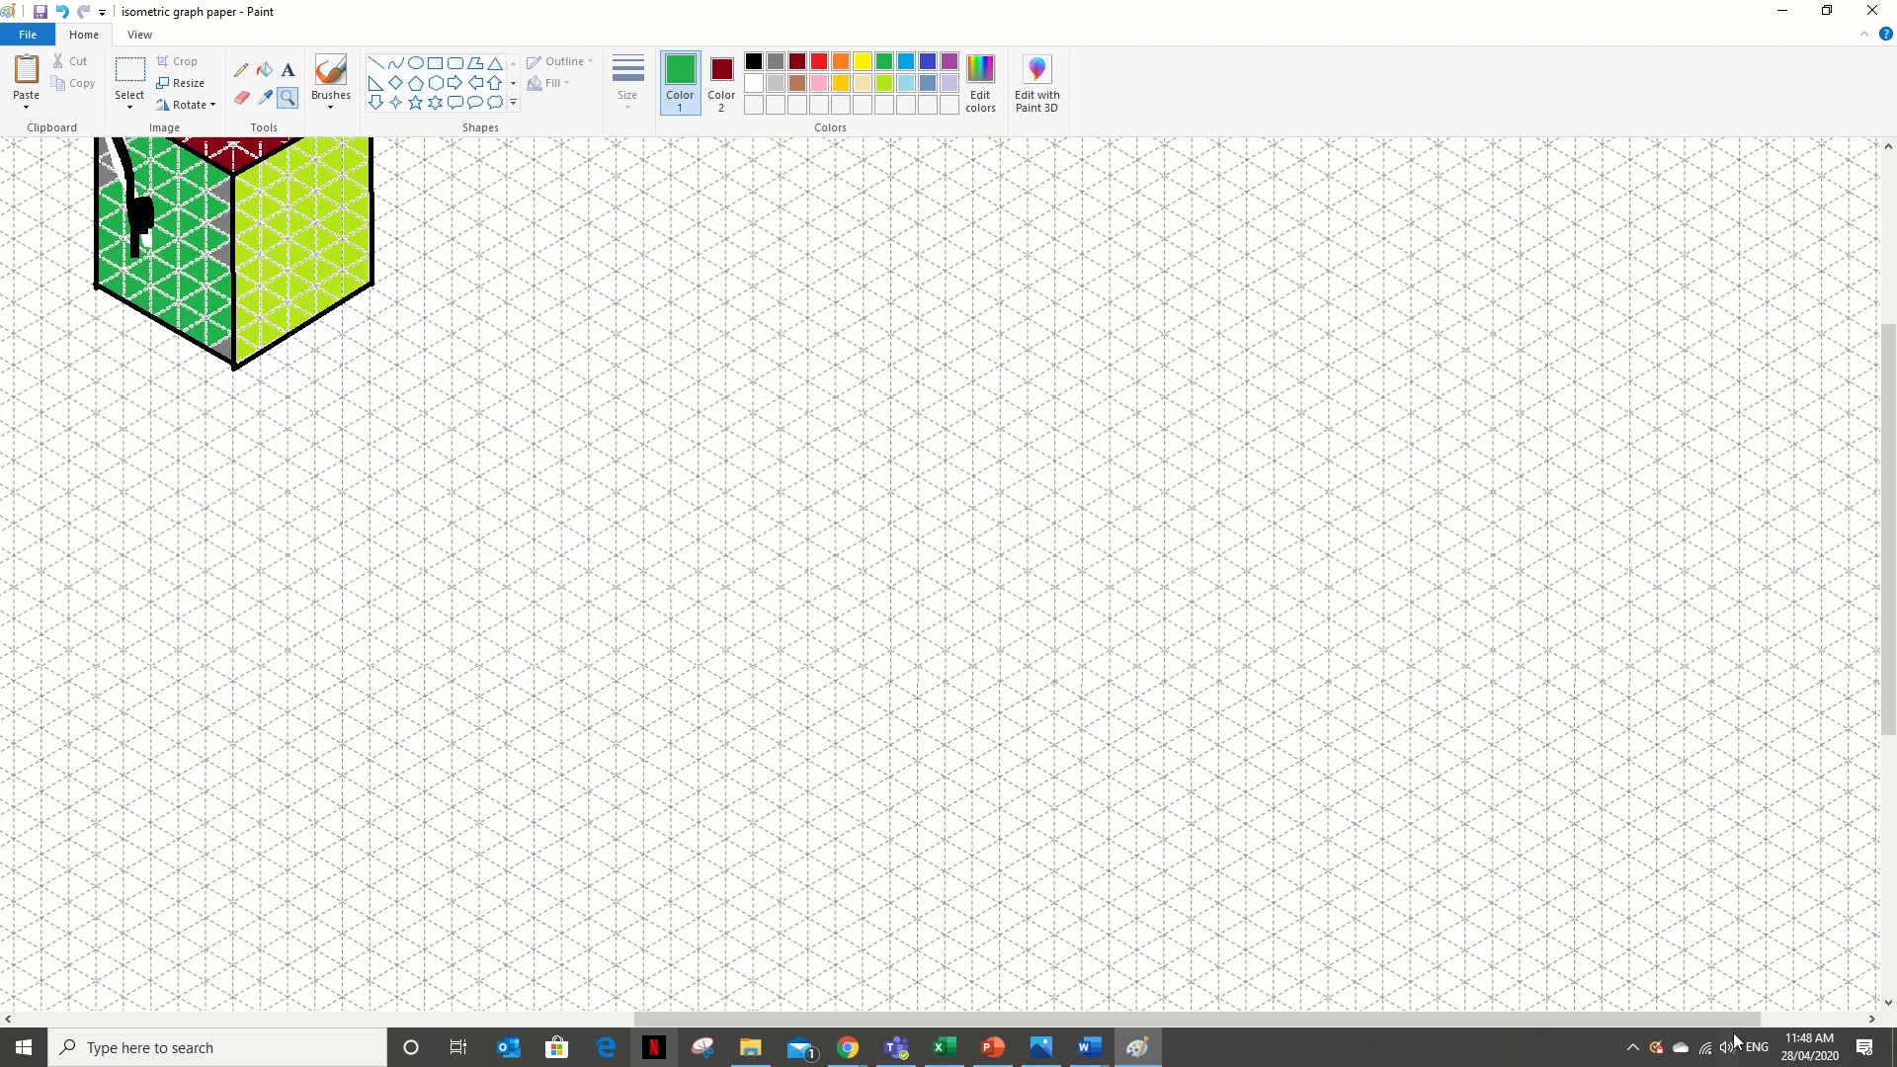
drag(1697, 1020, 1431, 1028)
scroll(745, 585, up, 4)
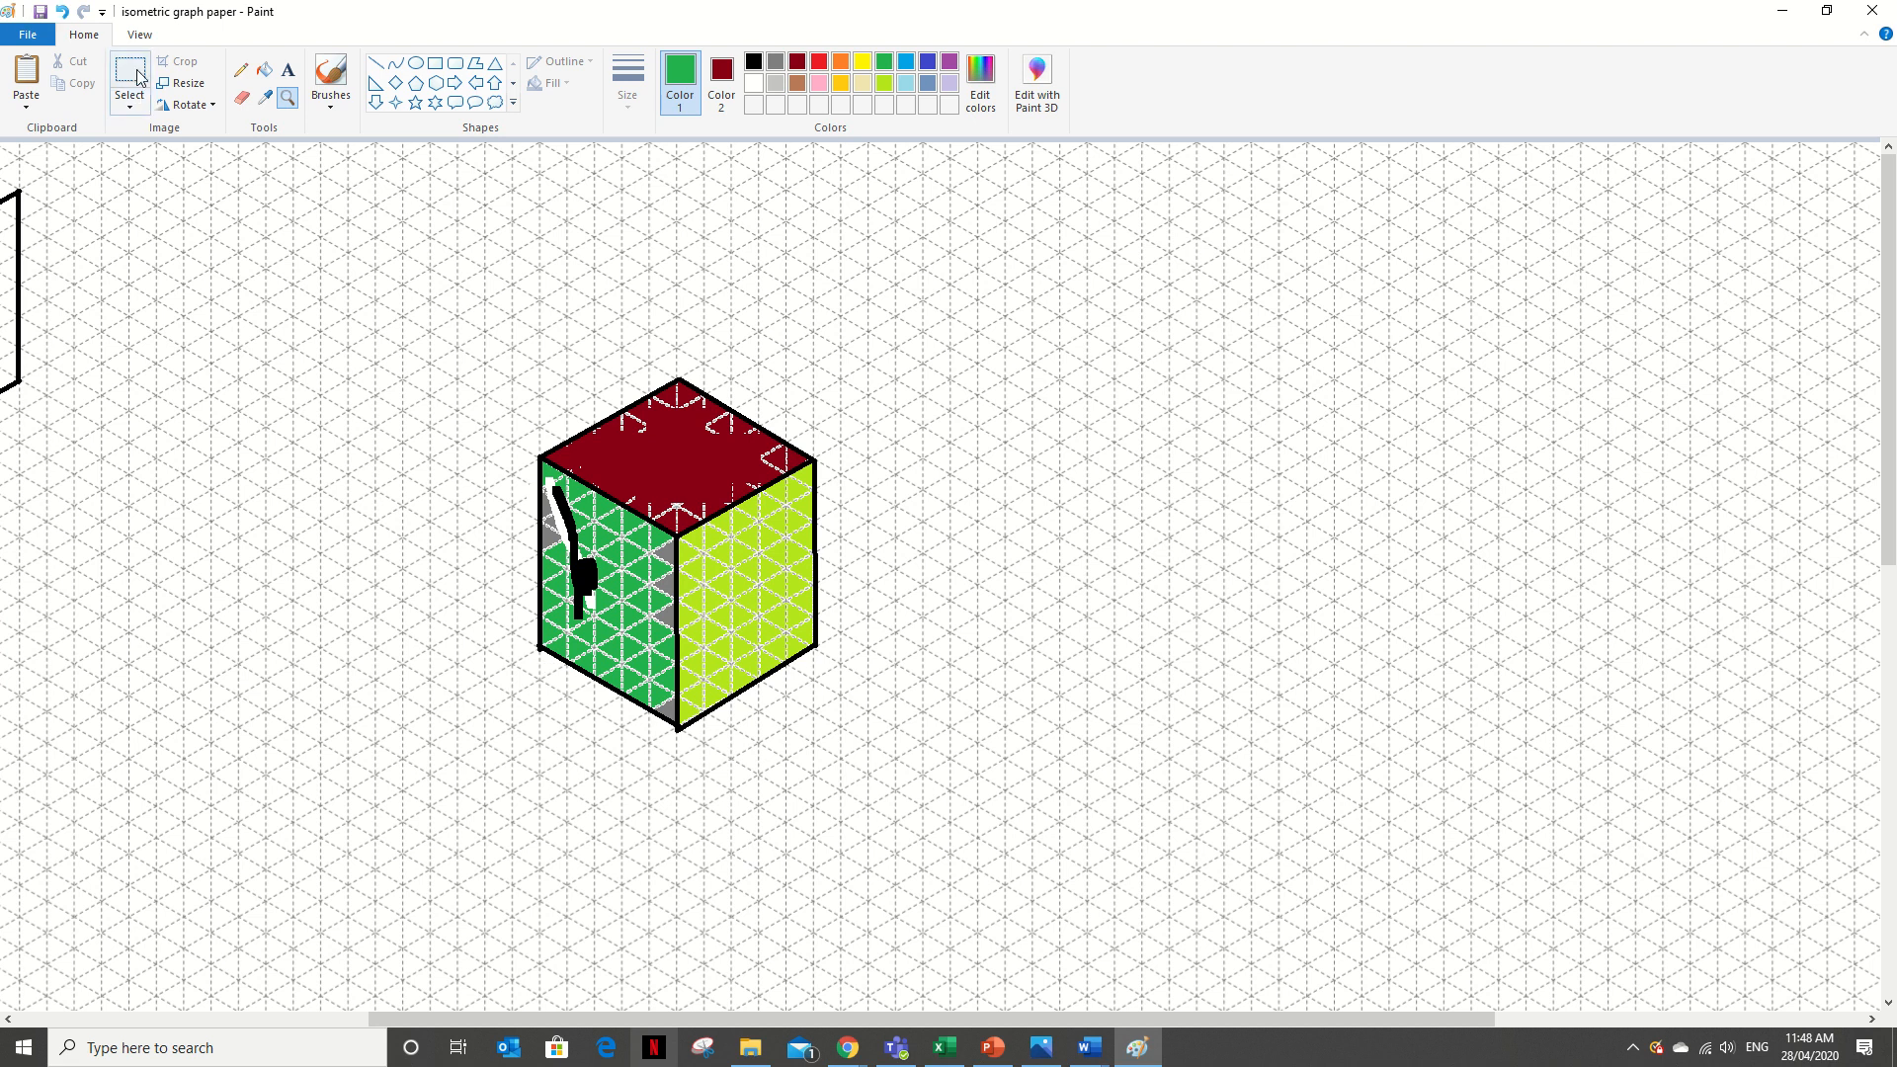
click(130, 75)
drag(715, 630, 40, 292)
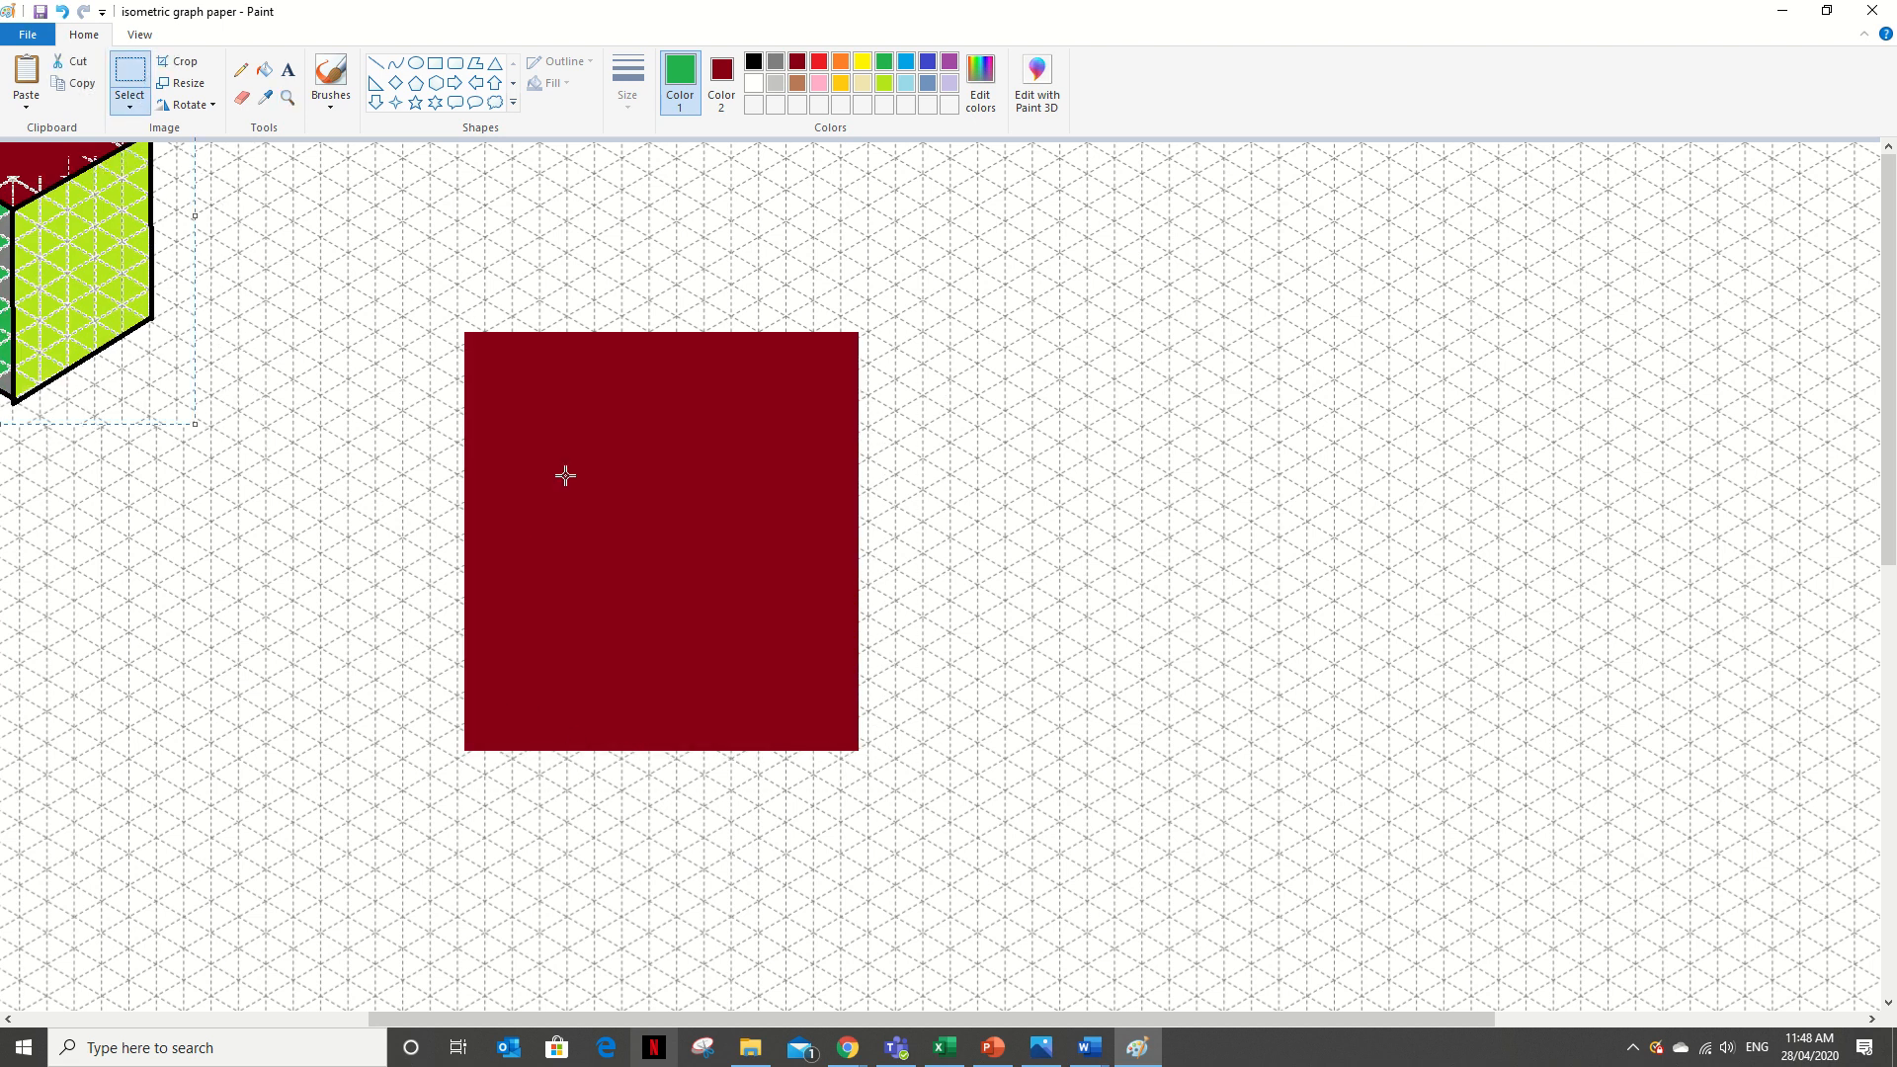
Set Color 2 to white and fill the dark red rectangle at the cube's former place with green, then with white
click(722, 84)
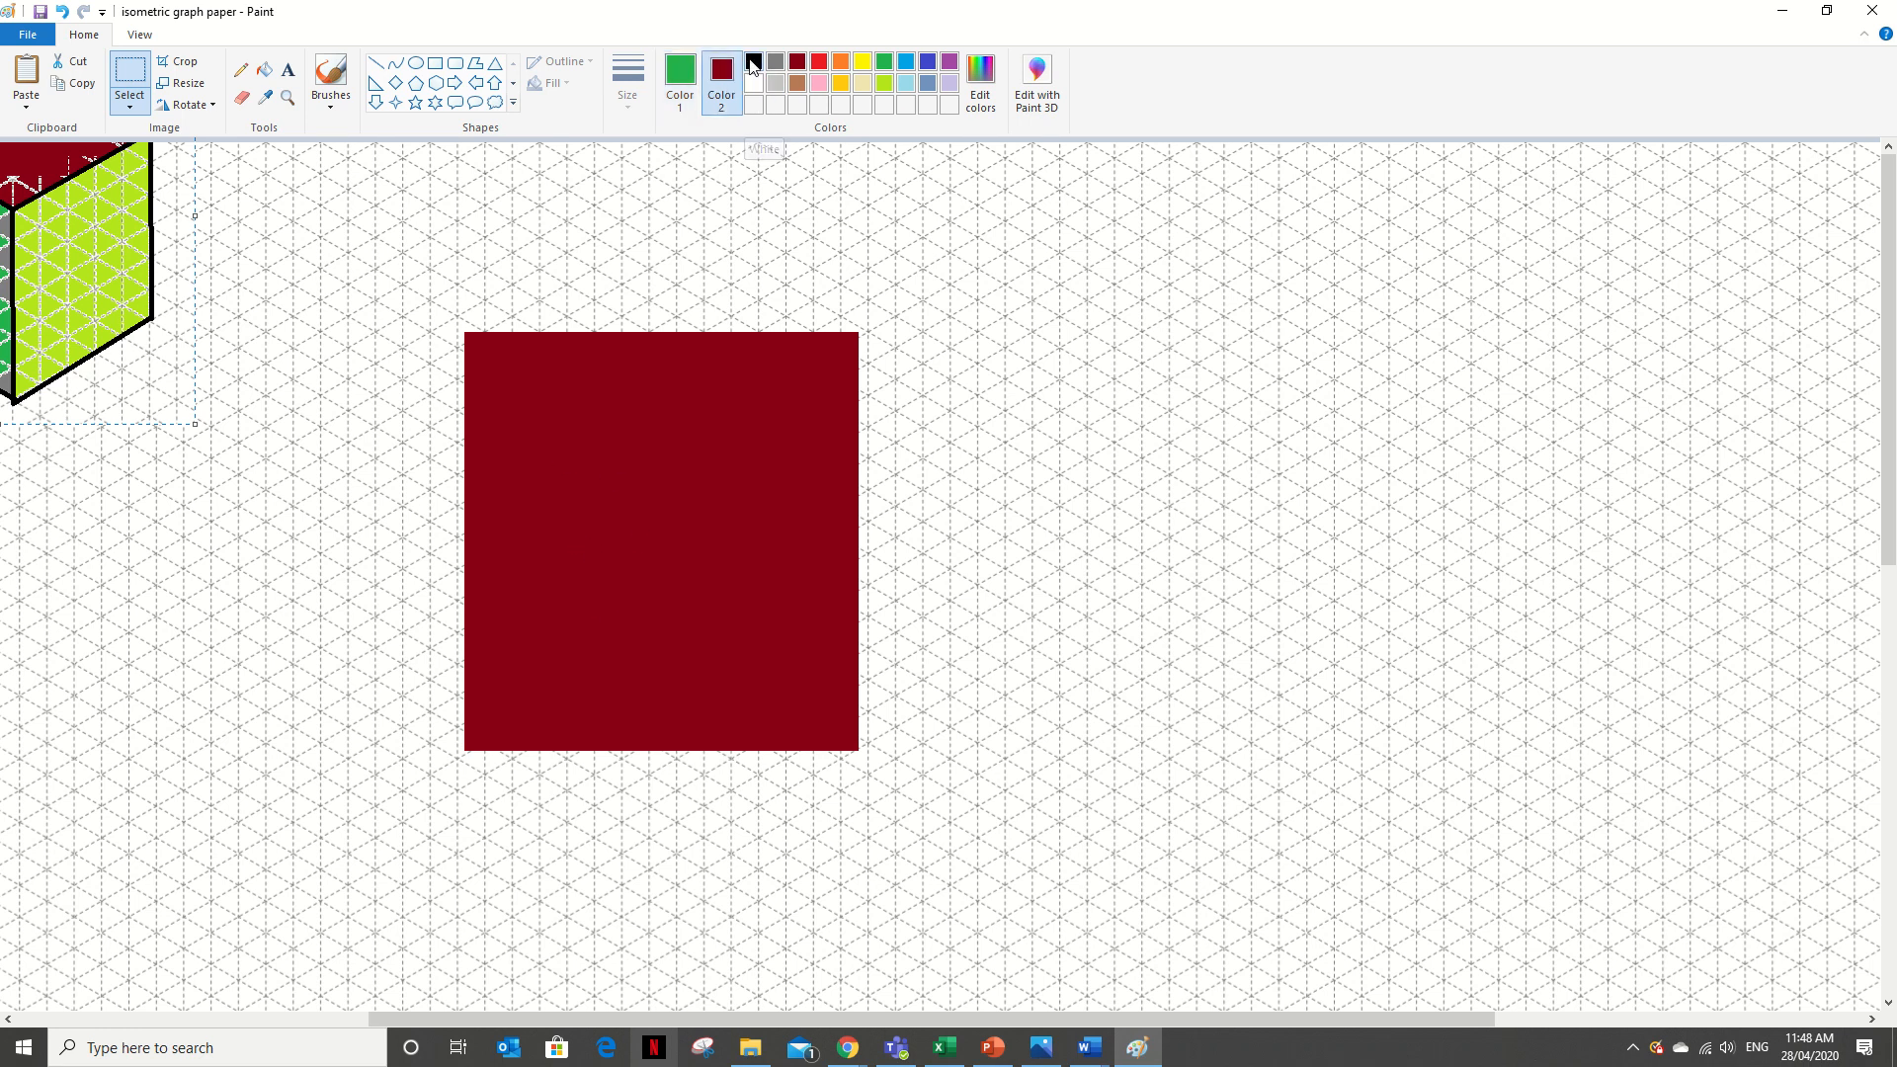
click(753, 82)
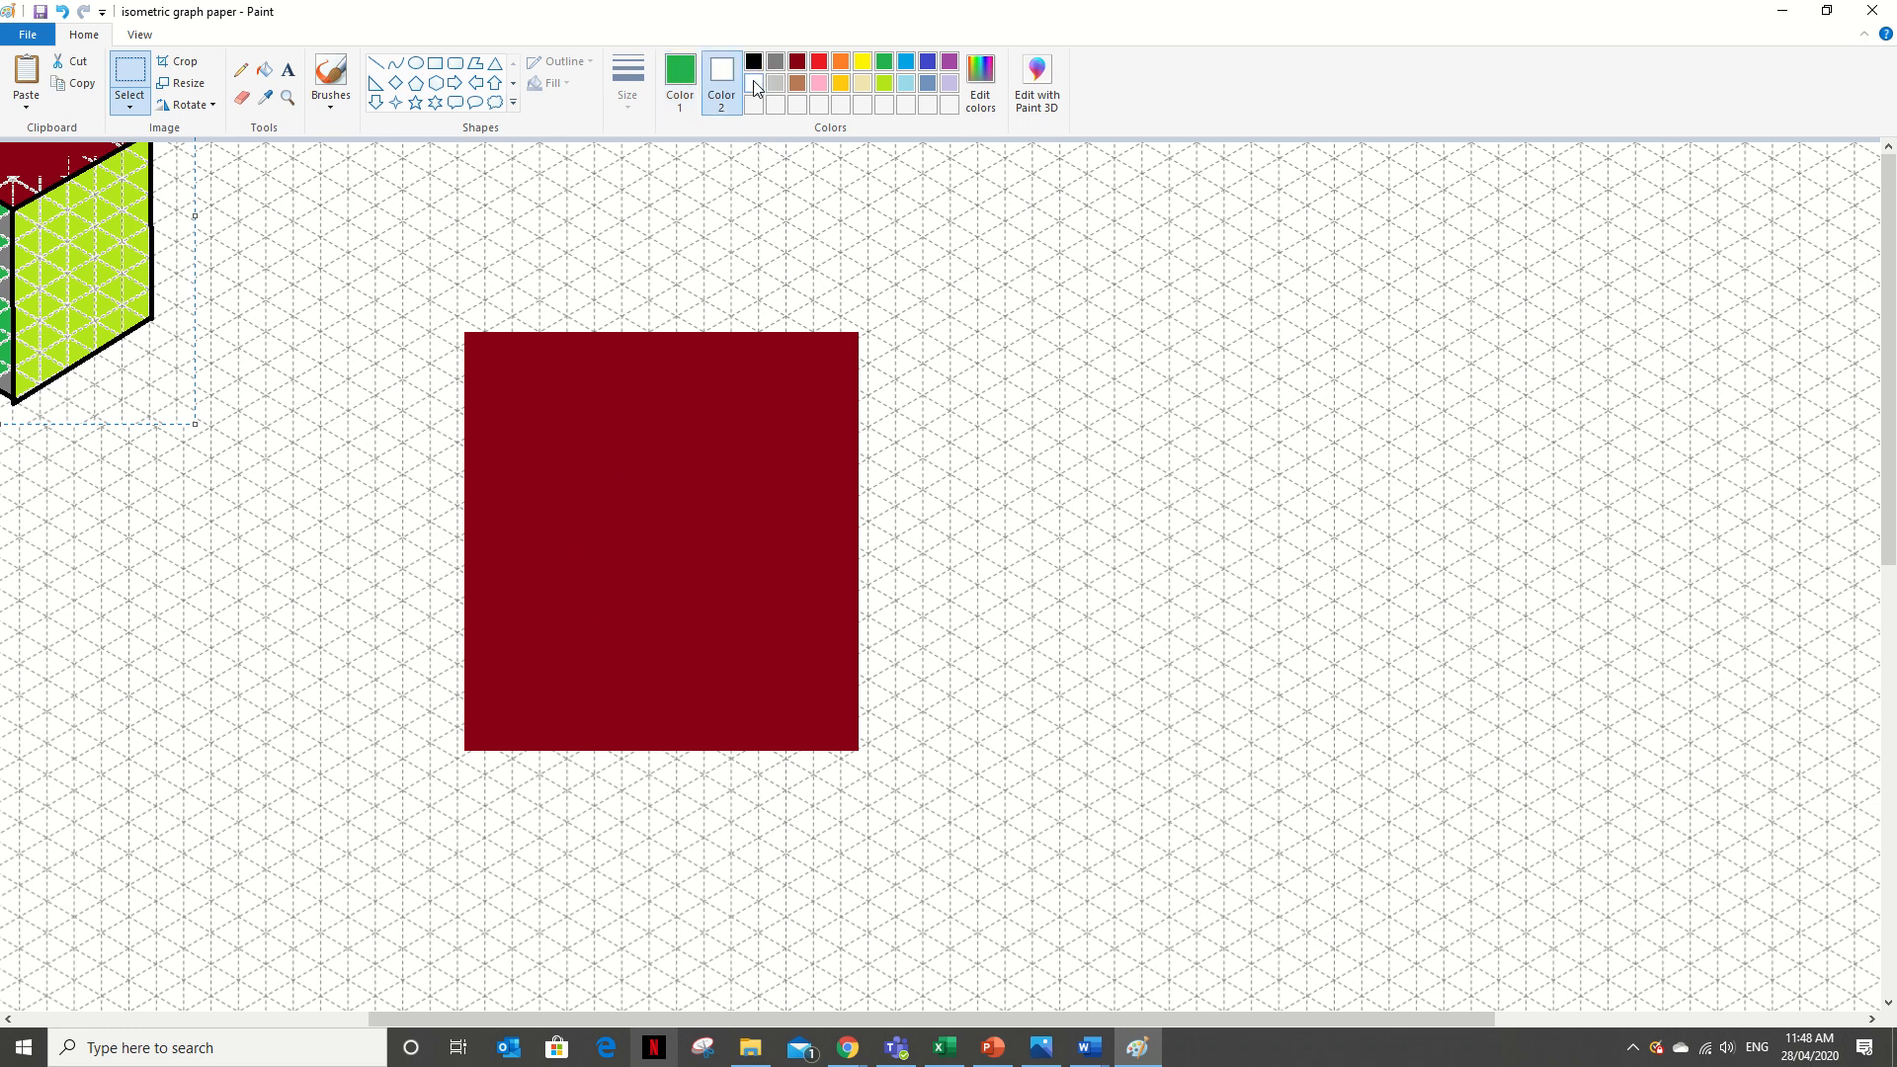
click(264, 70)
click(597, 425)
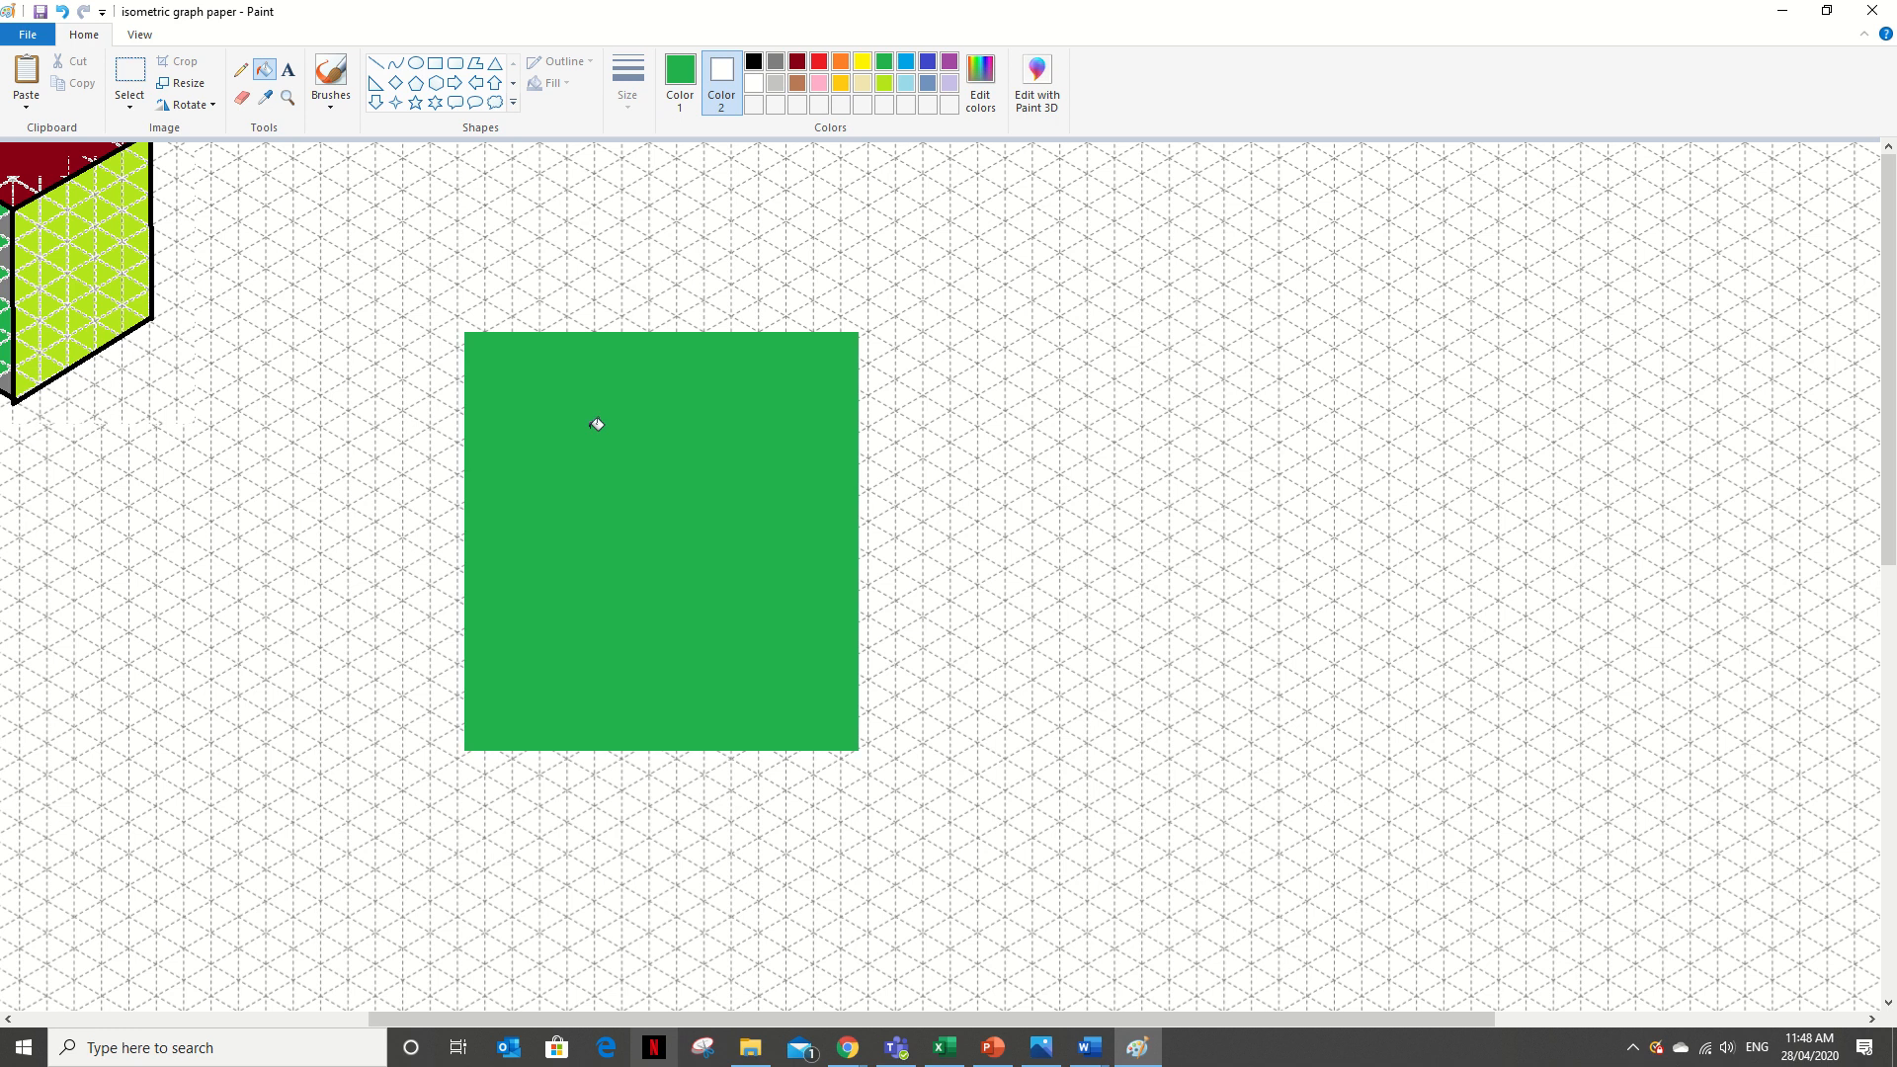
right_click(644, 411)
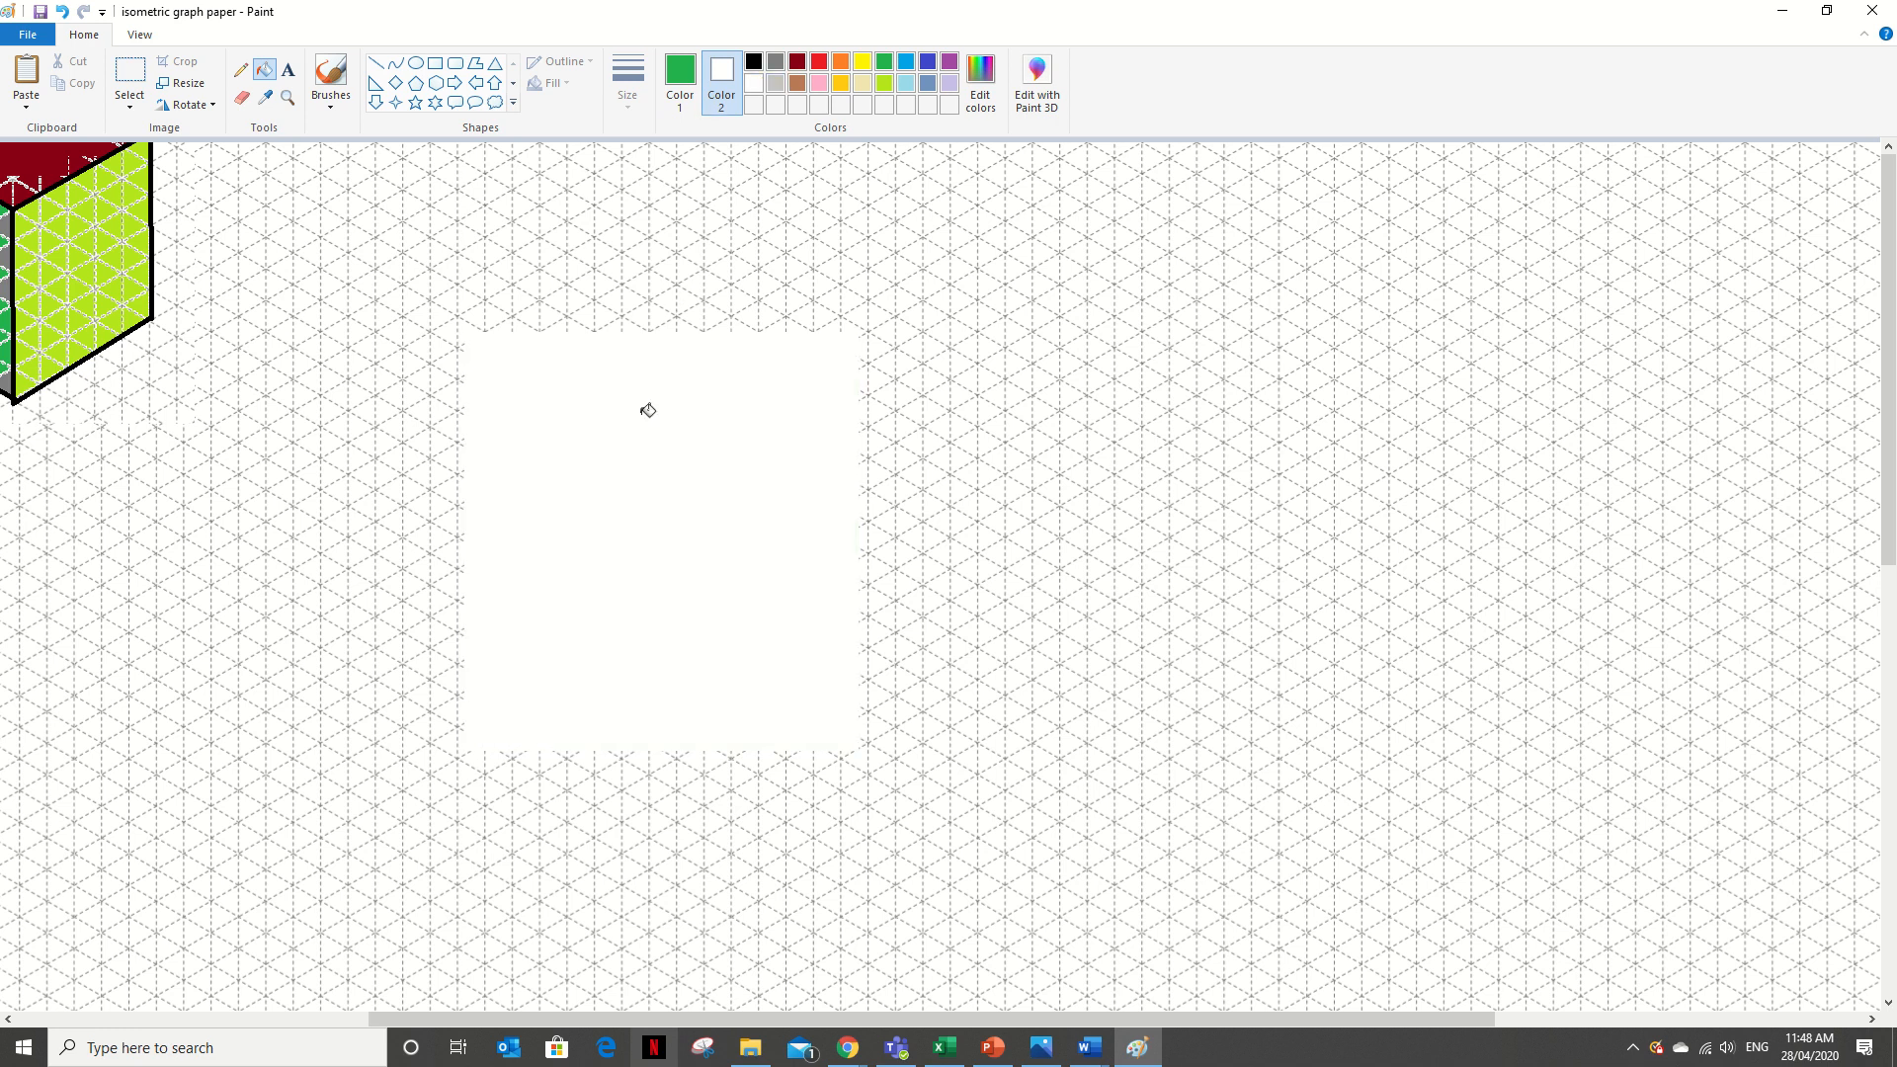
Fill the graph paper background and the white rectangle with the green of Color 1
click(682, 87)
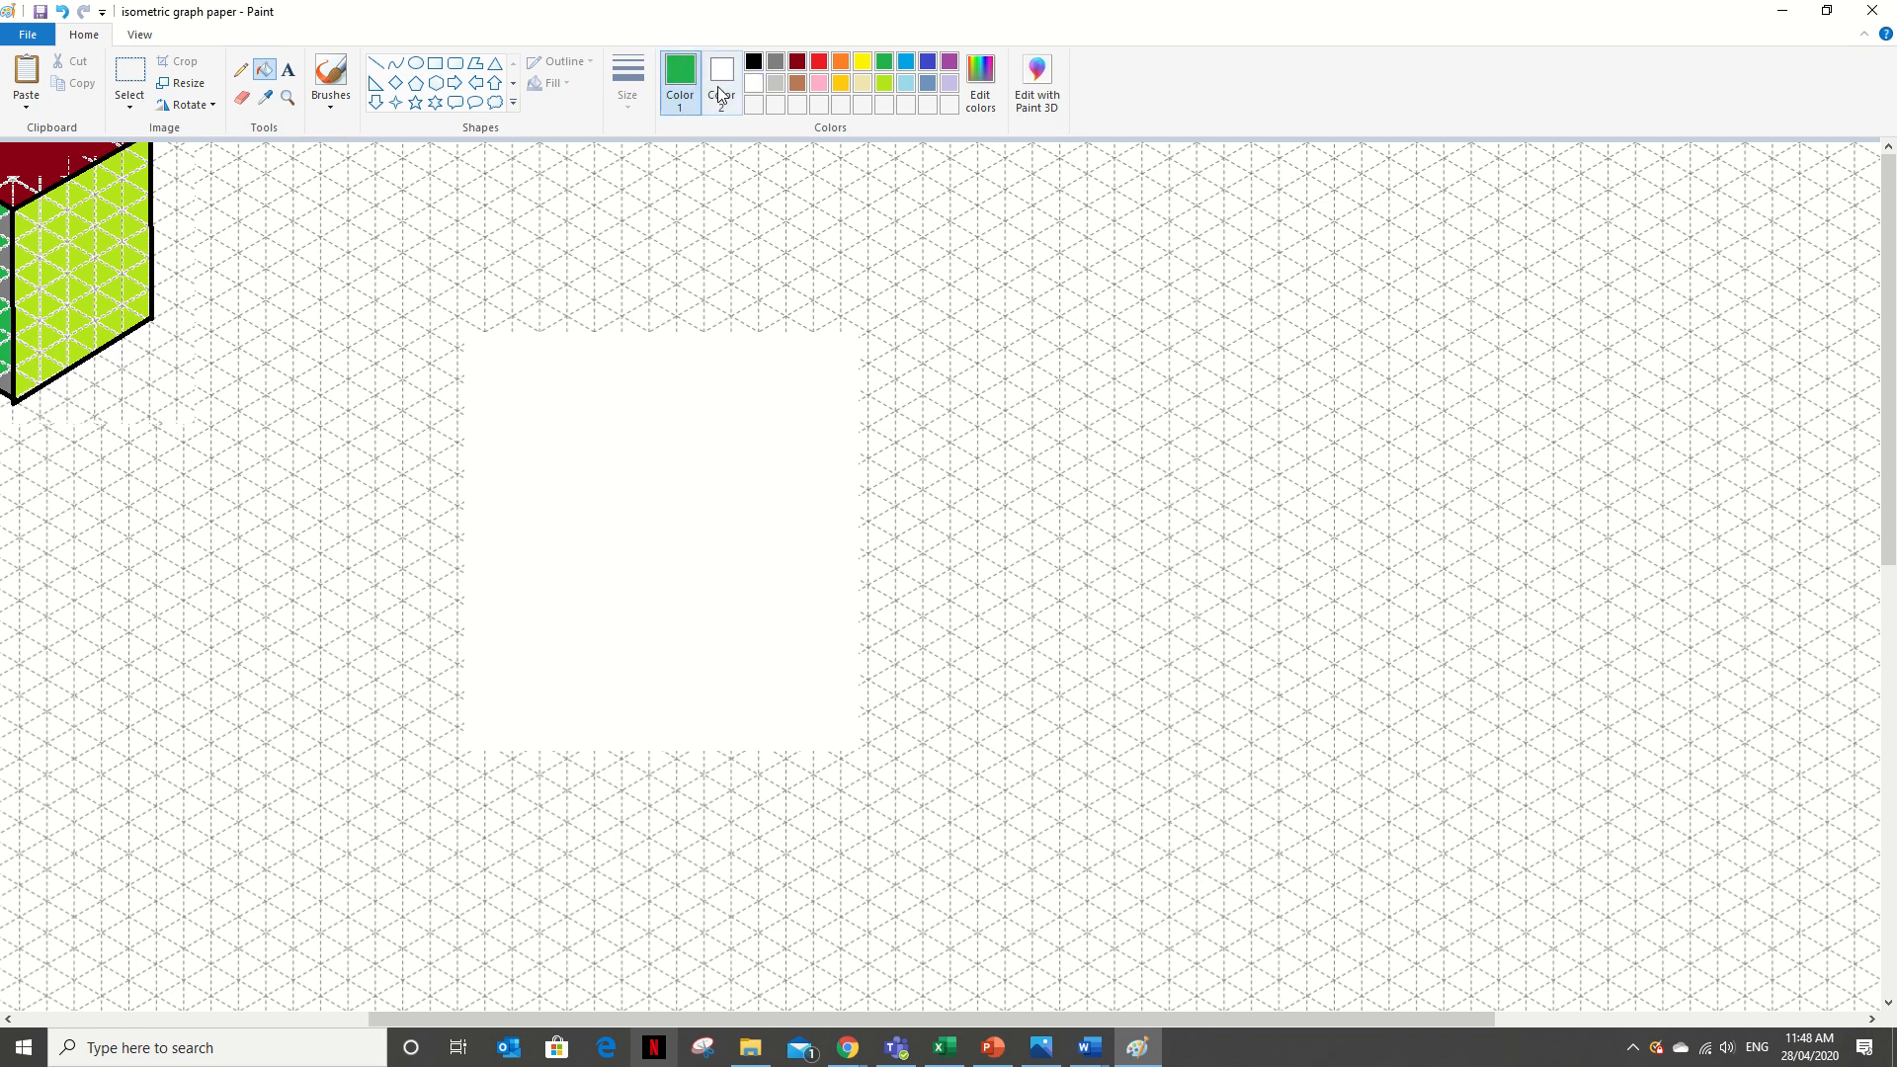
click(719, 94)
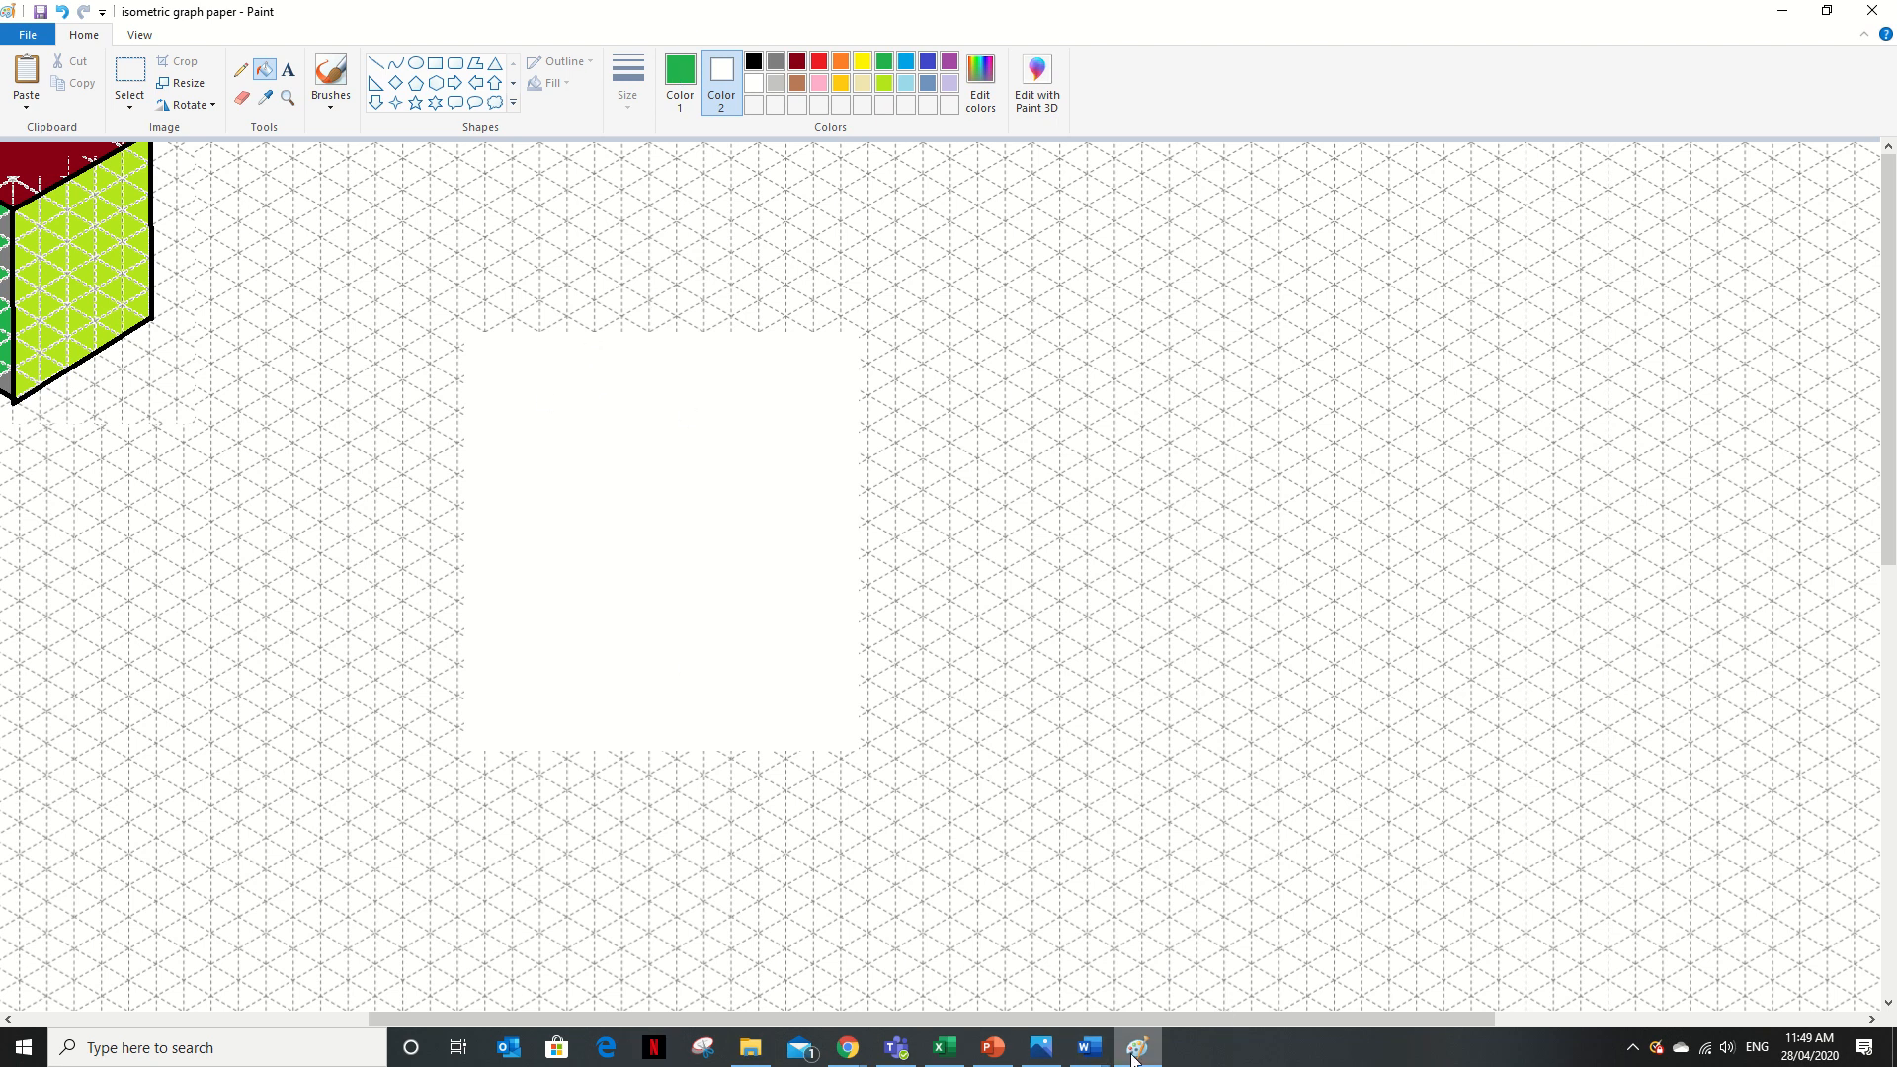
click(992, 835)
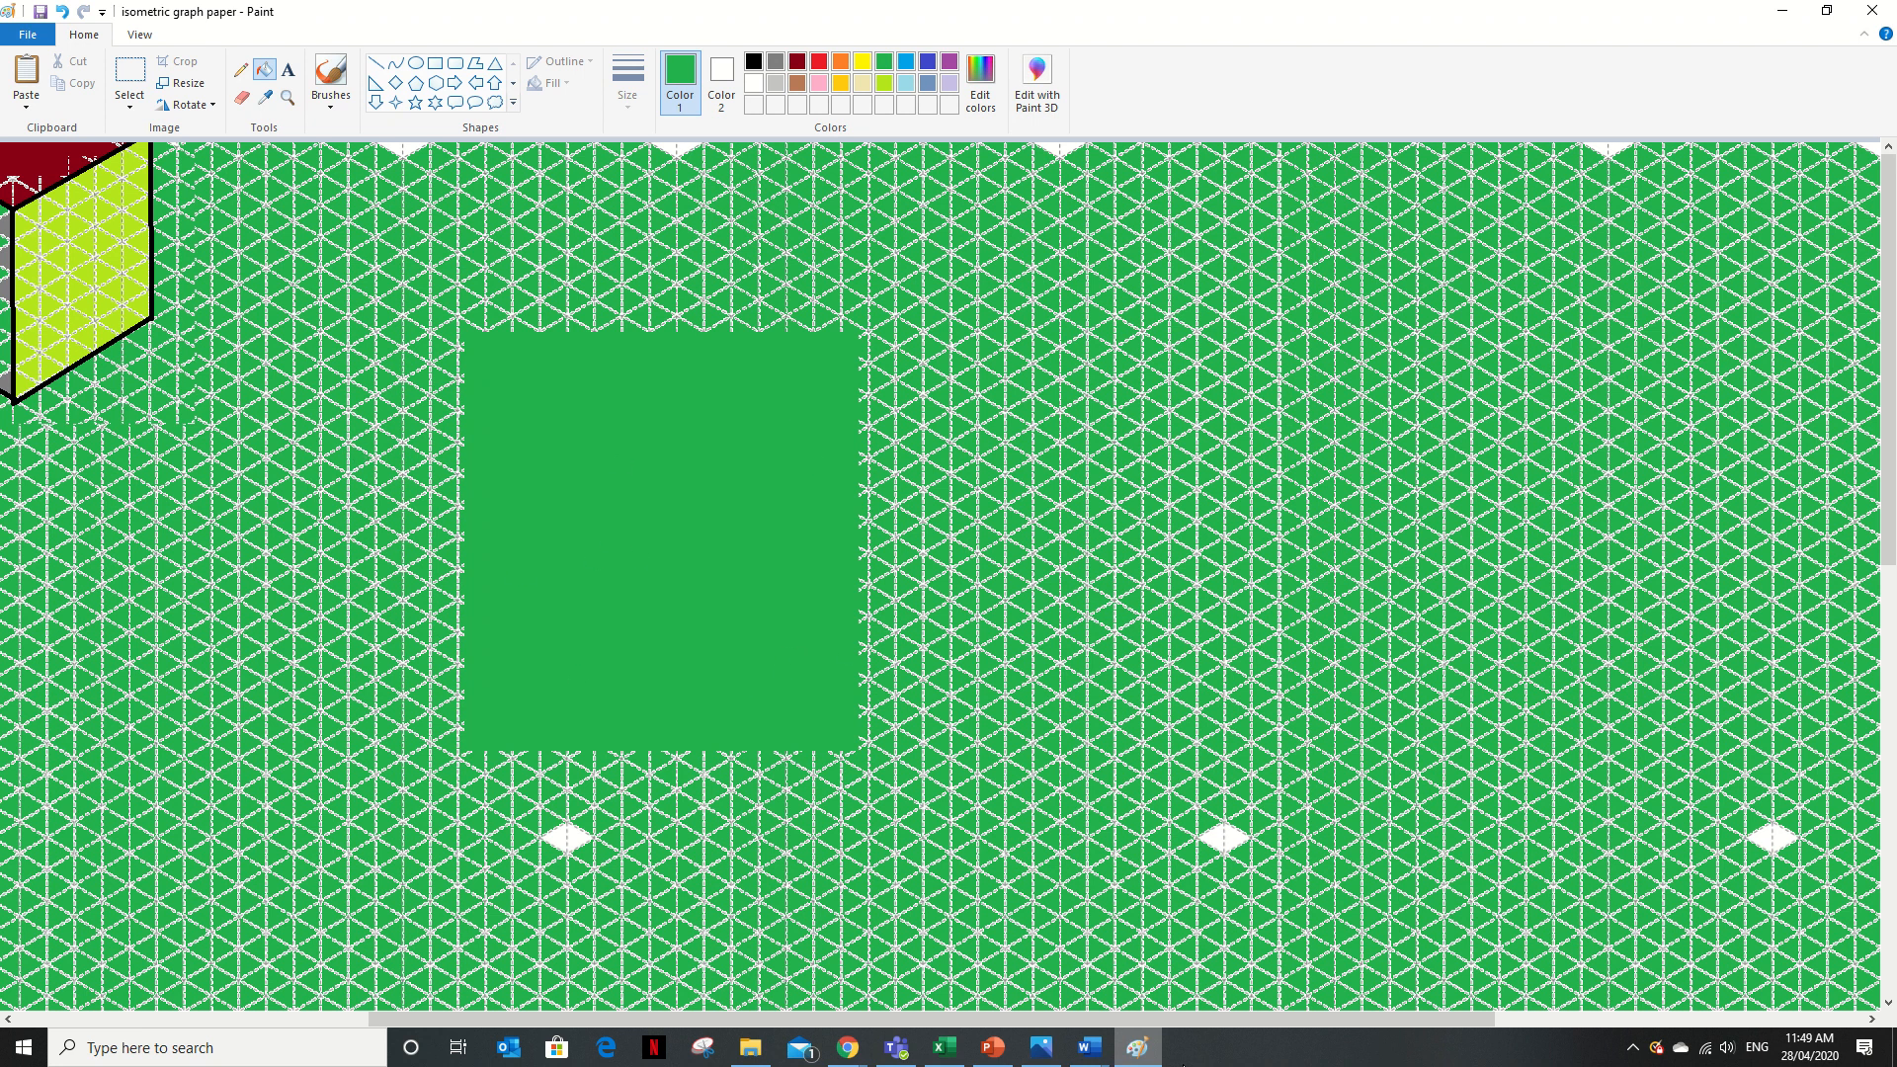
click(1090, 1049)
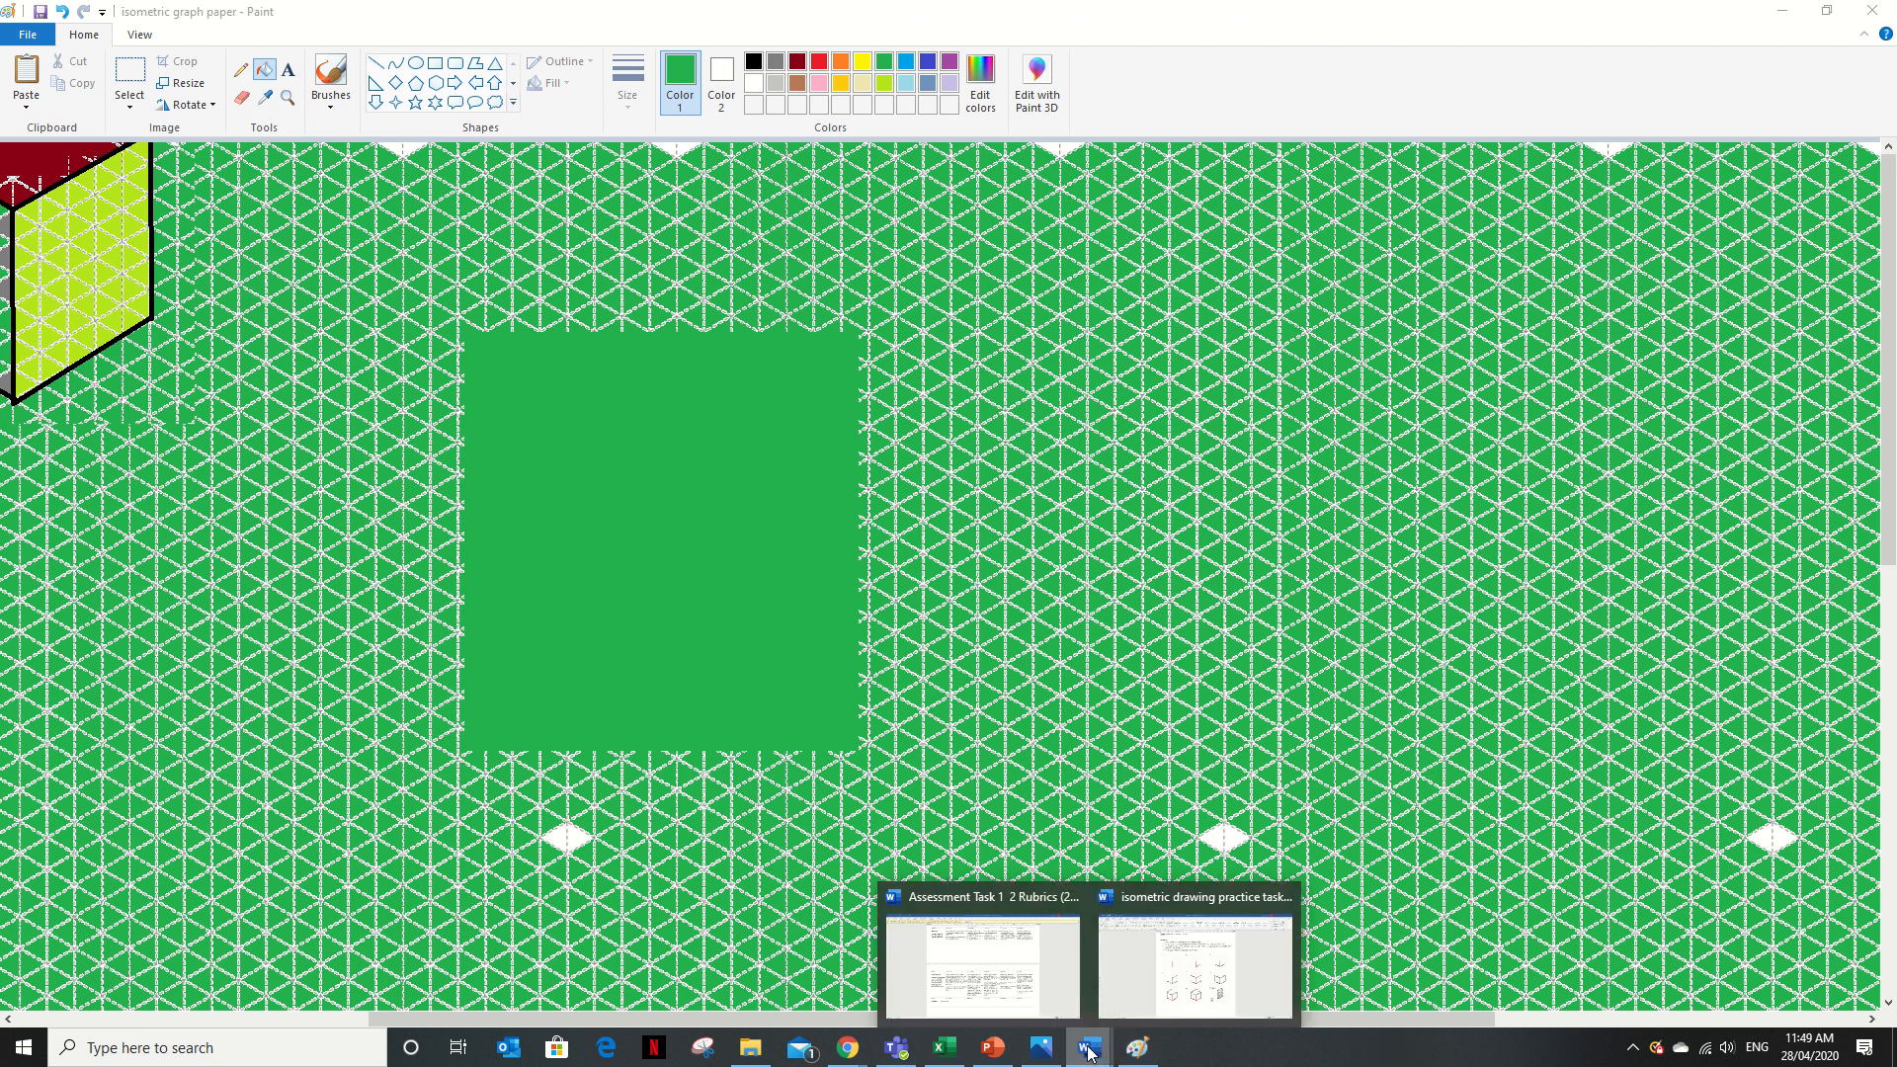
mouse_move(985, 6)
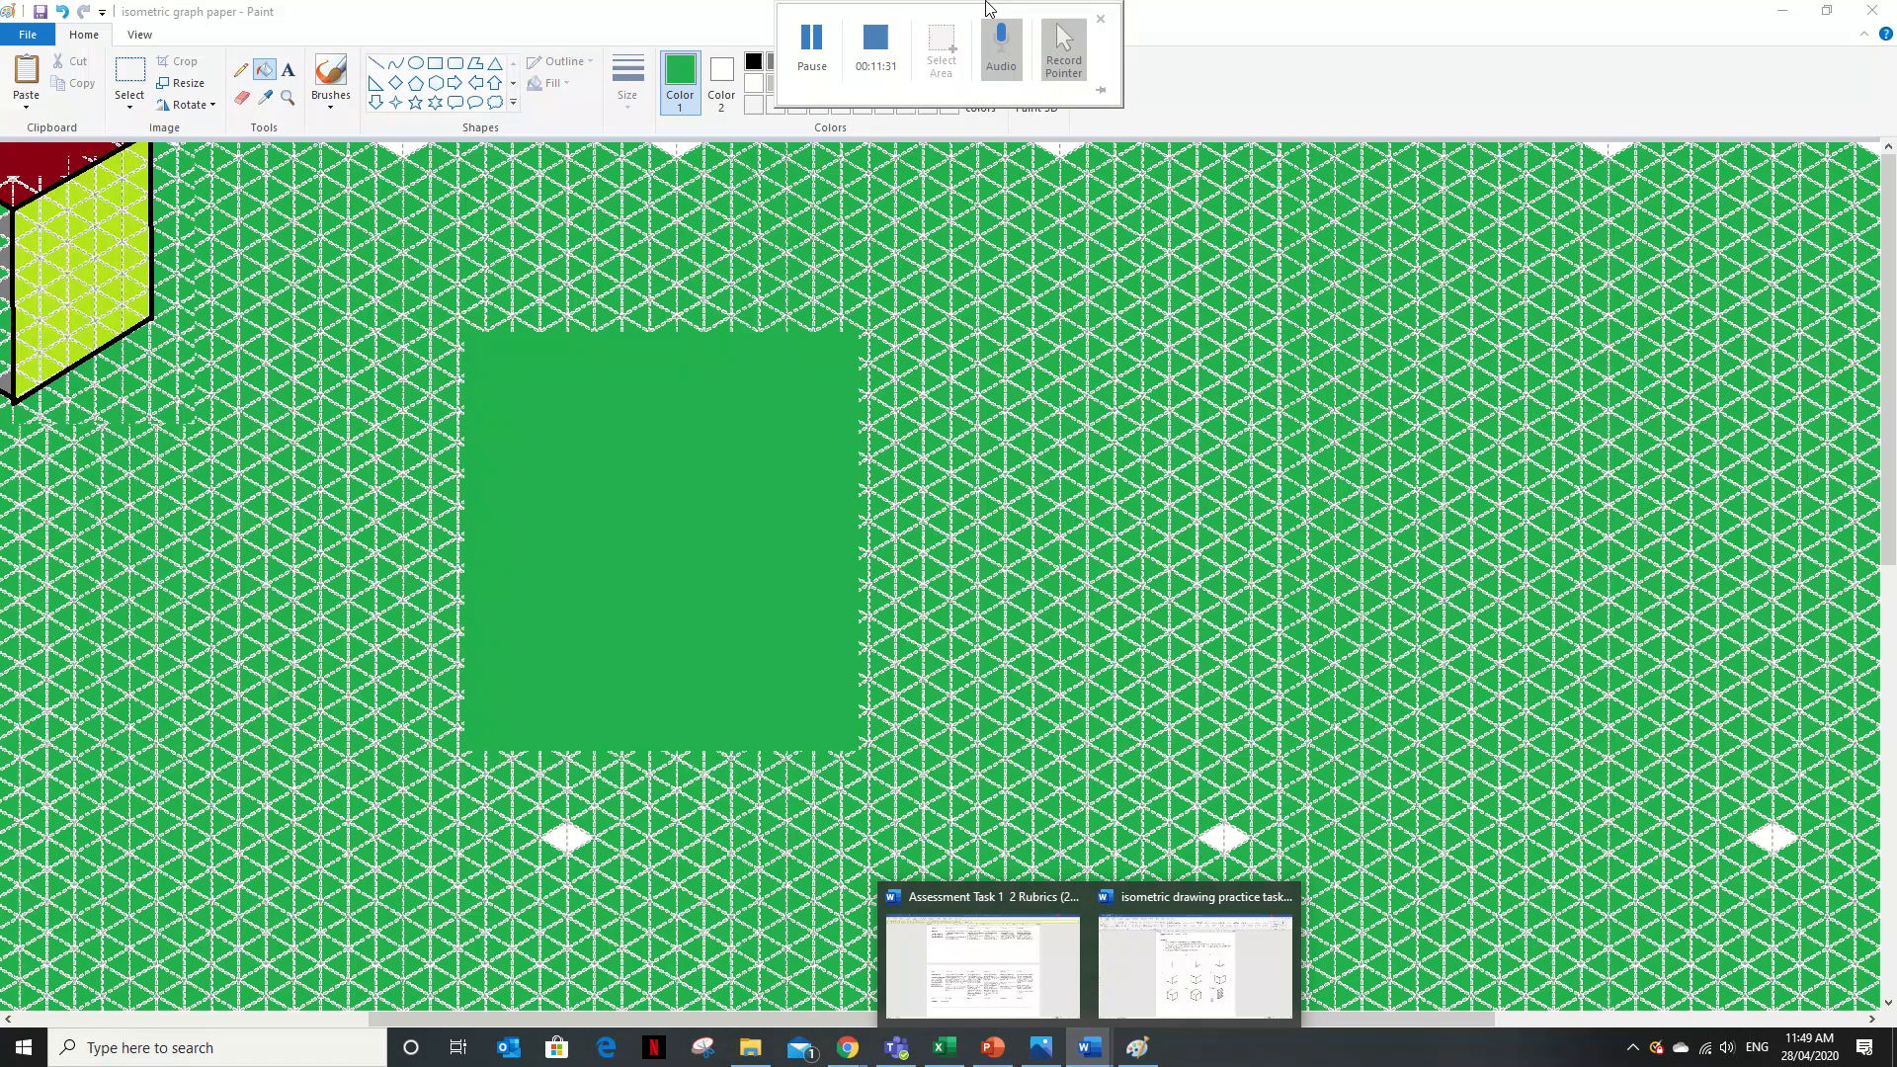